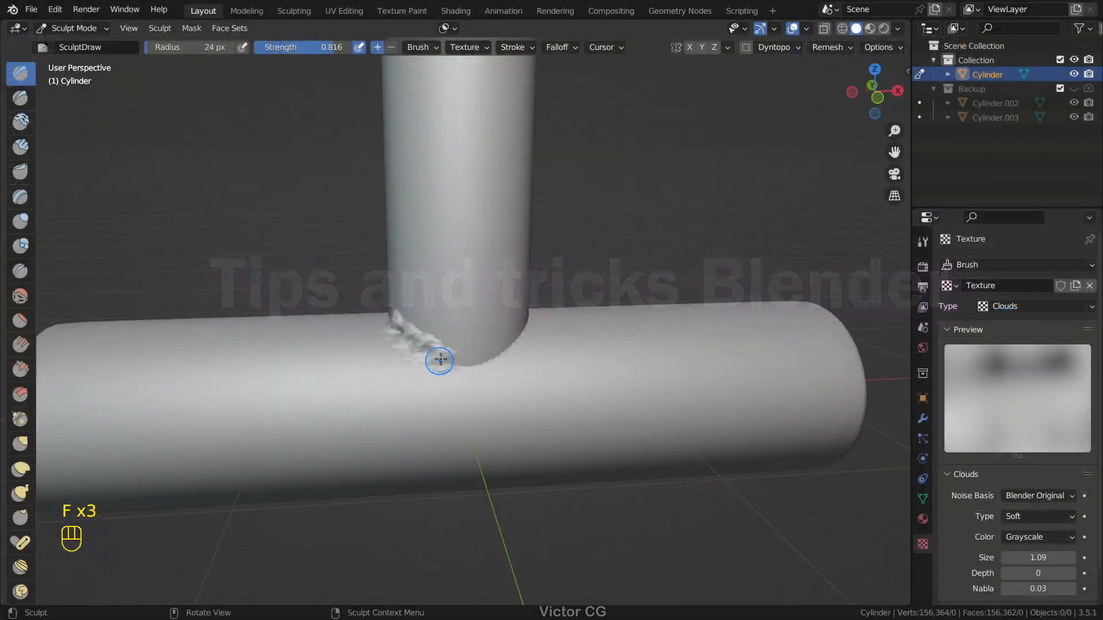
Step: Sculpt a rough weld bead along the joint between the vertical and horizontal cylinders, adjusting the brush strength between strokes
drag(438, 362, 467, 345)
mouse_move(460, 355)
middle_down()
mouse_move(409, 332)
mouse_move(368, 336)
middle_up()
drag(402, 336, 460, 360)
key(shift+f)
click(408, 359)
middle_drag(460, 360, 367, 352)
drag(428, 348, 479, 341)
scroll(479, 341, down, 5)
key(ctrl+Tab)
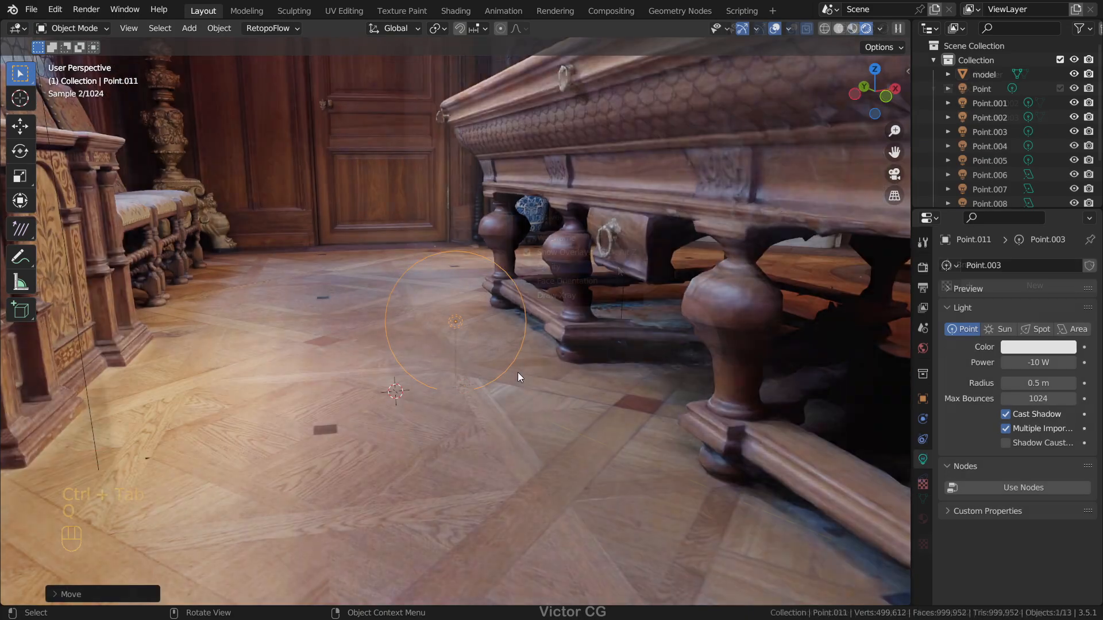
Step: Set the point light's power to -50 W and move the light beneath the table
click(1049, 364)
text(-50)
key(Return)
key(g)
click(613, 375)
shift+middle_drag(613, 376, 454, 379)
scroll(454, 379, up, 2)
middle_drag(454, 379, 600, 343)
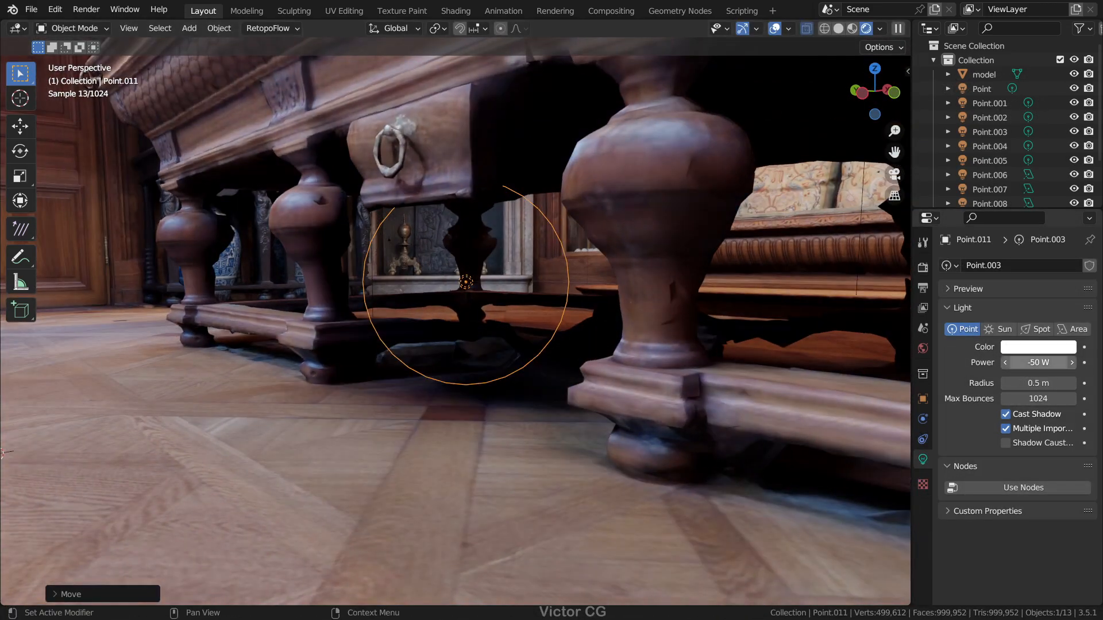
Step: Set the power of the point light under the table to -20 W
click(1040, 364)
text(-20)
key(Return)
scroll(546, 372, down, 3)
shift+middle_drag(546, 372, 517, 367)
middle_drag(517, 367, 439, 382)
scroll(439, 382, down, 3)
middle_drag(473, 333, 505, 338)
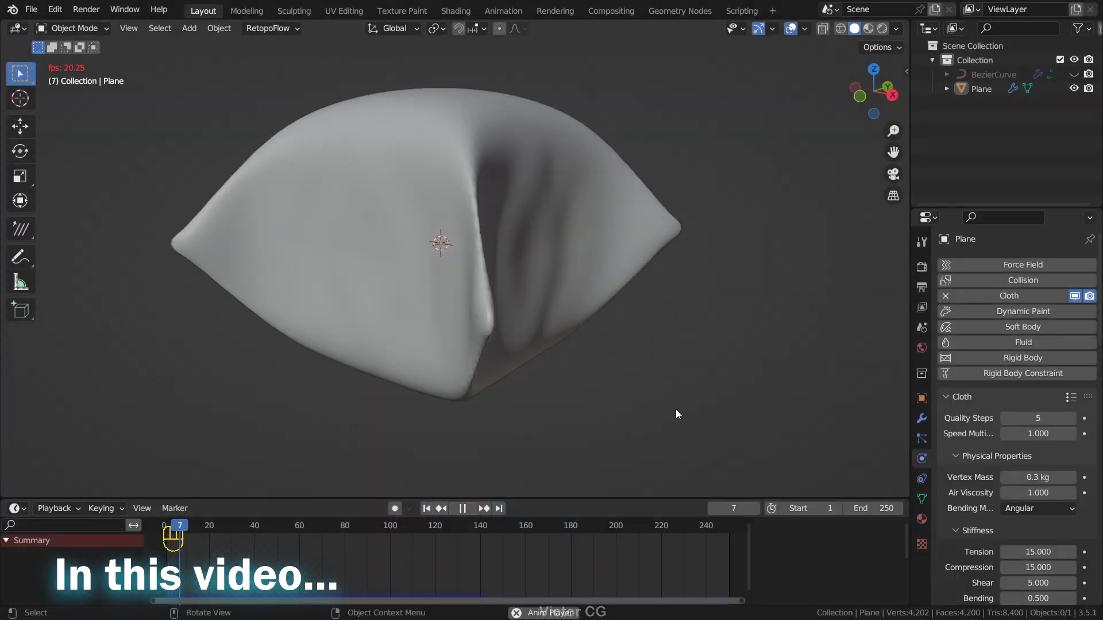
Step: Shift the dark stop of the cube material's ColorRamp slightly toward the start of the gradient
scroll(678, 405, down, 3)
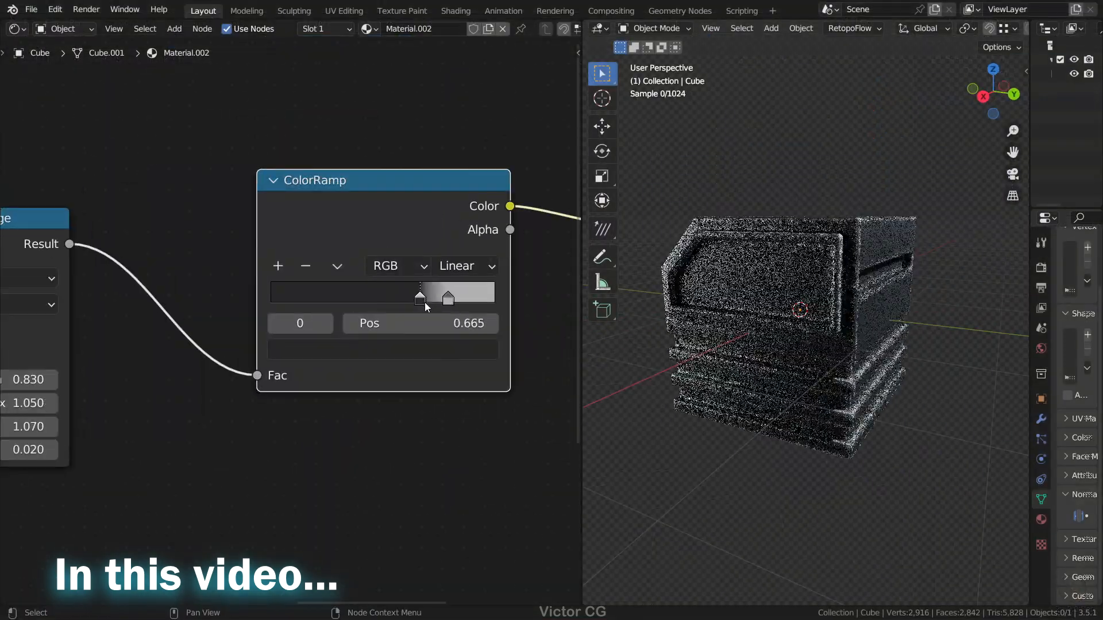
drag(426, 307, 415, 306)
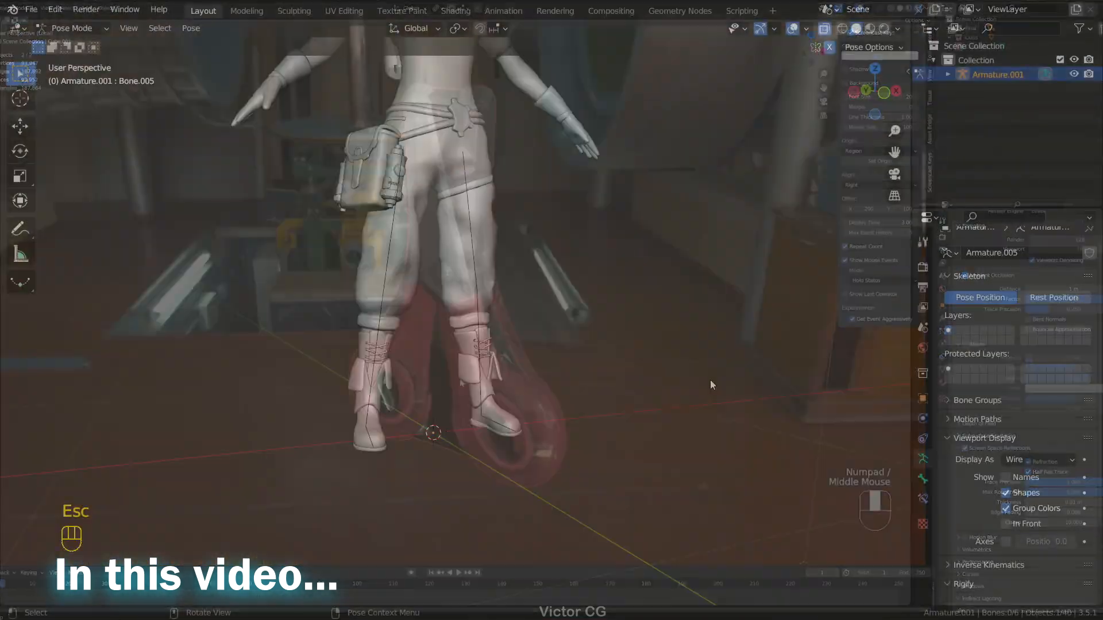
Step: Try rotating the character's foot bone, cancel that, and start moving the same bone
key(r)
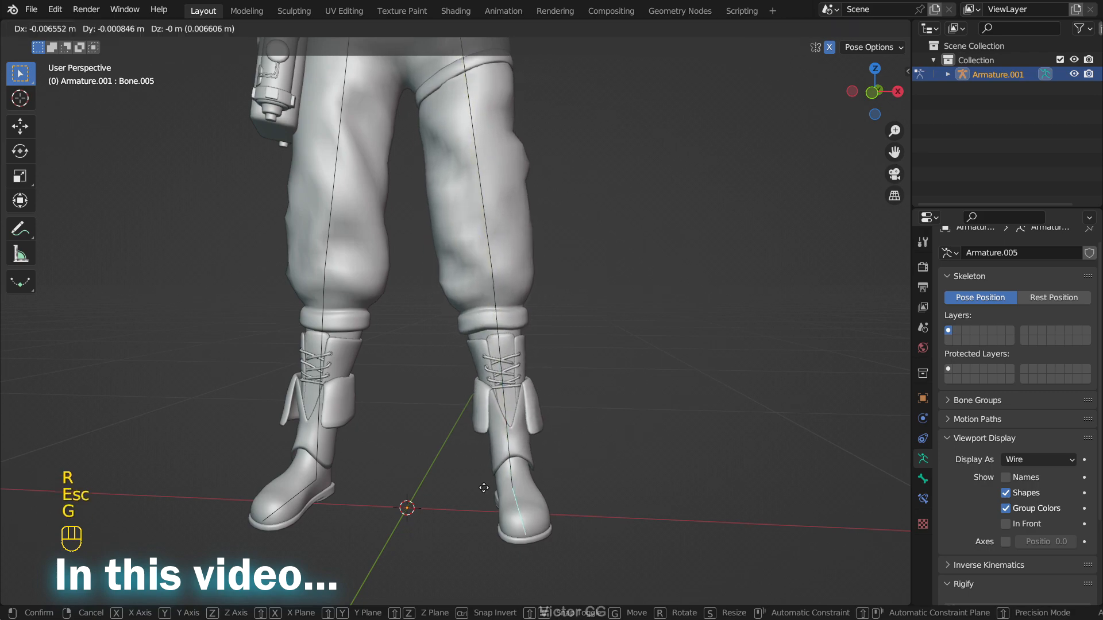
key(Escape)
key(g)
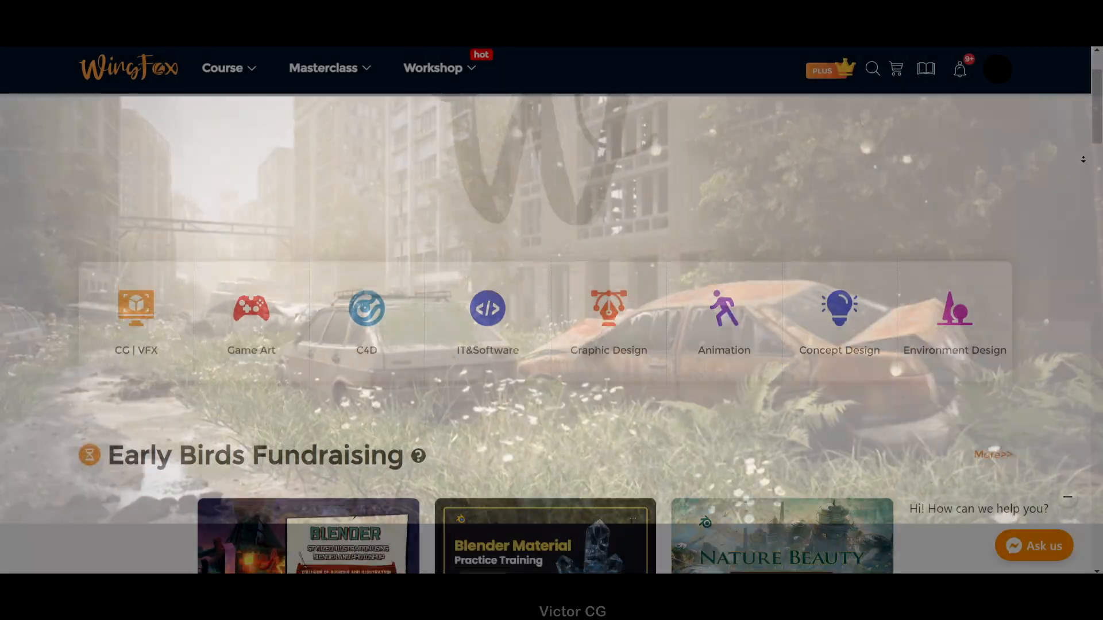
scroll(551, 310, down, 4)
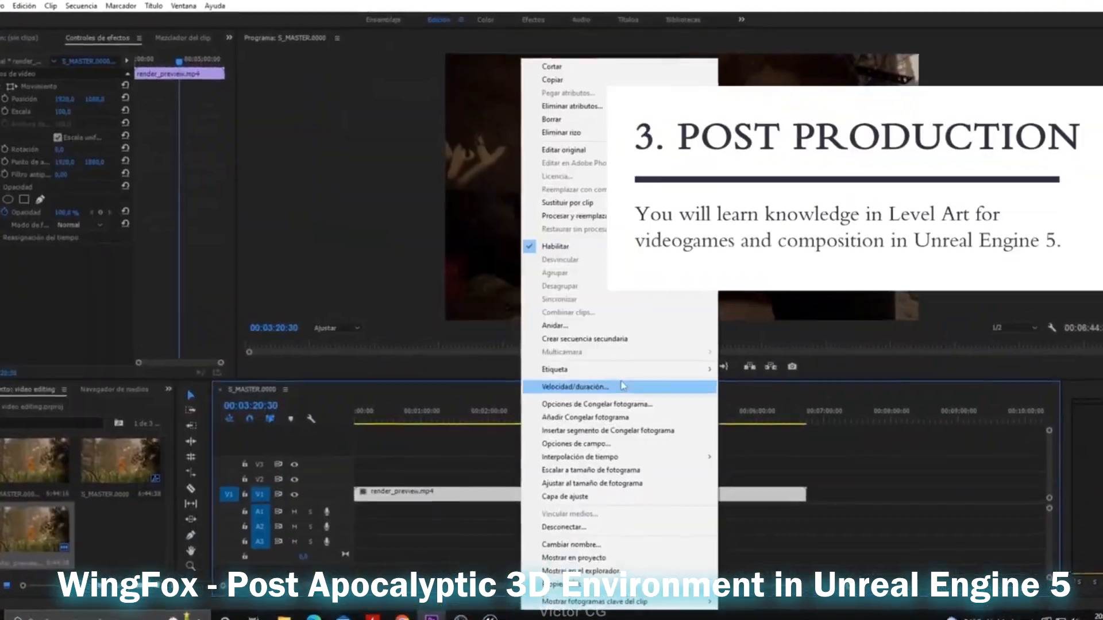
click(574, 387)
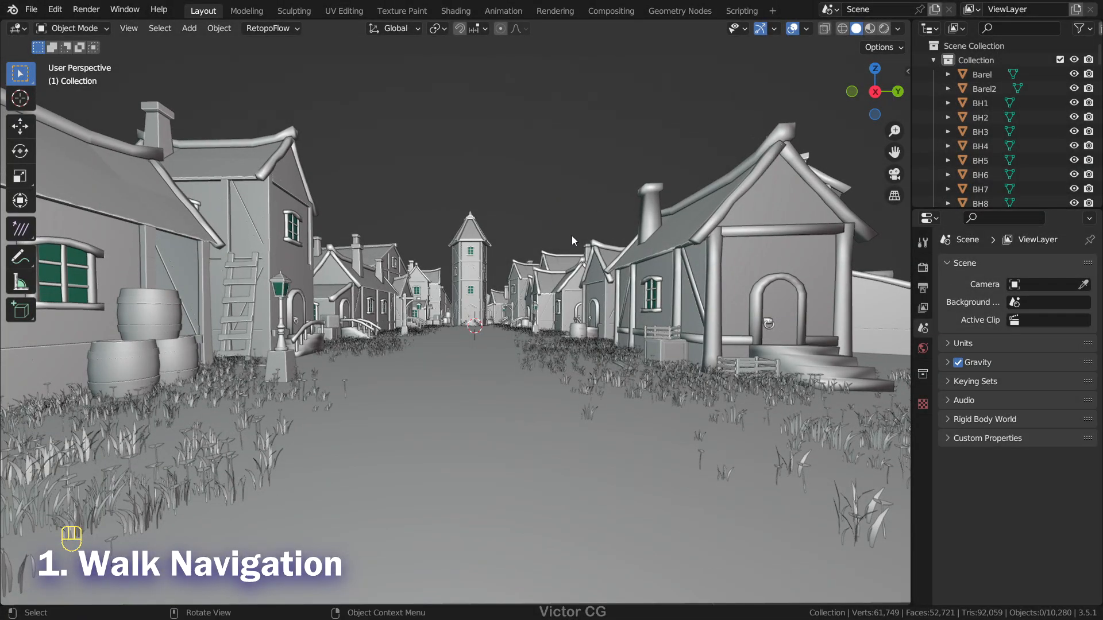
Step: Start Walk Navigation and walk along the village street toward the central tower
key(shift+grave)
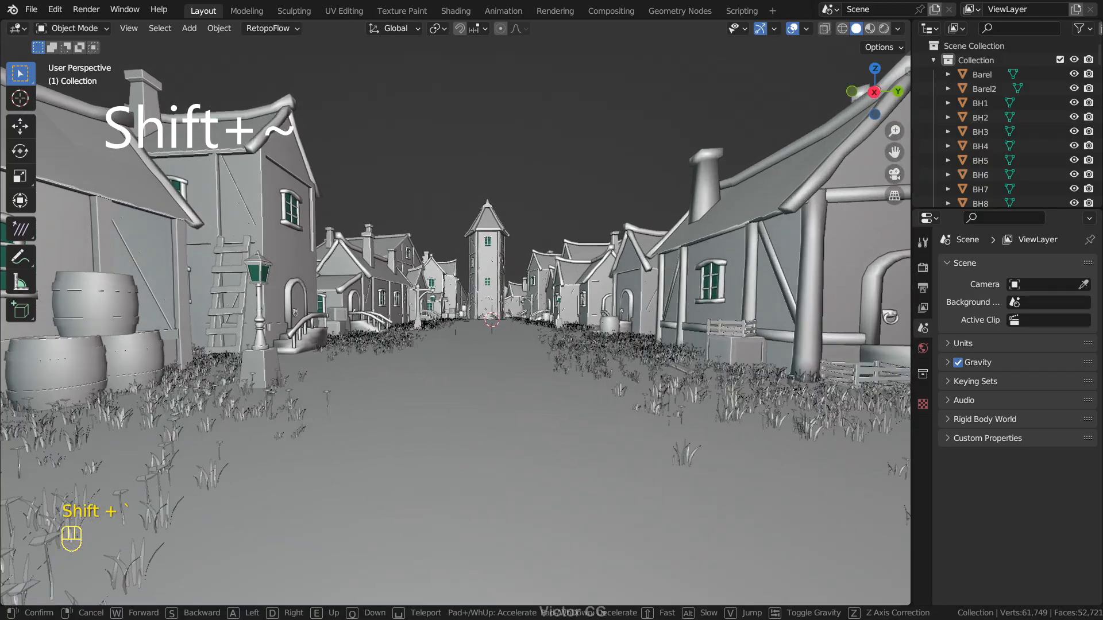
key(w)
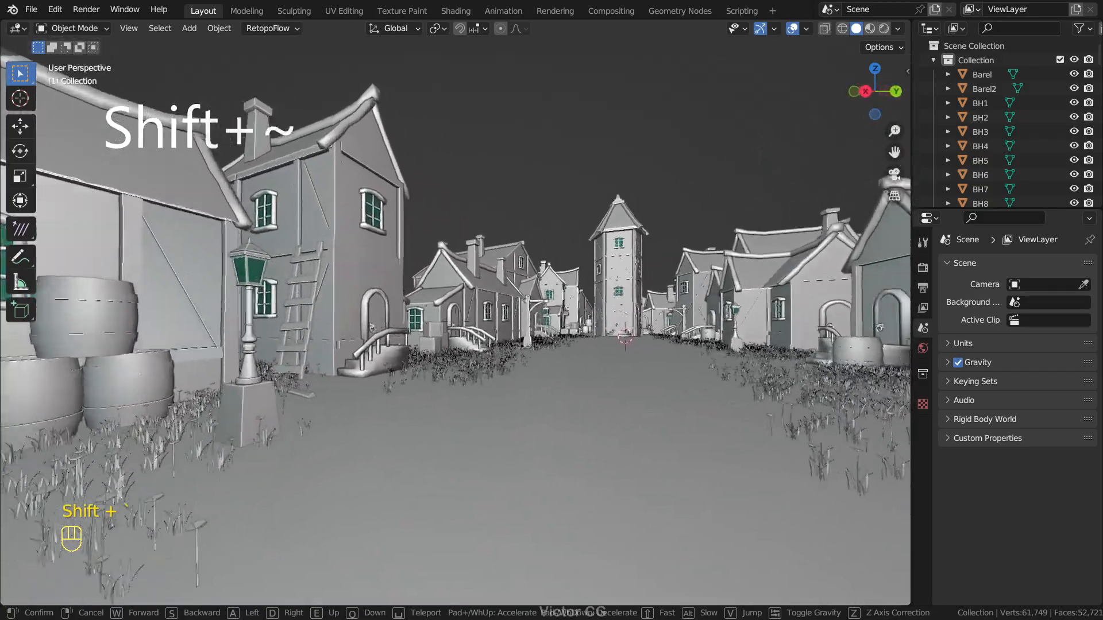
key(w)
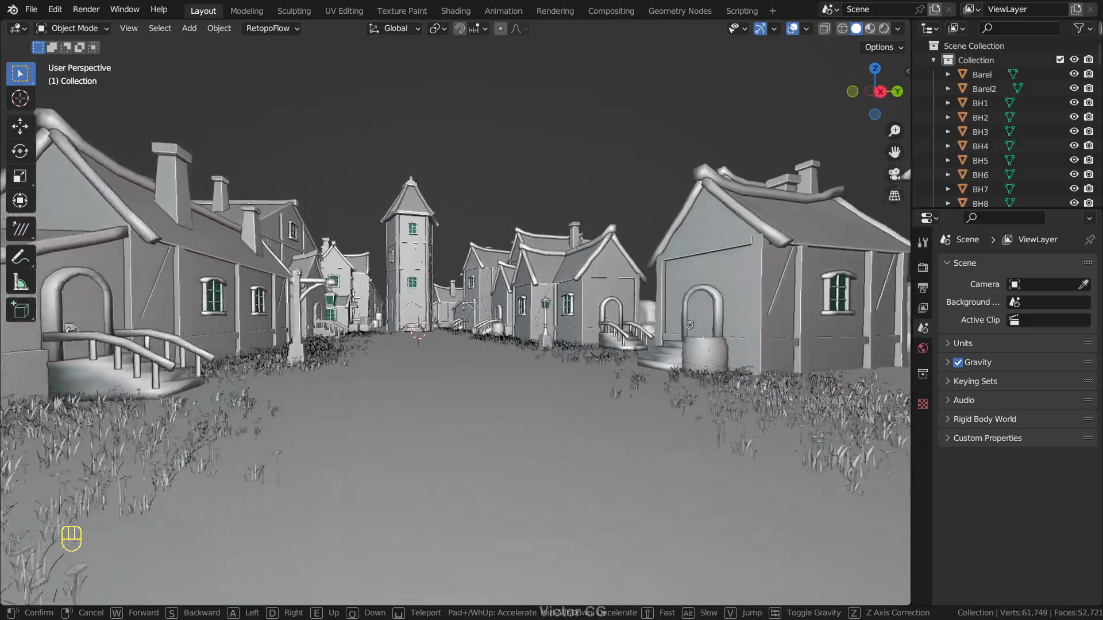
key(w)
key(d)
key(s)
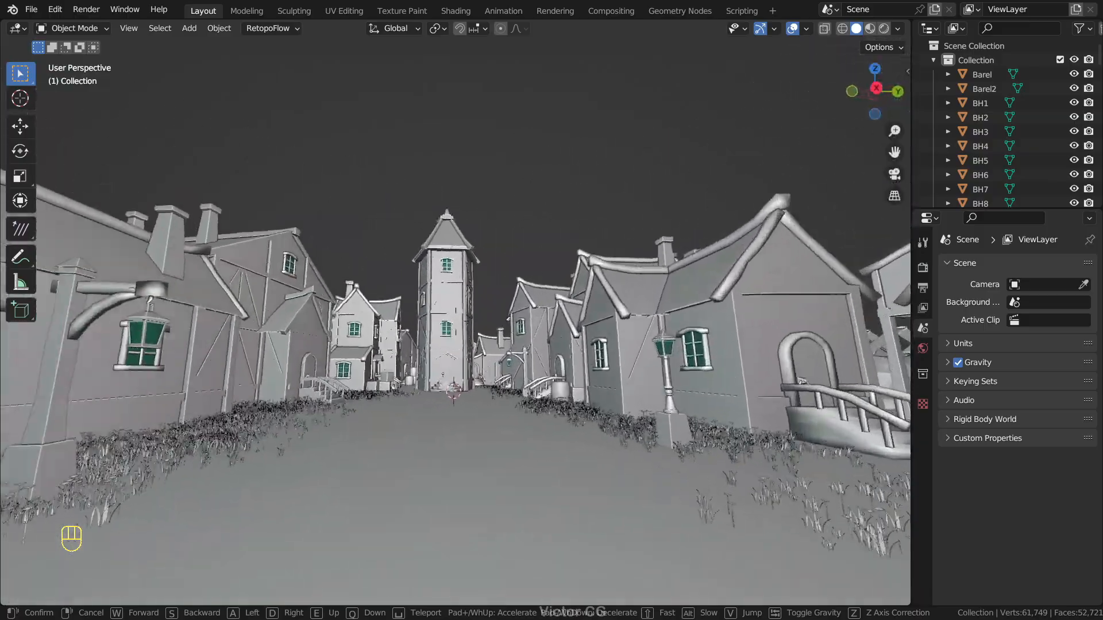
key(w)
key(w)
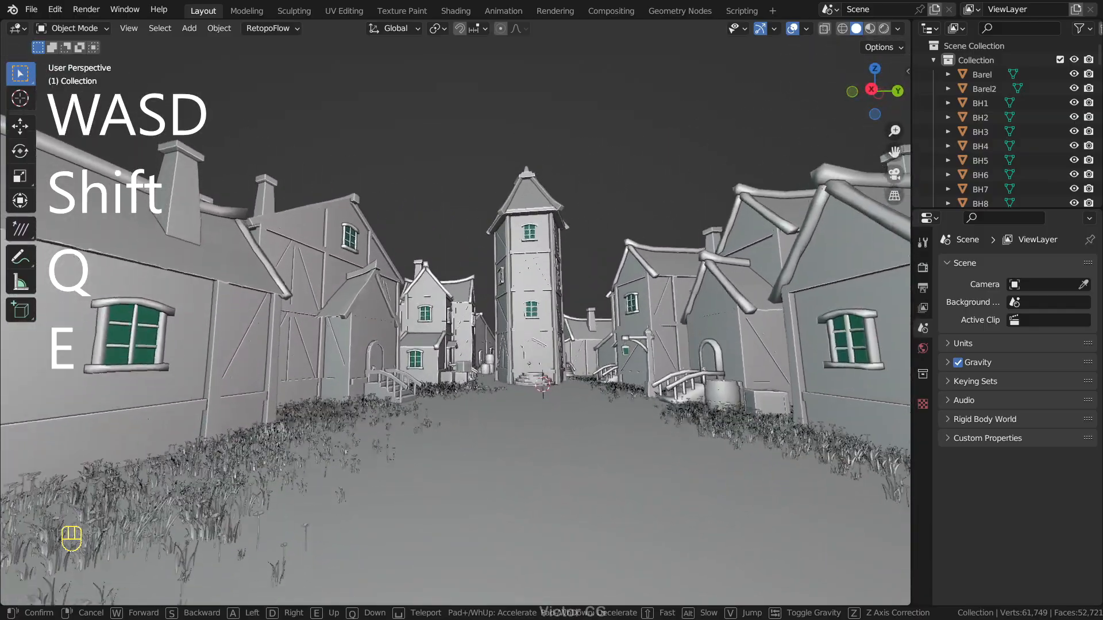
Step: Lower and raise the viewpoint on the street in Walk Navigation to compare vertical movement
key(q)
key(q)
key(q)
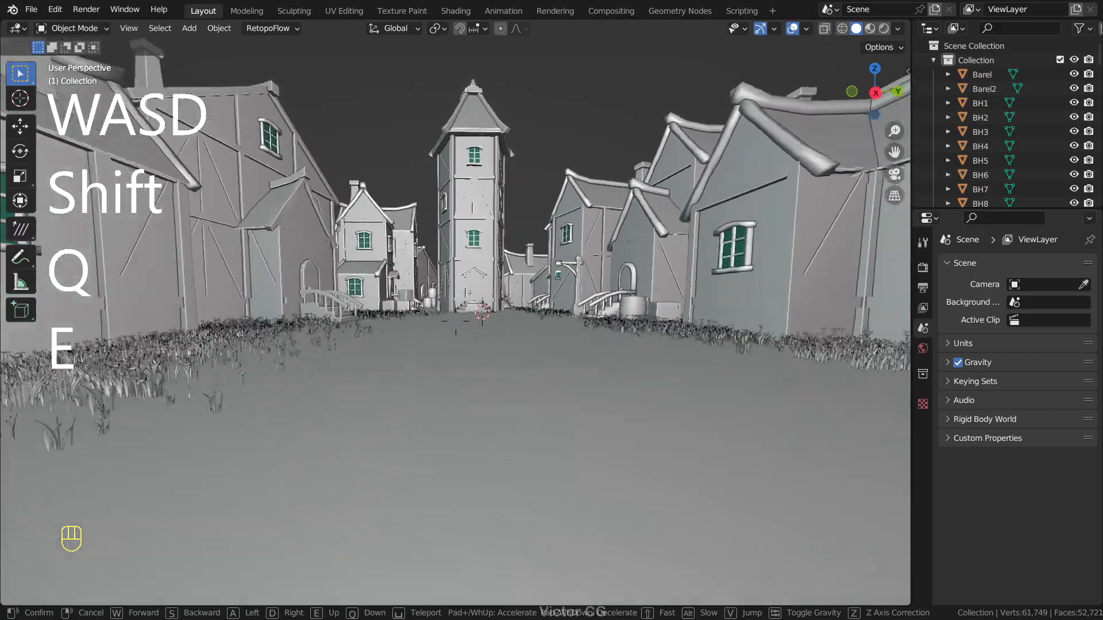
key(e)
Step: Travel forward and backward along the village street at fast walking speed, with a final pass at normal speed
key(shift+w)
key(shift+s)
key(shift+w)
key(shift+w)
key(shift+s)
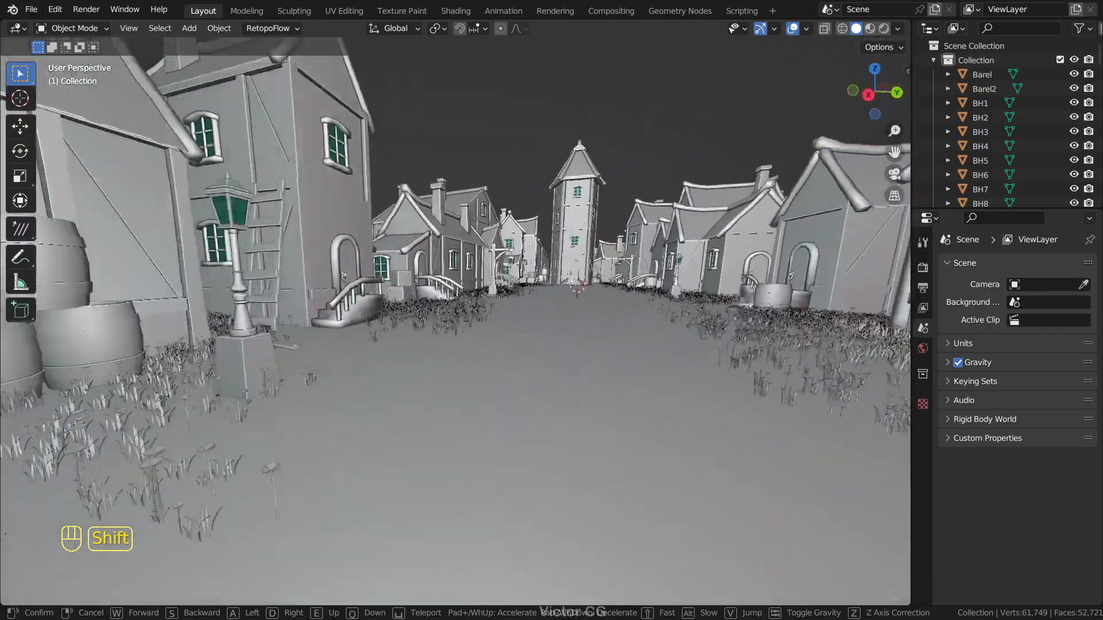
key(shift+w)
key(w)
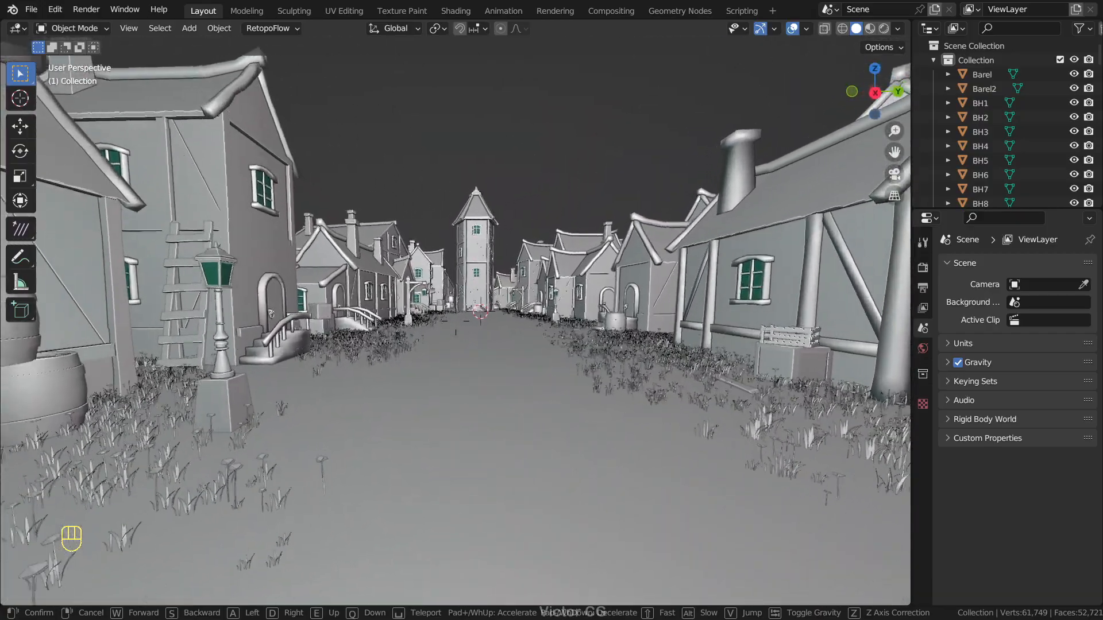
key(s)
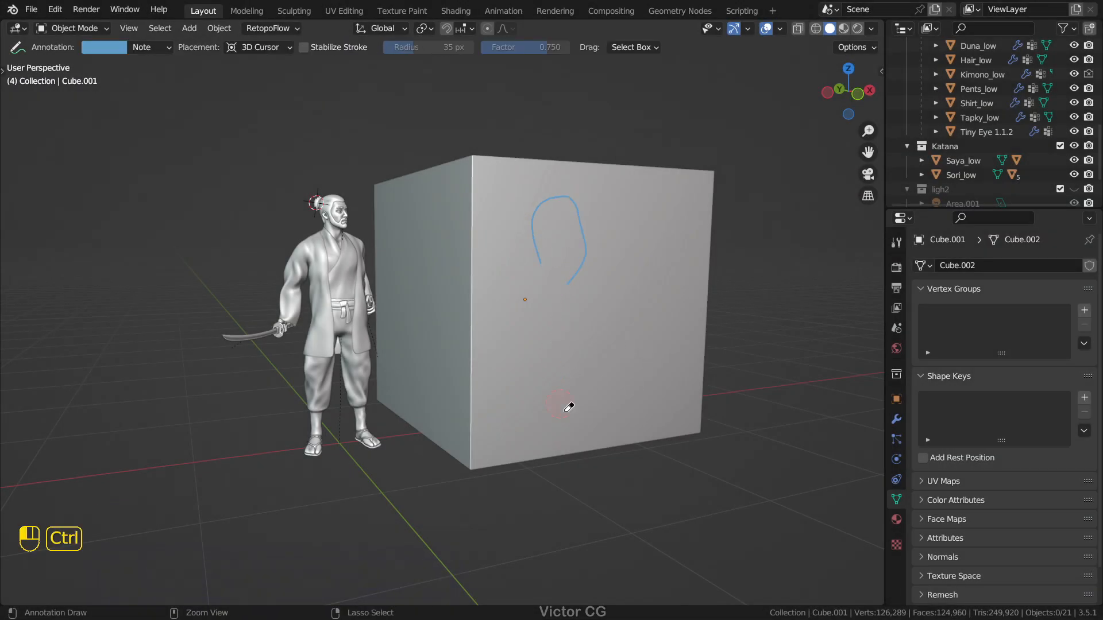
Step: Turn on the Edge Length and Edge Angle measurement overlays for the cube in Edit Mode
middle_drag(451, 238, 578, 259)
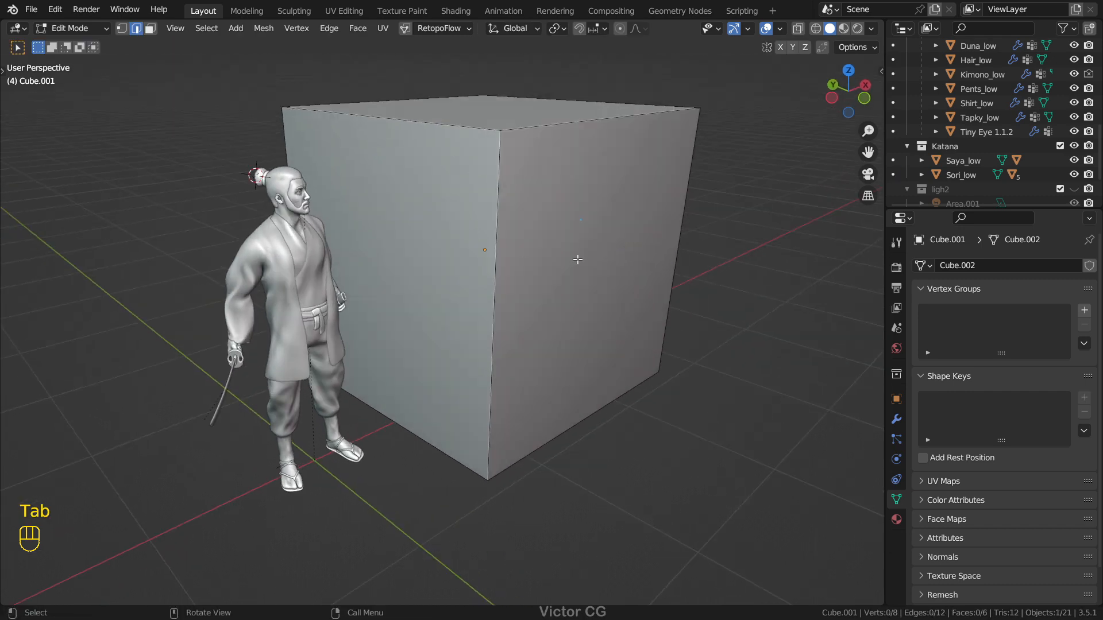
click(780, 29)
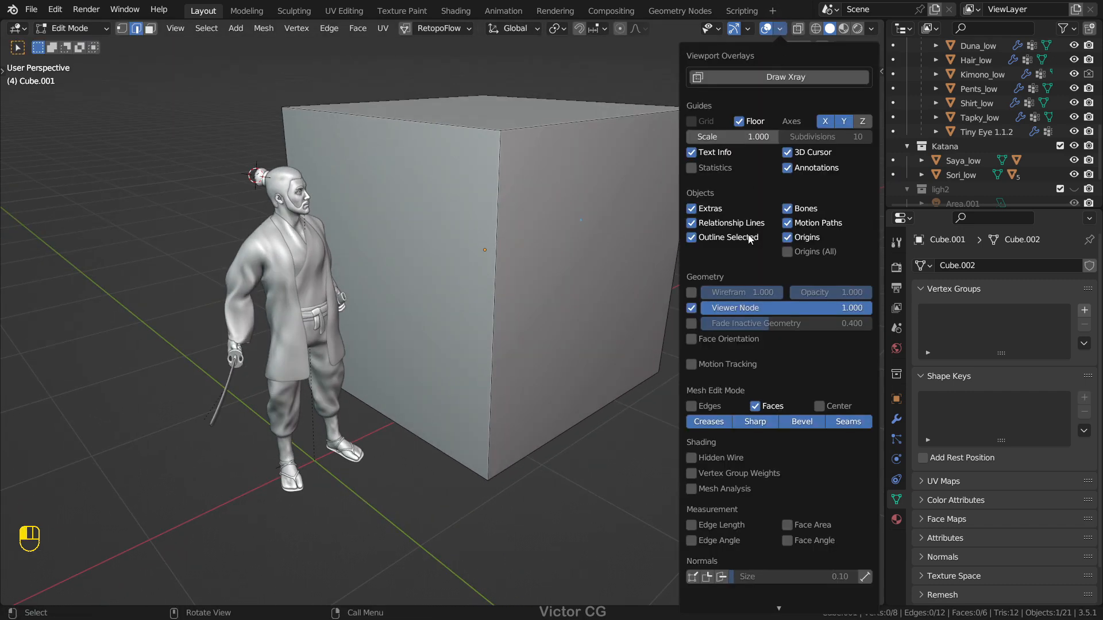
click(691, 525)
click(688, 539)
Step: Check the length and angle measurements on the cube's front vertical edge and its upper edges
click(507, 268)
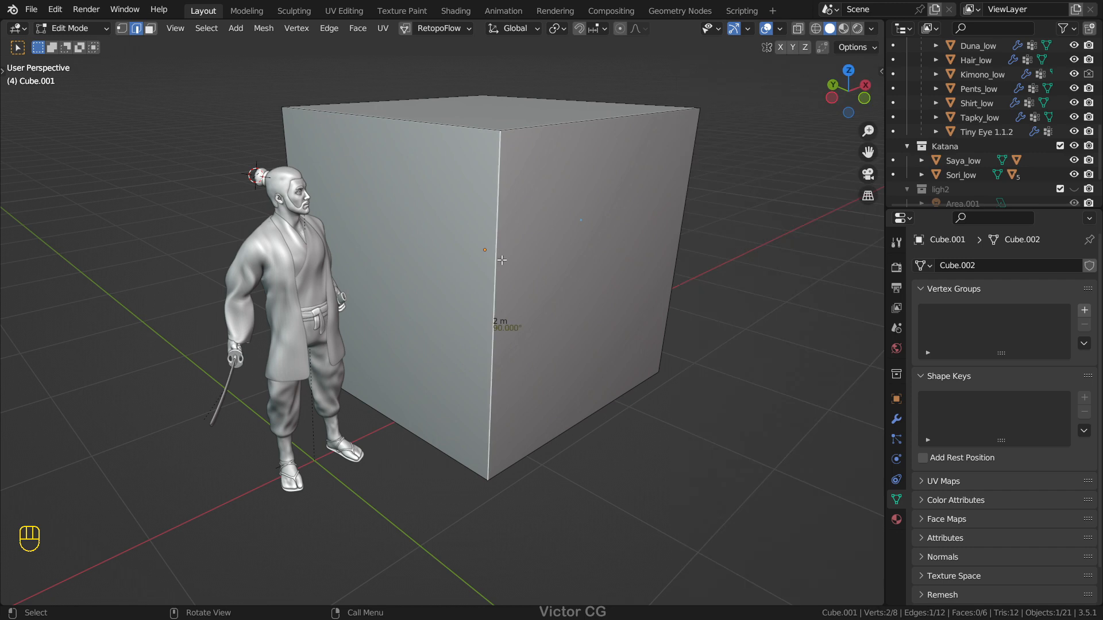
middle_drag(506, 268, 504, 230)
scroll(499, 218, up, 1)
click(475, 93)
middle_drag(476, 94, 483, 137)
shift+click(567, 92)
mouse_move(566, 92)
middle_down()
mouse_move(667, 197)
mouse_move(580, 109)
middle_up()
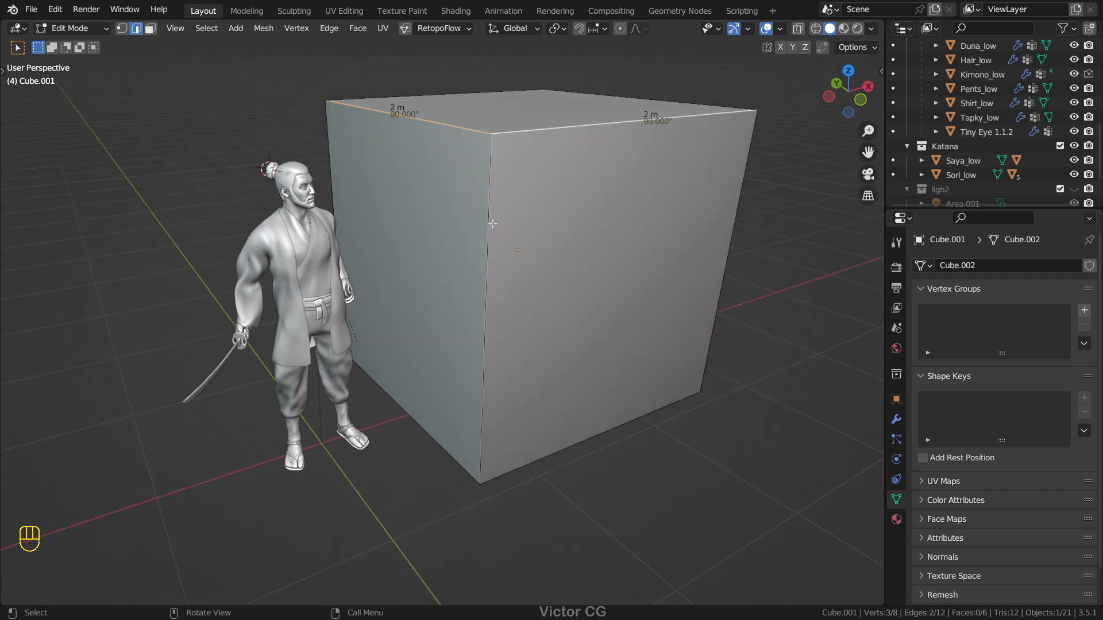
click(491, 226)
middle_drag(491, 244, 576, 234)
Step: Extrude the cube's front face and scale it down to edges of about 1.14 m
key(Tab)
key(Tab)
key(3)
click(550, 252)
key(e)
click(729, 287)
key(s)
click(675, 291)
middle_drag(675, 290, 616, 300)
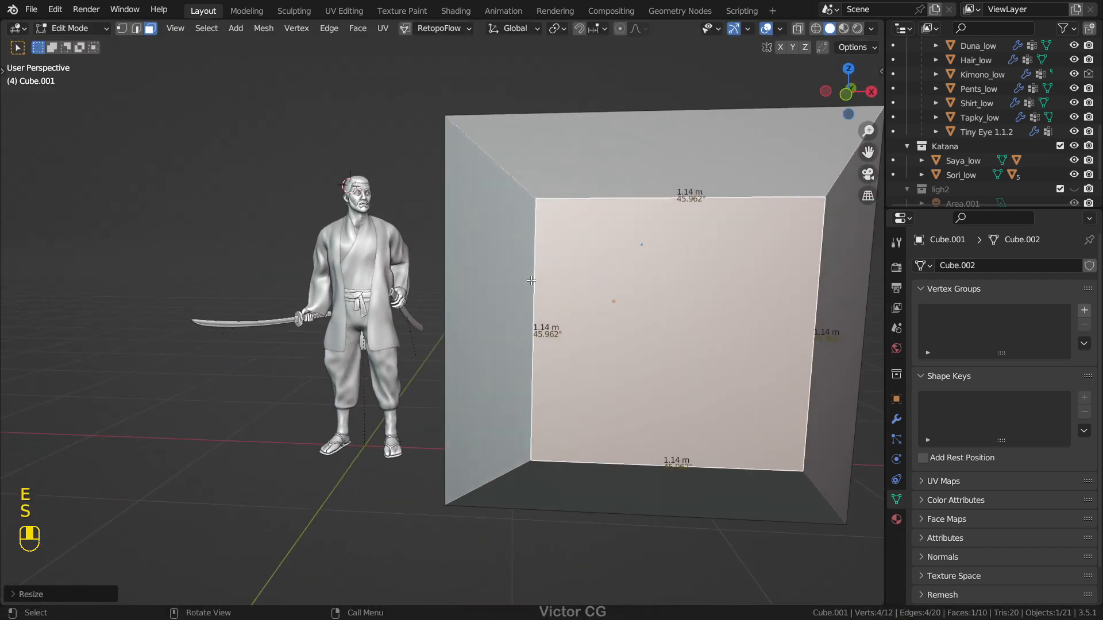
Step: Inset the scaled-down front face of the cube and start extruding the inset face
key(i)
click(583, 299)
key(e)
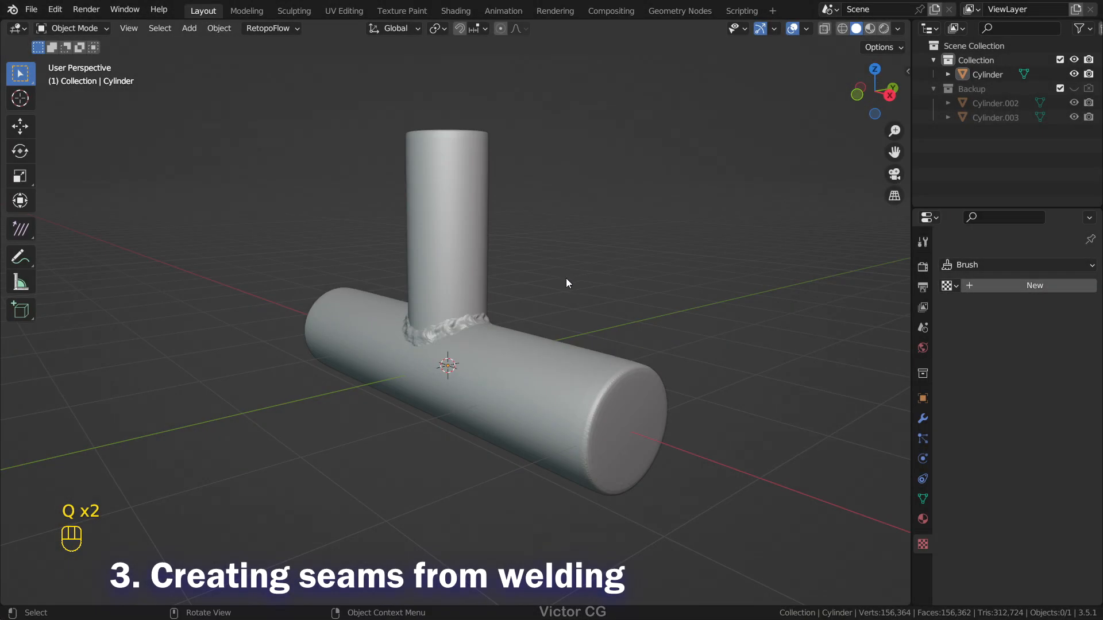
Step: Join the vertical and horizontal cylinders into one object and switch it to Sculpt Mode
scroll(602, 303, up, 4)
middle_drag(602, 304, 617, 285)
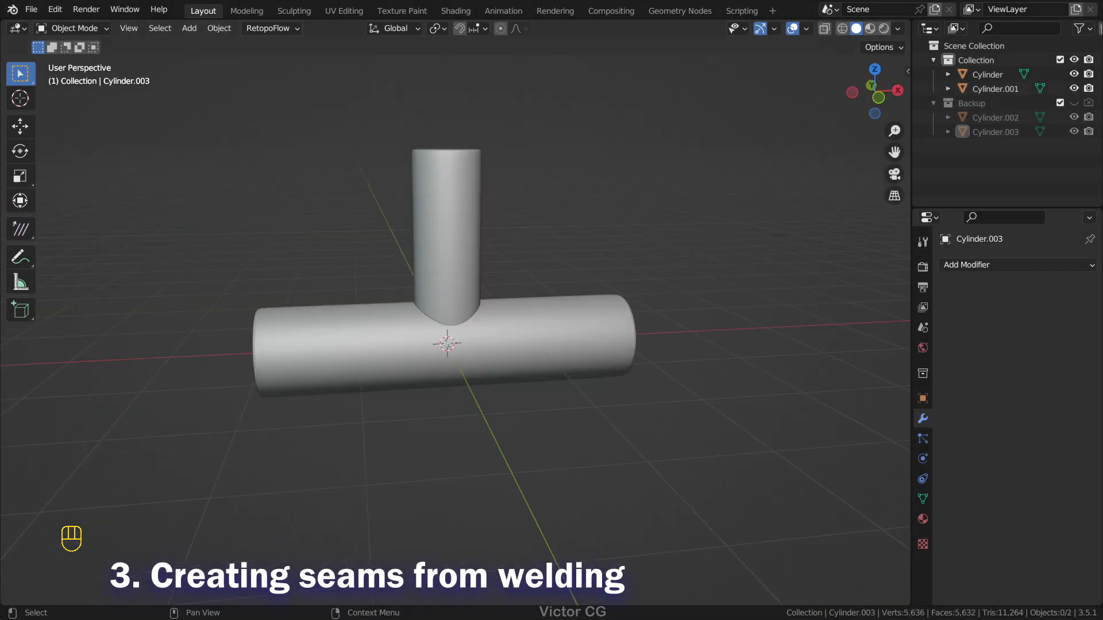
middle_drag(625, 231, 608, 246)
scroll(607, 246, up, 1)
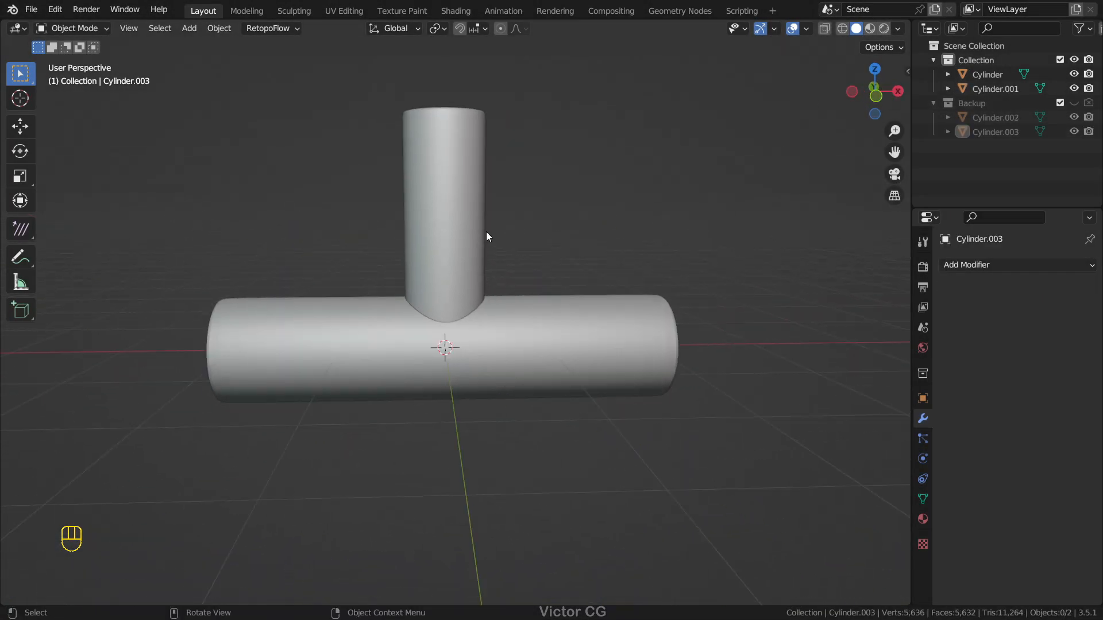
key(ctrl+j)
middle_drag(608, 282, 552, 183)
key(ctrl+Tab)
click(549, 254)
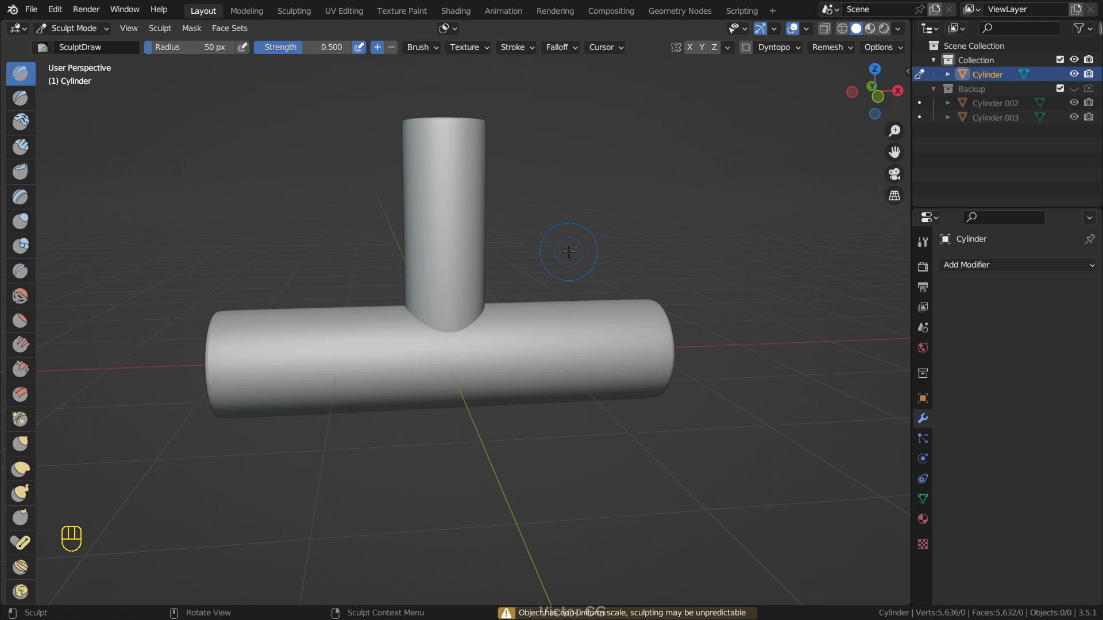
Step: Set the voxel size to about 0.0155 m and voxel-remesh the joined cylinders
key(shift+r)
key(shift+r)
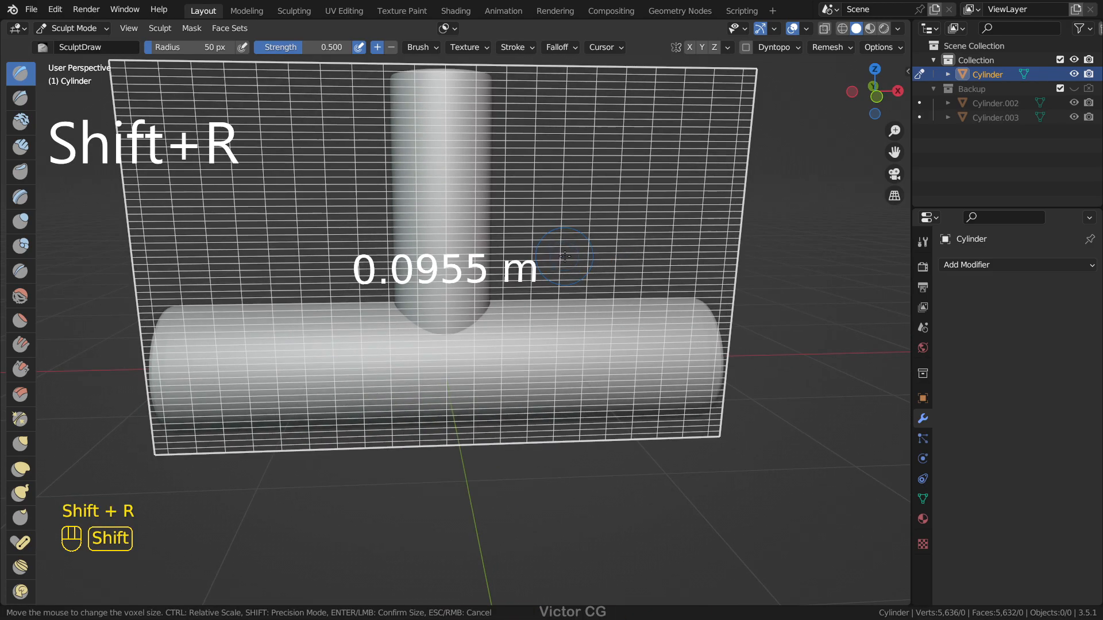
key(ctrl+r)
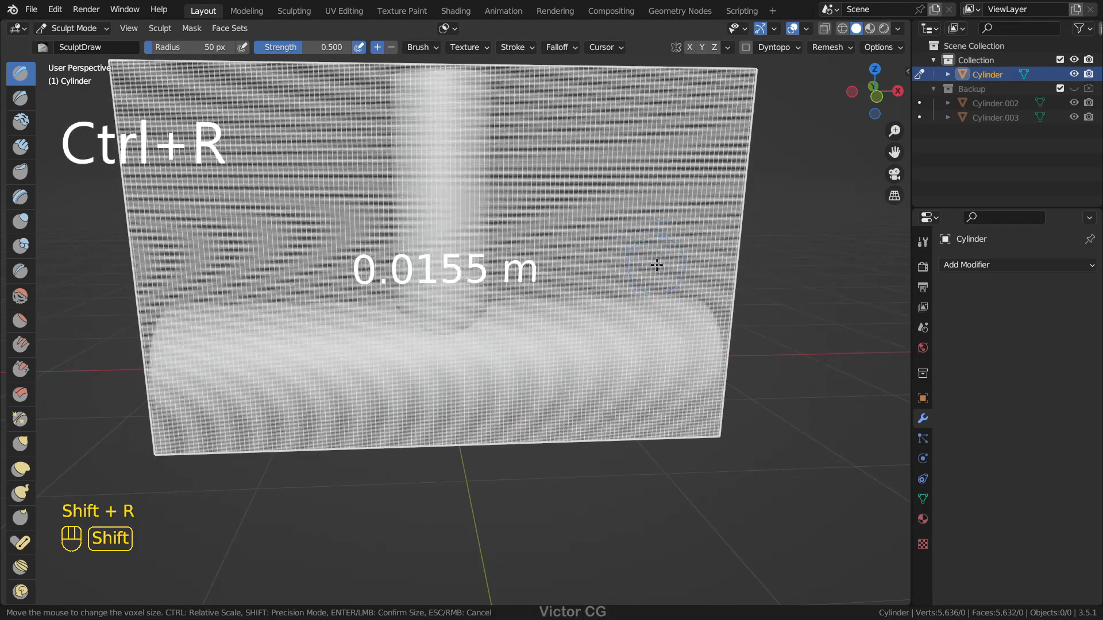
click(619, 281)
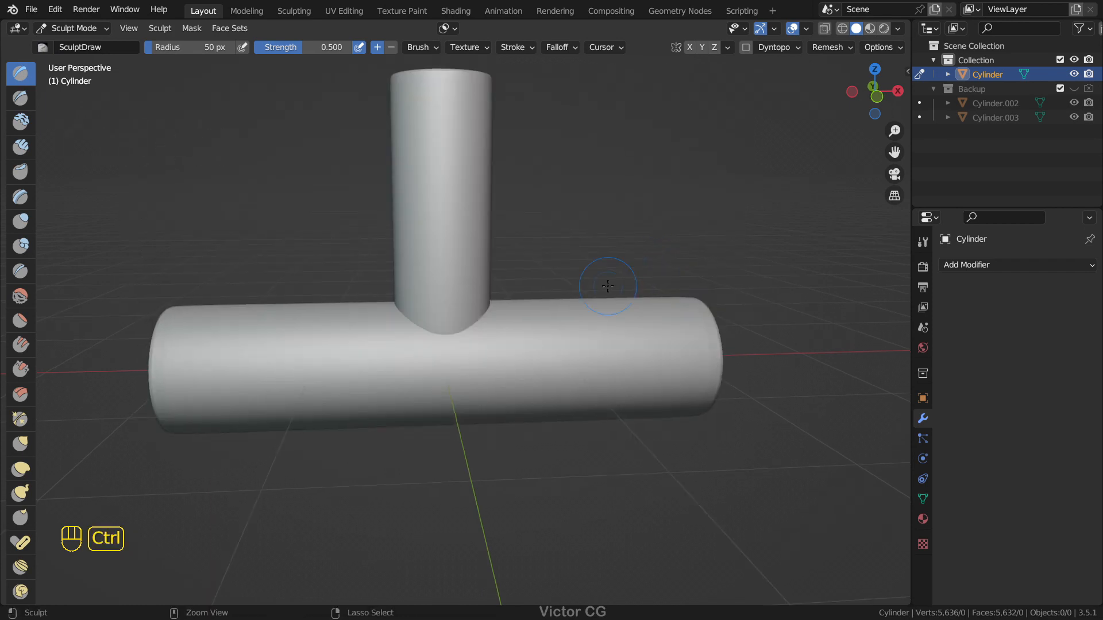
middle_drag(577, 282, 587, 274)
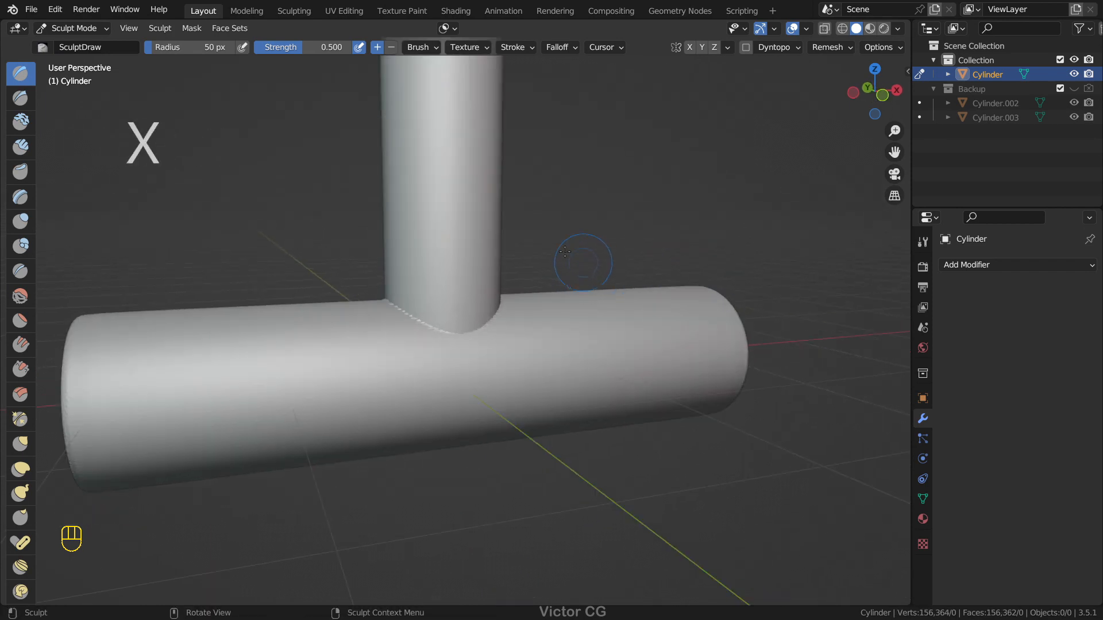
Step: Increase the SculptDraw brush's Auto-Smooth and give the brush a new texture of type Clouds
click(420, 47)
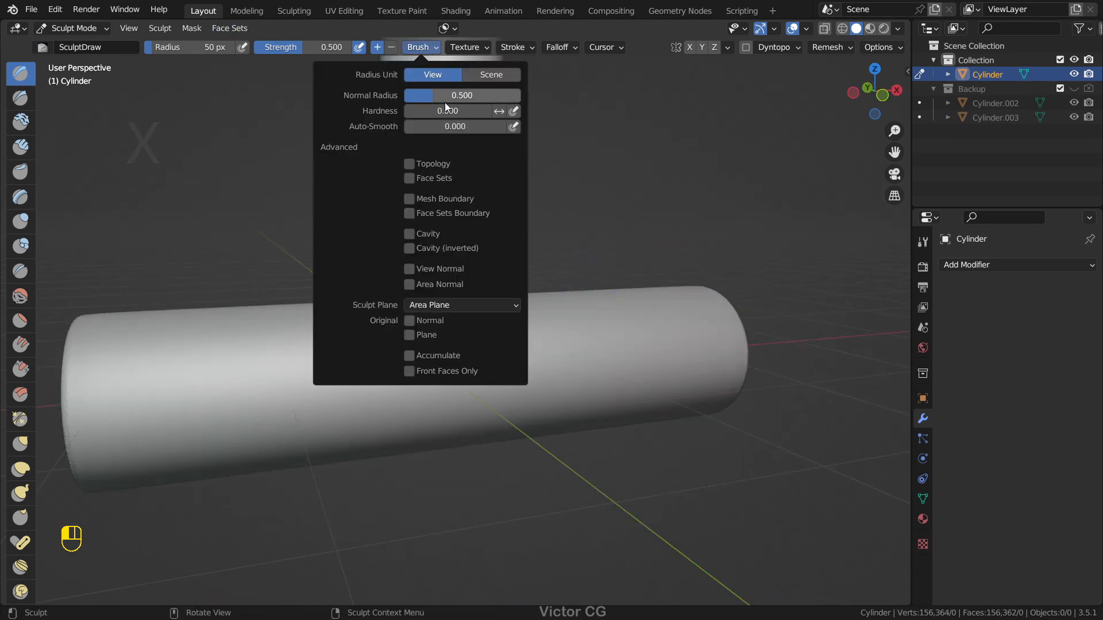
drag(477, 127, 580, 126)
click(468, 48)
click(923, 543)
click(1012, 305)
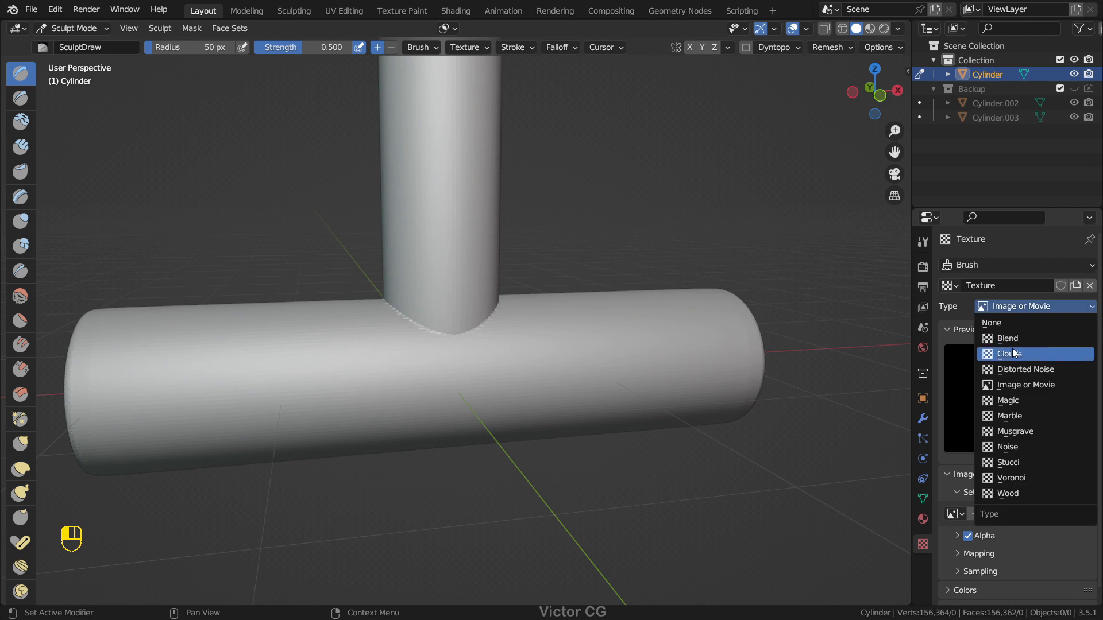
click(1011, 348)
scroll(1042, 509, down, 2)
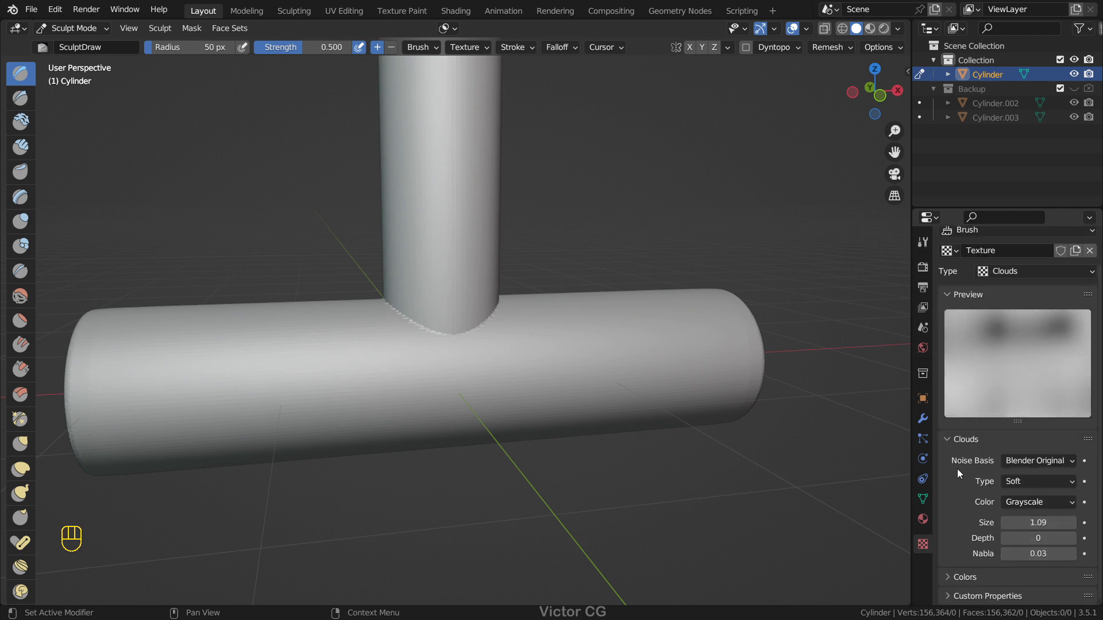
Step: Set the brush stroke's Jitter to about 0.1707
click(515, 47)
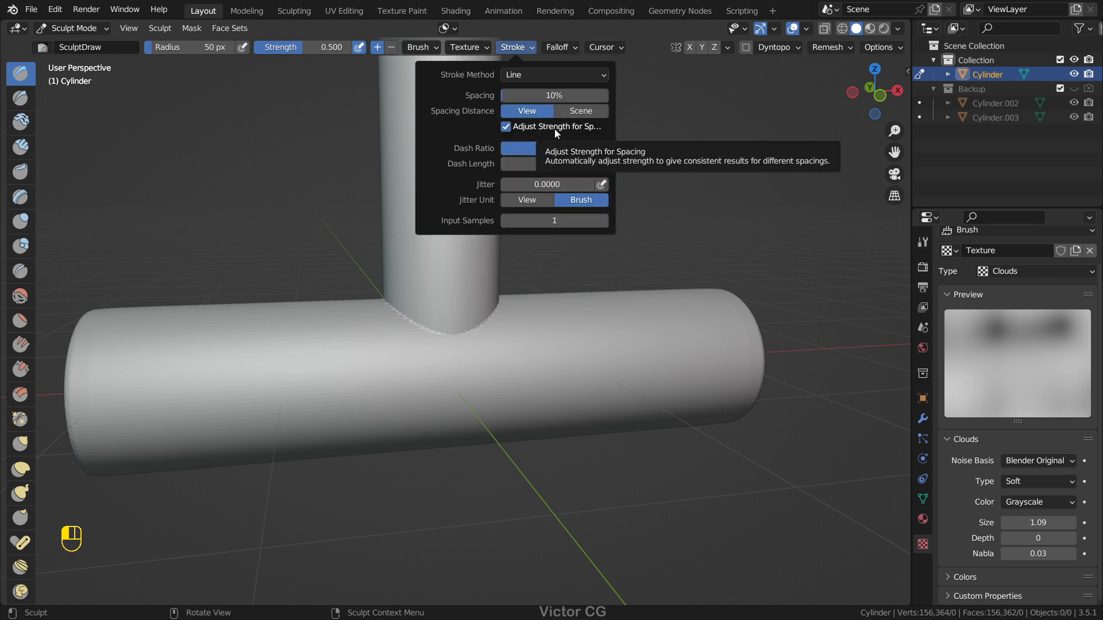
drag(546, 183, 560, 184)
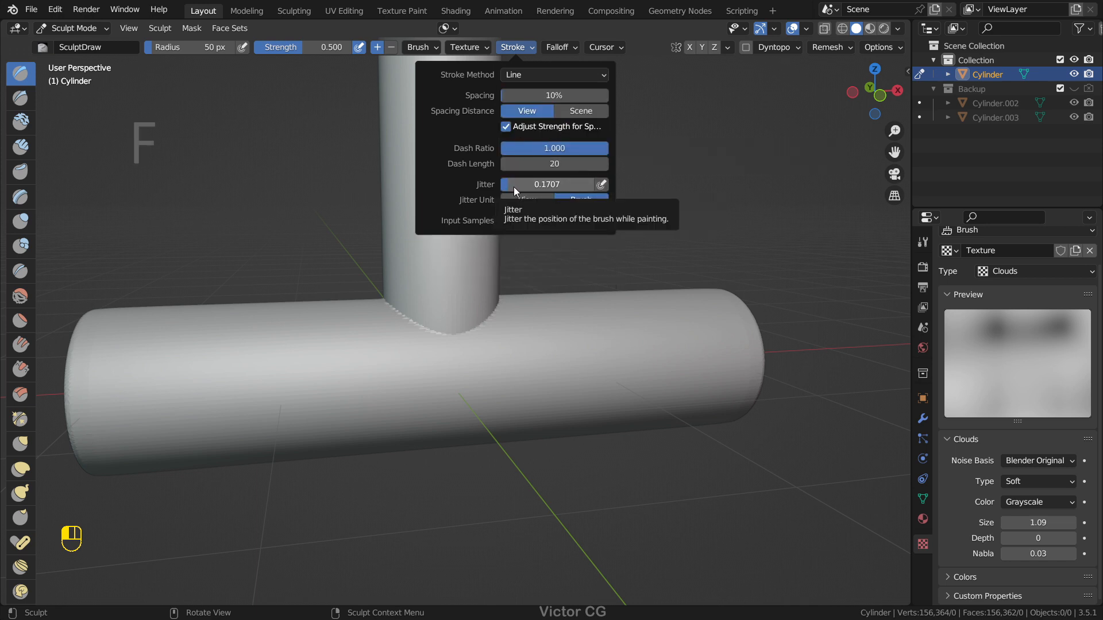
Step: Set the SculptDraw brush's radius to 24 px and its strength to about 0.816, undoing the trial strokes at the joint
drag(606, 147, 583, 147)
key(shift+f)
key(ctrl+Tab)
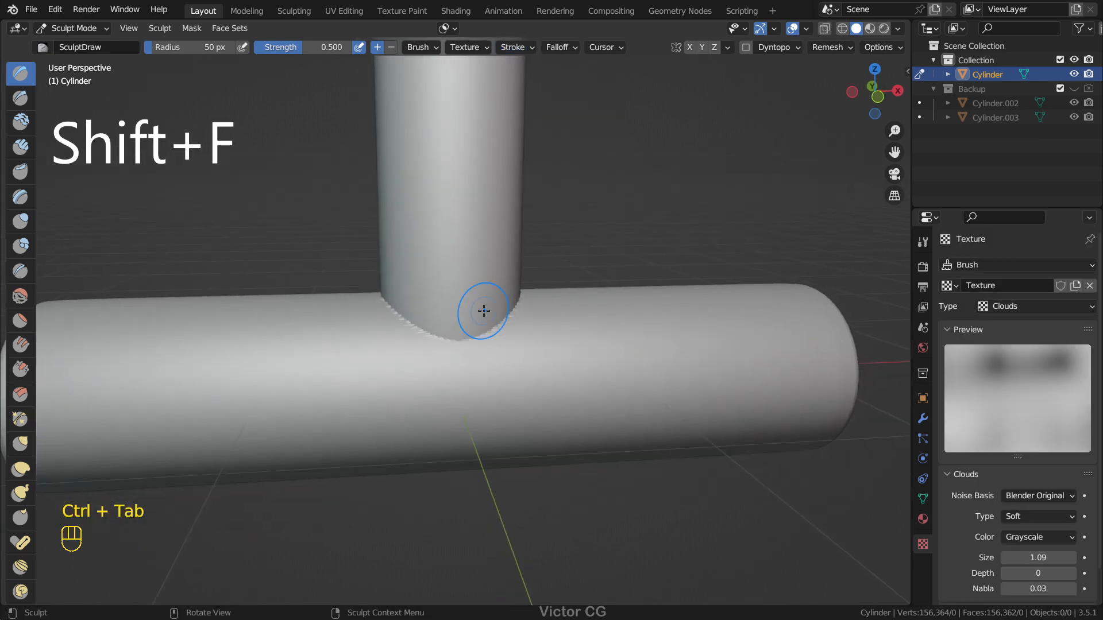
scroll(462, 319, up, 3)
key(f)
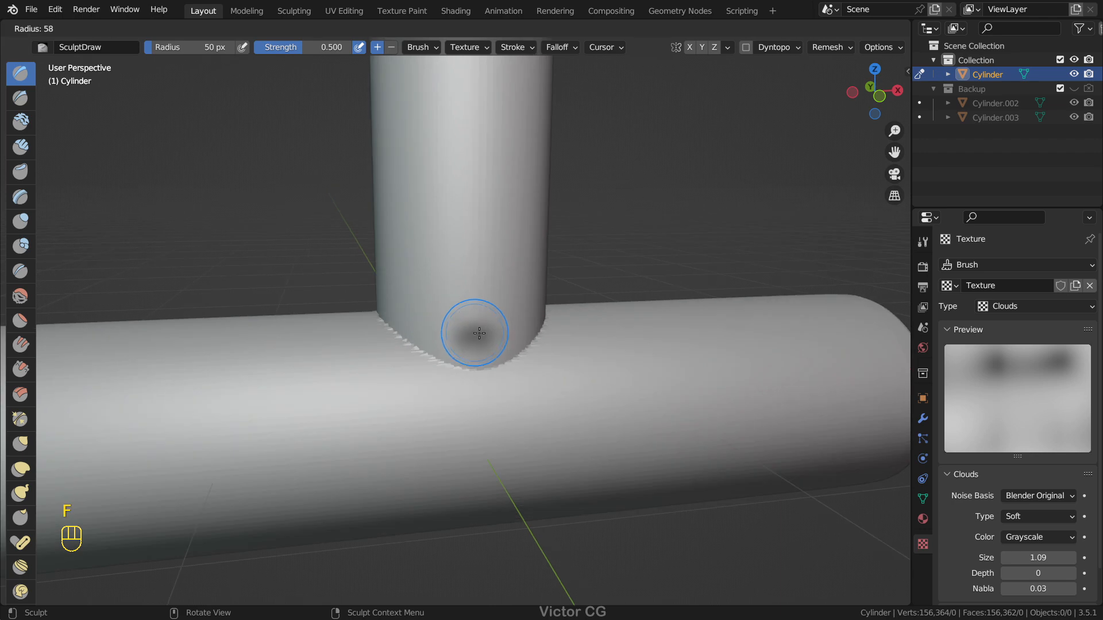
click(506, 336)
key(shift+f)
click(537, 351)
key(ctrl+z)
key(ctrl+z)
key(f)
Step: Sculpt a rough weld bead along the seam where the vertical cylinder meets the horizontal one
drag(431, 332, 455, 348)
mouse_move(471, 351)
middle_down()
mouse_move(408, 353)
mouse_move(426, 360)
middle_up()
drag(425, 360, 488, 339)
middle_drag(488, 338, 425, 339)
drag(424, 340, 460, 333)
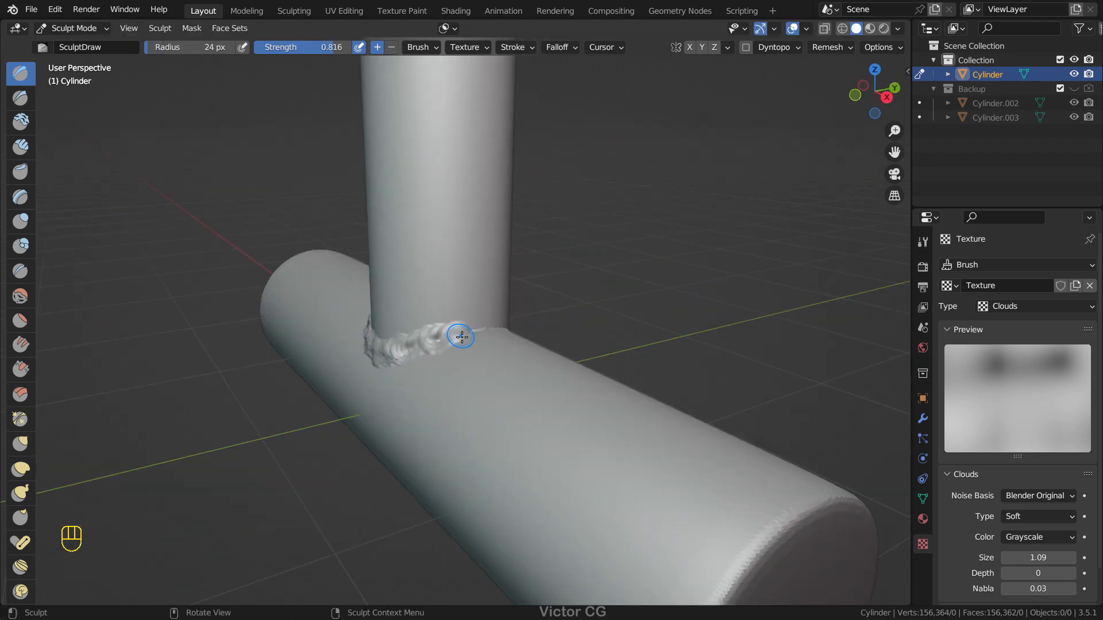
middle_drag(477, 329, 379, 328)
drag(376, 327, 414, 333)
middle_drag(445, 339, 405, 332)
drag(405, 332, 453, 350)
middle_drag(494, 349, 423, 356)
Step: Raise the brush strength to about 0.888 and continue the weld bead around the rest of the cylinder joint
key(shift+f)
click(428, 357)
drag(428, 357, 449, 358)
middle_drag(477, 357, 418, 356)
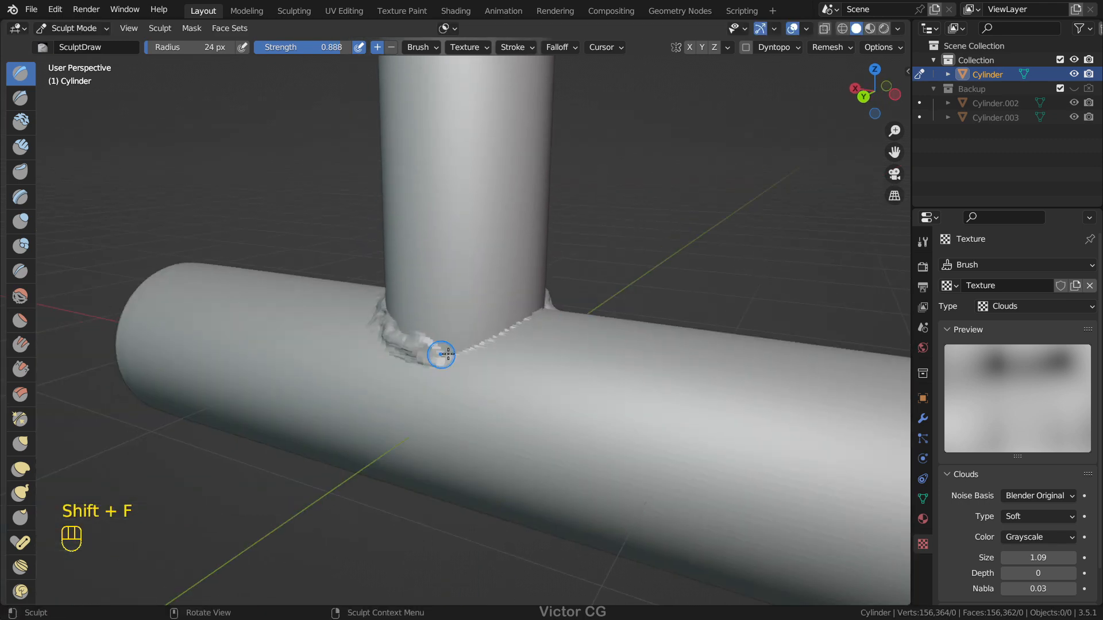
drag(419, 357, 471, 345)
middle_drag(488, 343, 428, 345)
middle_drag(522, 331, 399, 329)
middle_drag(488, 351, 442, 360)
key(ctrl+Tab)
scroll(549, 263, down, 5)
mouse_move(549, 263)
middle_down()
mouse_move(676, 263)
mouse_move(514, 268)
mouse_move(453, 284)
mouse_move(650, 298)
middle_up()
Step: Play the plane's cloth simulation to frame 75 and review its pressure, collision and field weight settings
scroll(651, 287, down, 3)
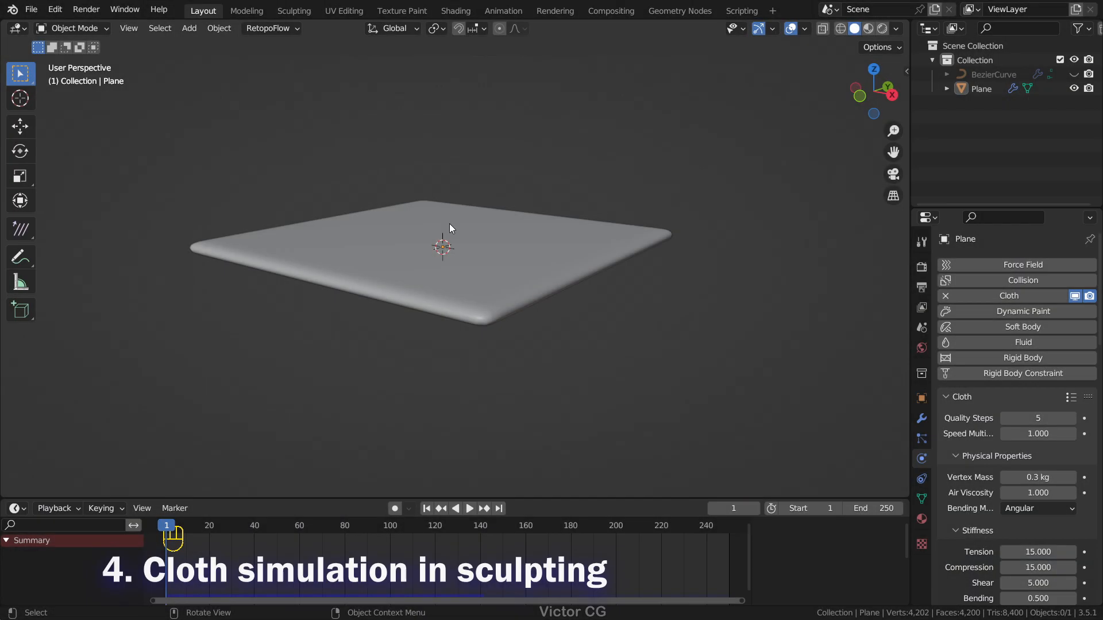
middle_drag(449, 223, 485, 243)
scroll(485, 243, up, 1)
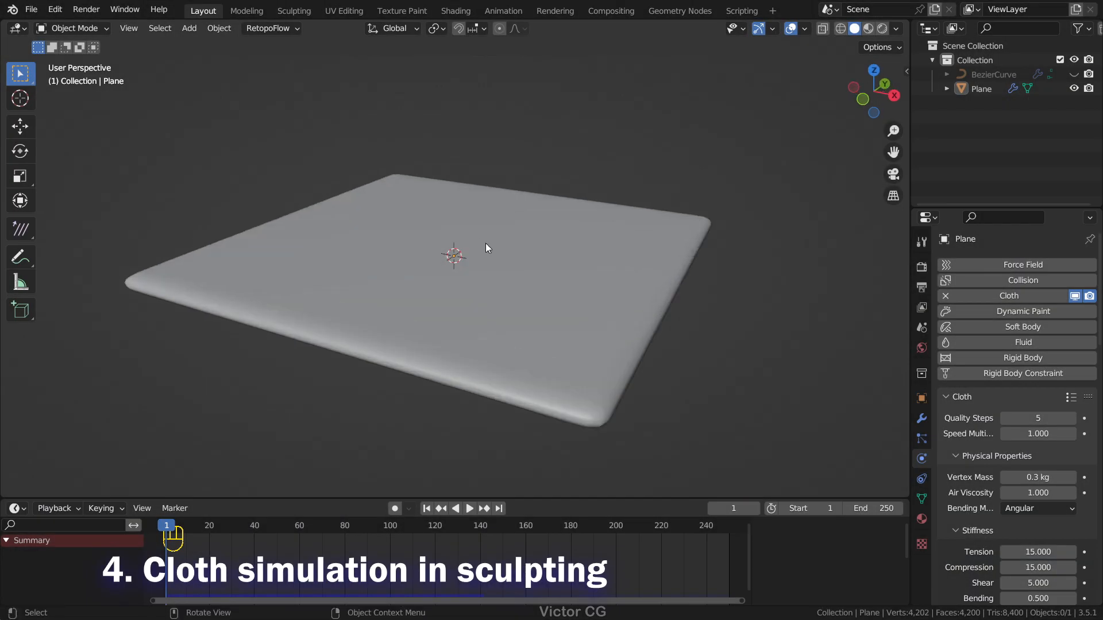
middle_drag(450, 398, 415, 378)
click(470, 509)
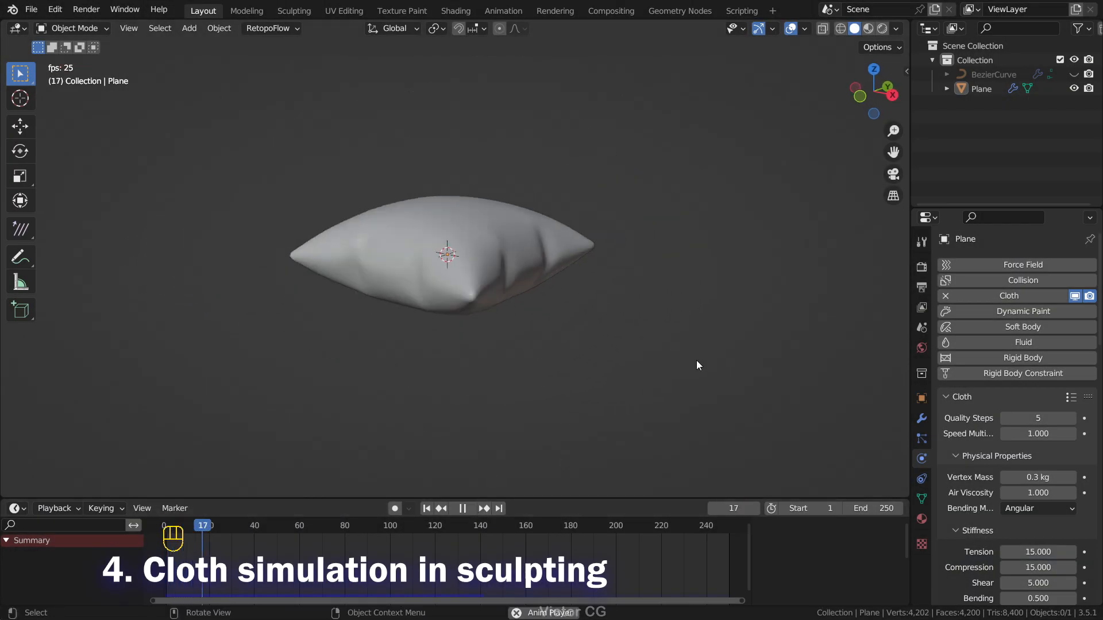
scroll(577, 367, up, 2)
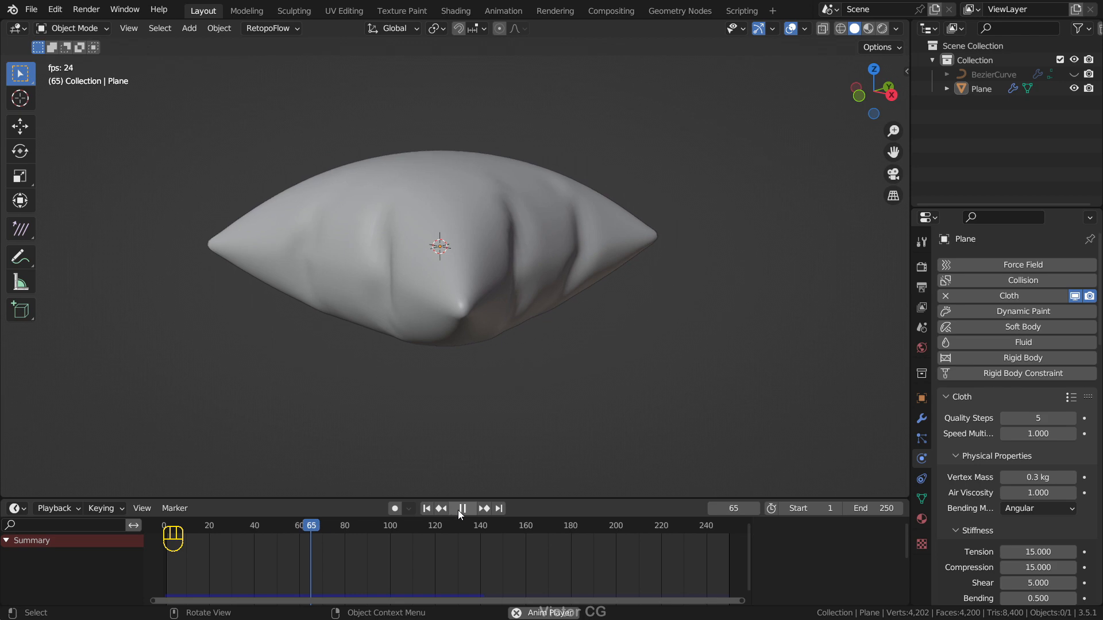
scroll(974, 430, down, 15)
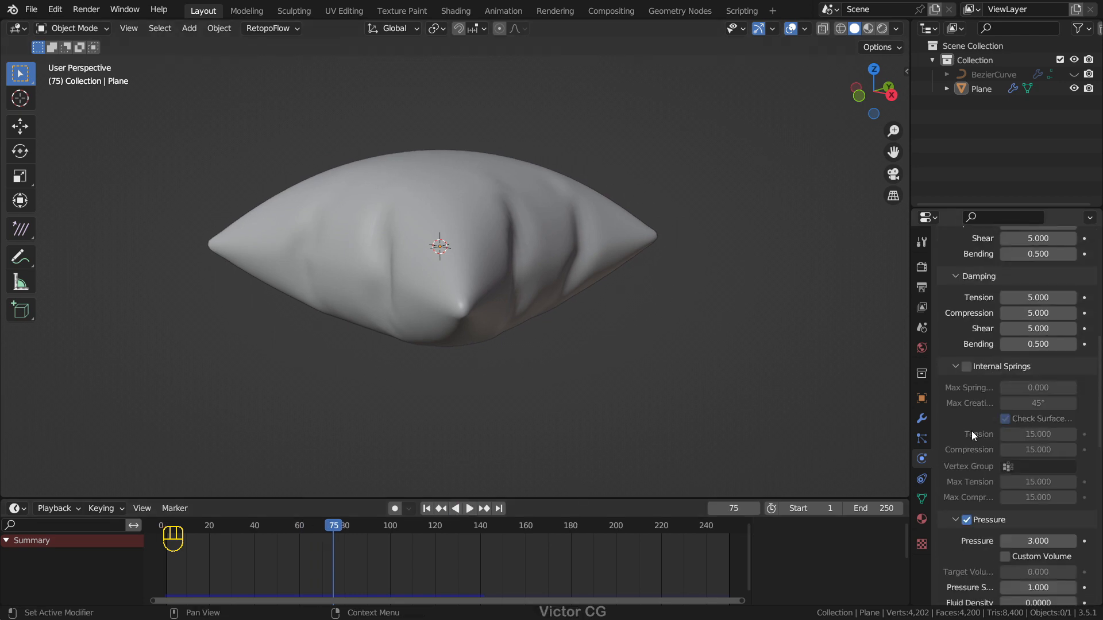
scroll(971, 432, down, 12)
scroll(971, 432, up, 18)
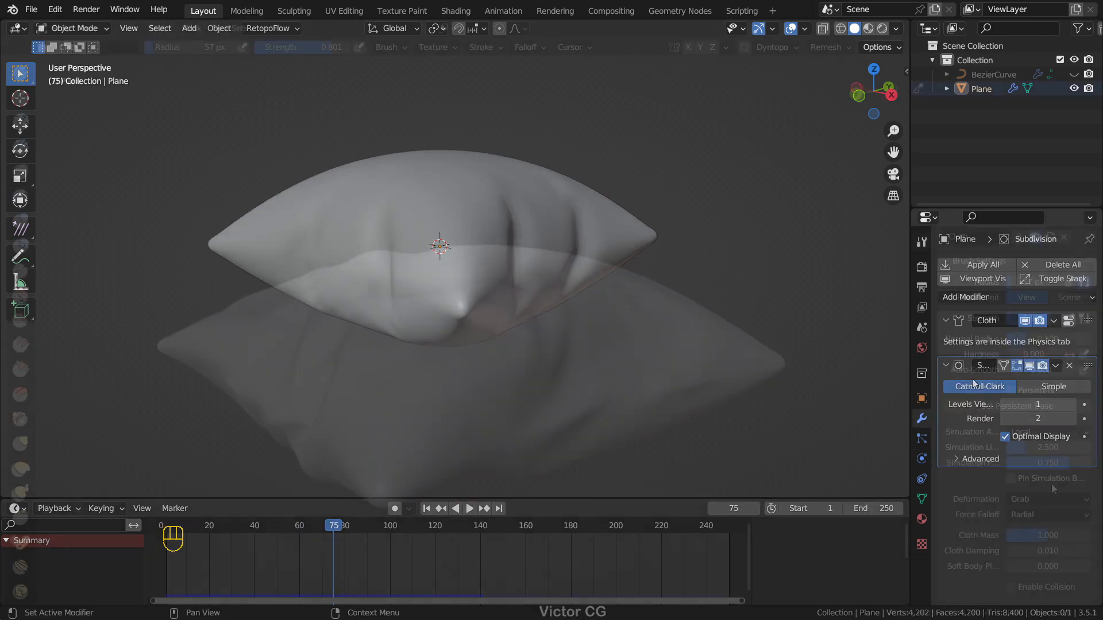
Step: Set the Cloth brush's deformation to Push, its strength to 1.000 and its radius to 113 px
click(1042, 499)
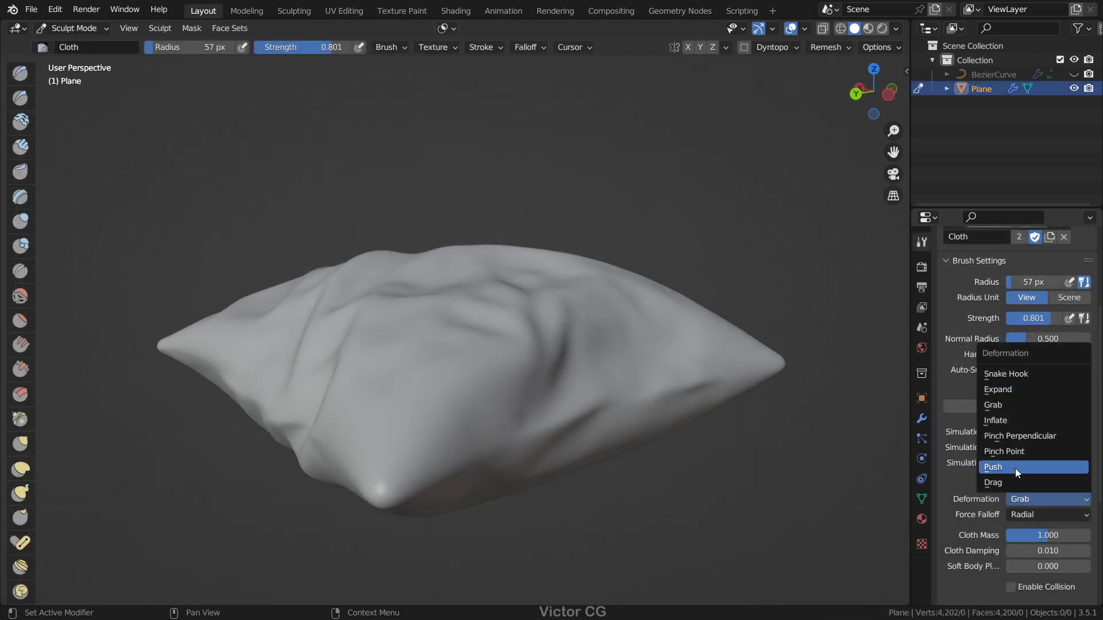
key(shift+f)
click(689, 315)
key(f)
click(629, 310)
Step: Push folds and creases into the upper surface of the pillow from several sides with the Cloth brush
drag(576, 278, 482, 325)
middle_drag(482, 325, 580, 345)
drag(485, 313, 468, 354)
middle_drag(469, 354, 534, 347)
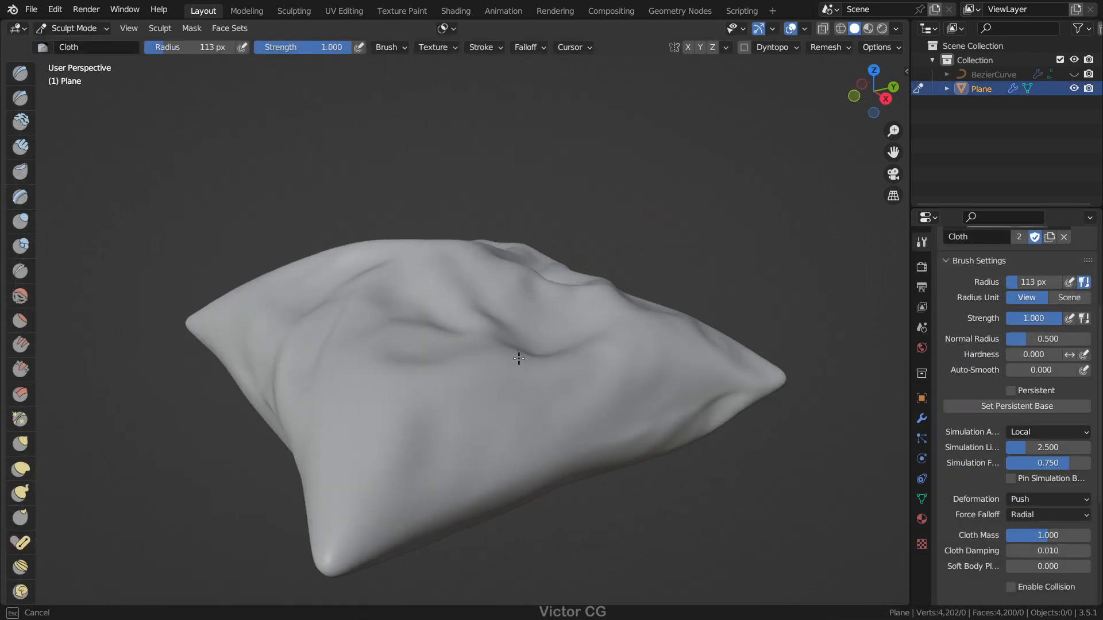
drag(521, 349, 468, 330)
scroll(468, 328, down, 4)
middle_drag(468, 327, 534, 321)
scroll(489, 310, up, 3)
drag(477, 296, 445, 322)
middle_drag(453, 325, 529, 317)
Step: Reduce the Cloth brush's radius and readjust its strength for further folds on the pillow
key(shift+f)
click(530, 319)
key(f)
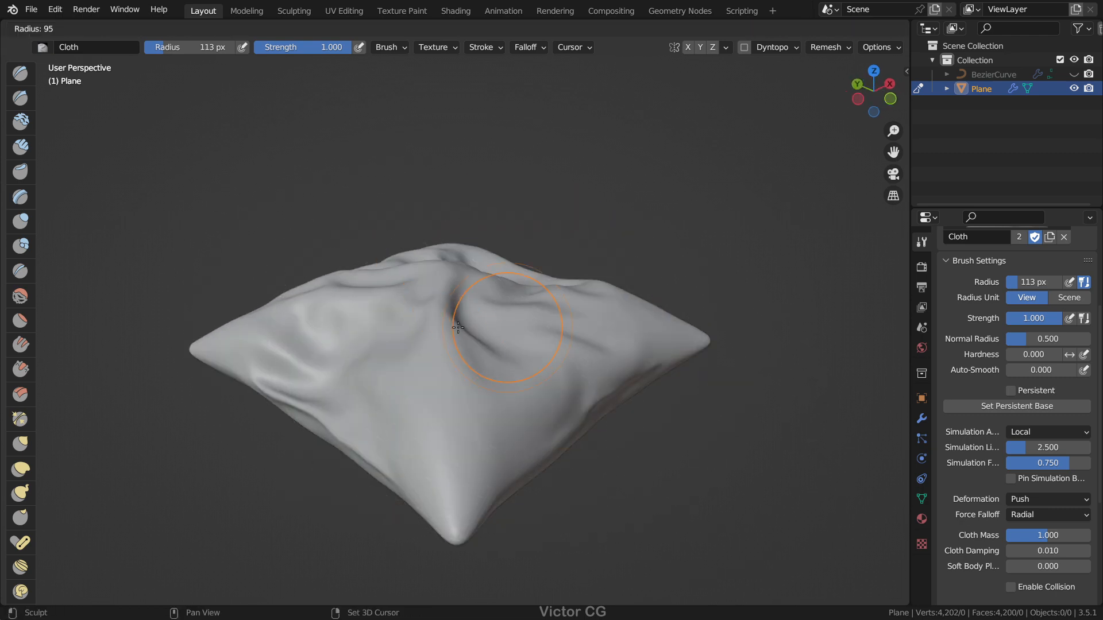
click(540, 318)
key(shift+f)
click(558, 329)
scroll(475, 289, down, 3)
middle_drag(475, 288, 714, 296)
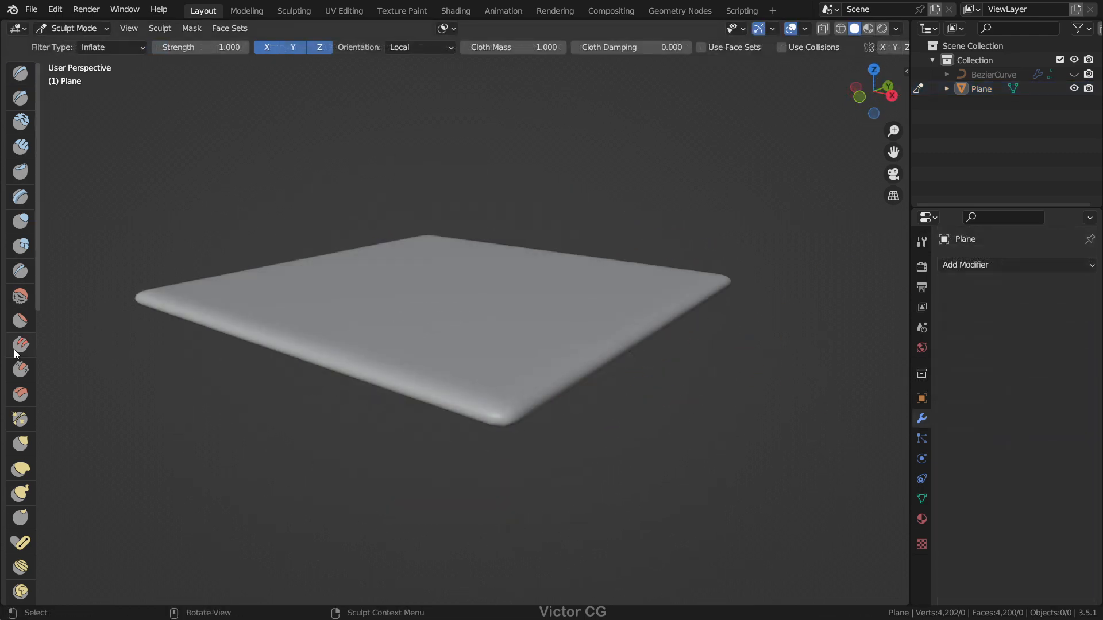
scroll(15, 353, down, 10)
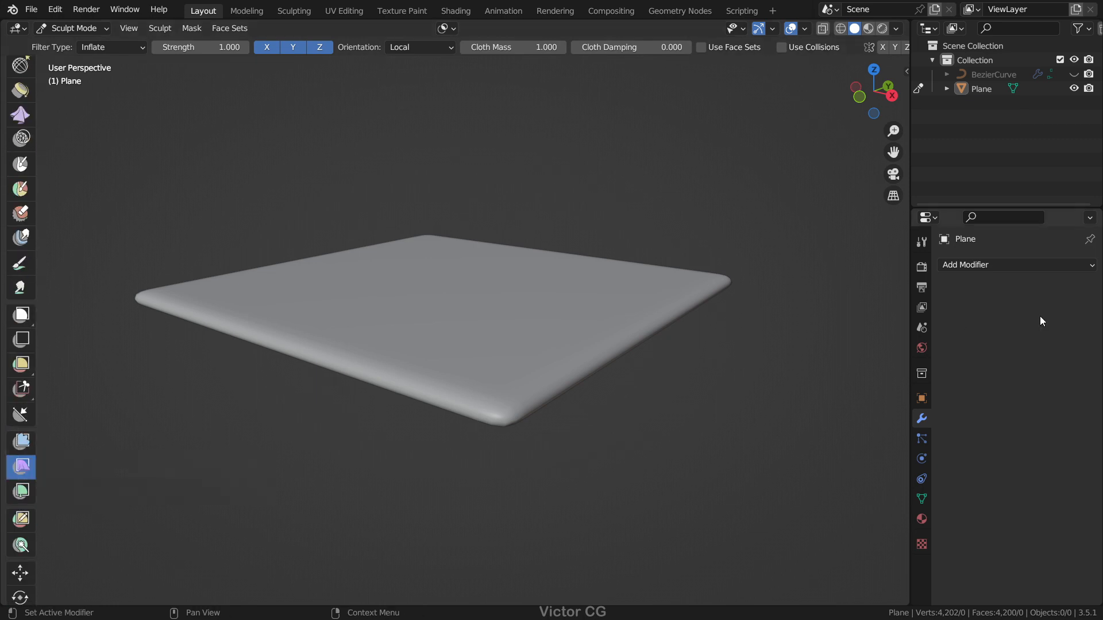
Step: Inflate the flat plane into a pillow using the Cloth Filter with type Inflate and strength 1.000
click(922, 243)
scroll(570, 328, down, 4)
scroll(546, 329, up, 2)
drag(554, 305, 631, 317)
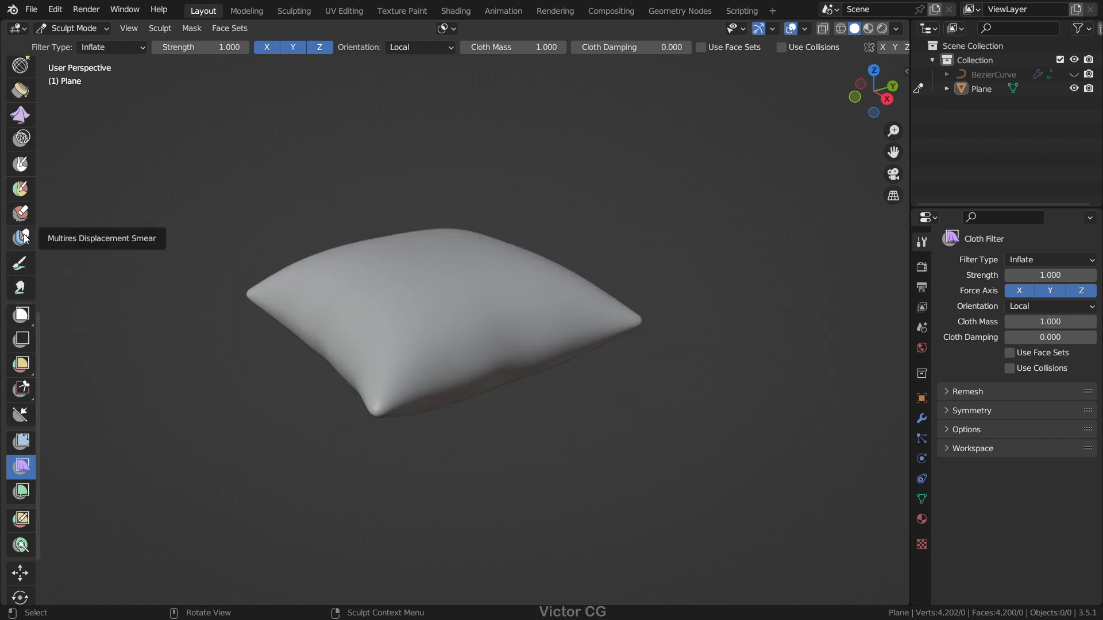
Step: Choose the Cloth brush with Drag deformation and set its radius to 79 px
click(23, 116)
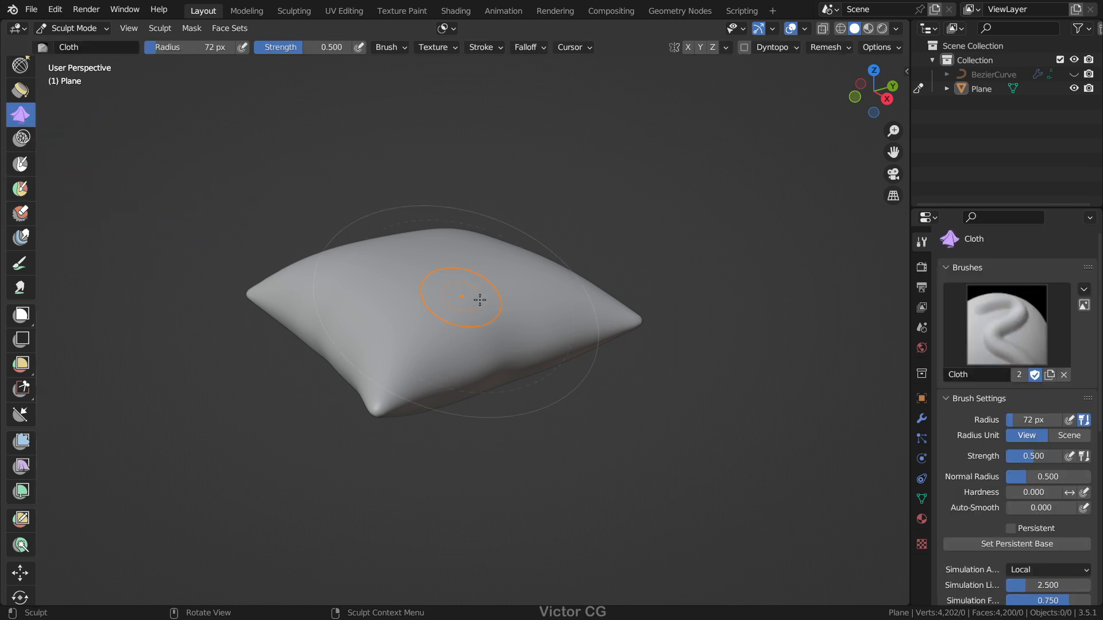
scroll(508, 332, up, 1)
scroll(948, 310, down, 3)
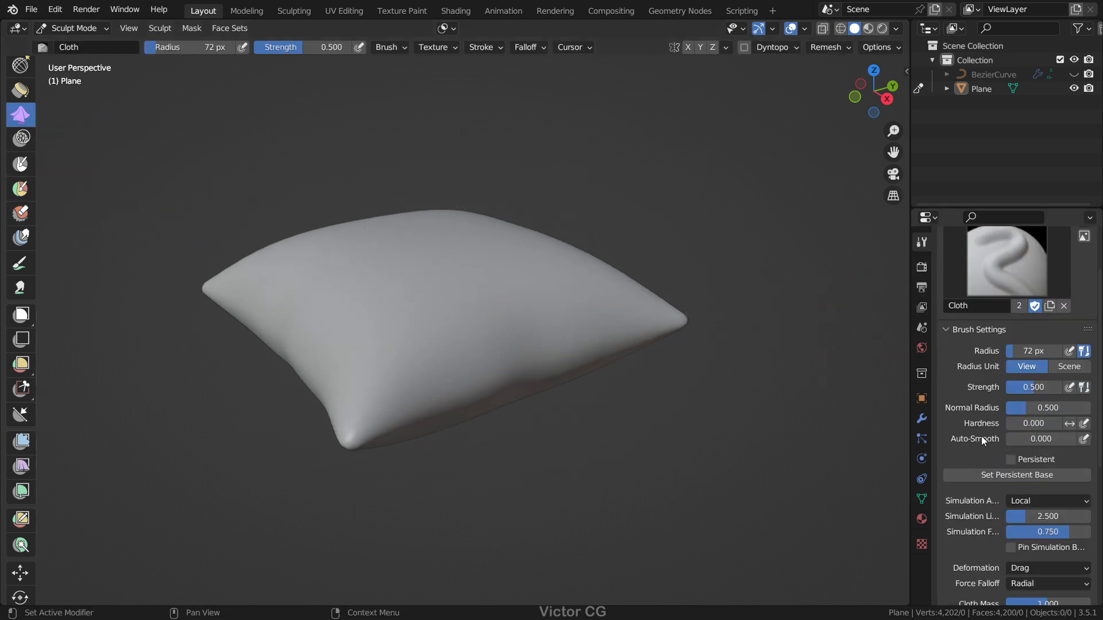
mouse_move(483, 320)
middle_down()
mouse_move(480, 291)
mouse_move(494, 287)
mouse_move(460, 397)
middle_up()
scroll(465, 313, down, 2)
scroll(461, 395, up, 2)
key(f)
click(467, 383)
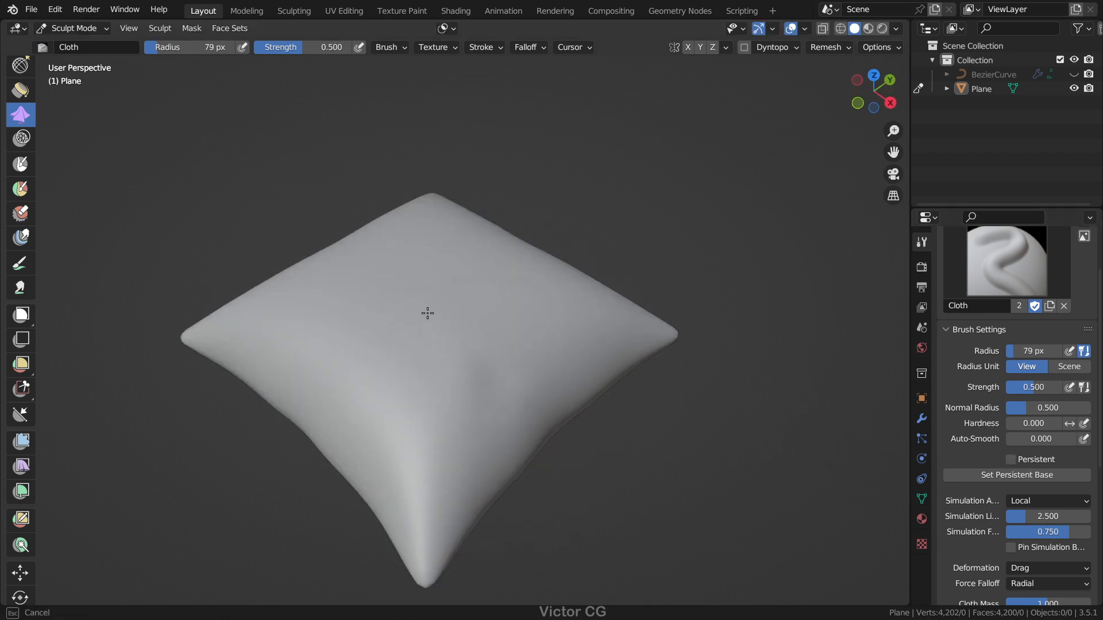
Step: Drag wrinkles across the pillow with the Cloth brush, raising its strength to about 0.801 between strokes
middle_drag(409, 356, 477, 232)
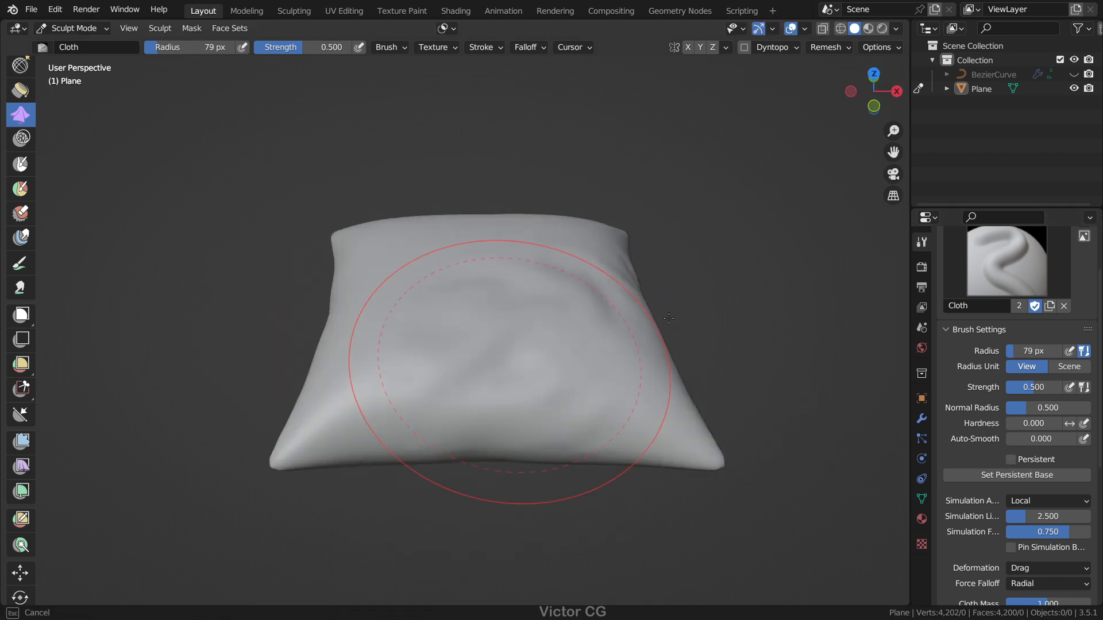
middle_drag(669, 318, 465, 310)
key(shift+f)
click(578, 301)
drag(500, 327, 493, 318)
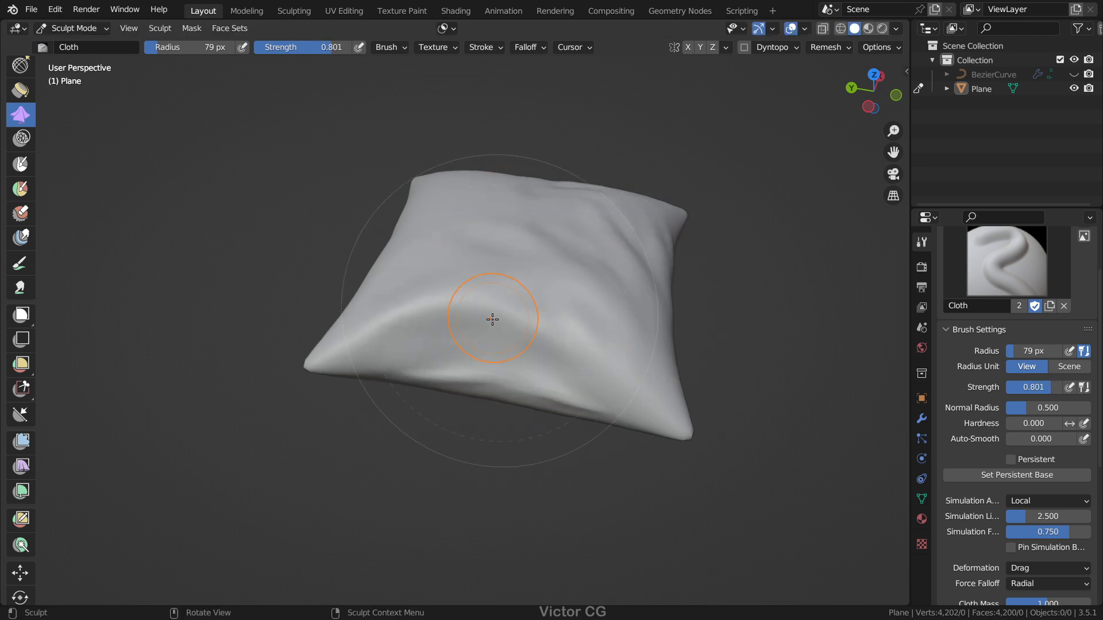
middle_drag(516, 334, 433, 293)
drag(438, 297, 551, 304)
middle_drag(555, 306, 401, 377)
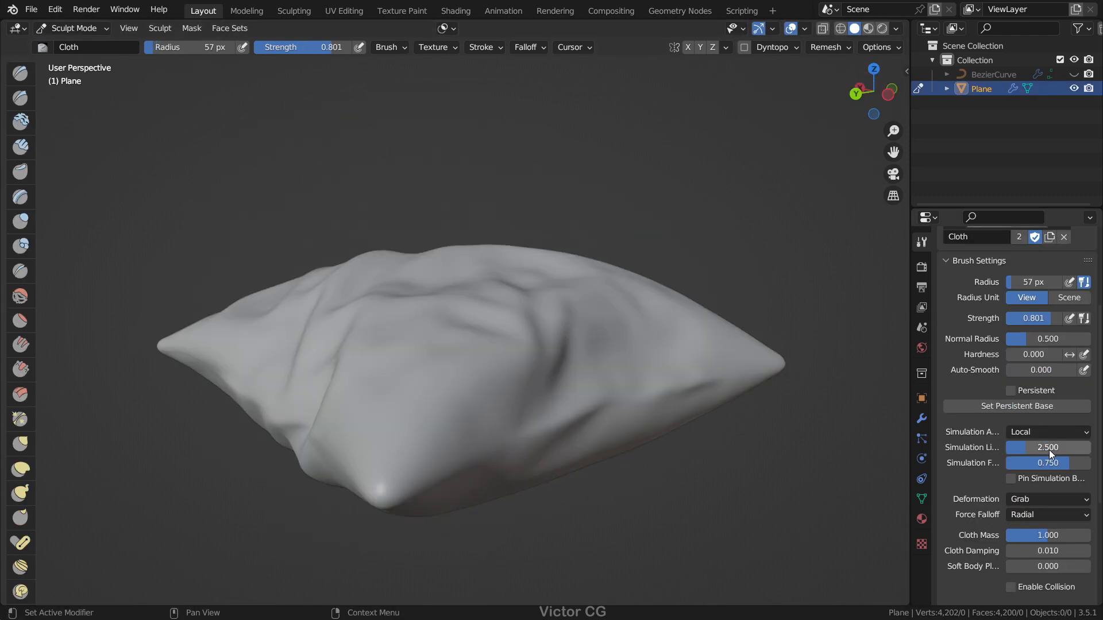
Step: Switch the Cloth brush's deformation to Push and adjust its radius and strength
click(1048, 499)
click(1019, 484)
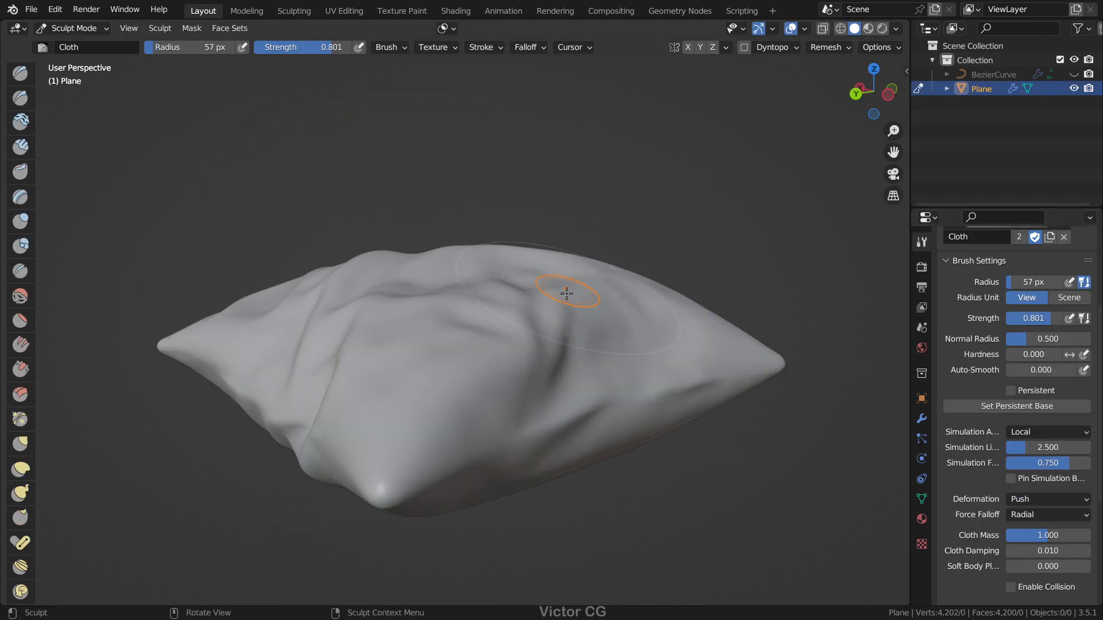
key(f)
click(560, 322)
key(shift+f)
click(598, 313)
Step: Push deeper folds across the top of the wrinkled pillow with the Cloth brush
drag(585, 275, 546, 333)
mouse_move(488, 293)
middle_down()
mouse_move(574, 356)
mouse_move(609, 293)
middle_up()
drag(594, 286, 620, 305)
scroll(574, 299, down, 5)
middle_drag(494, 304, 580, 304)
scroll(517, 310, up, 4)
middle_drag(442, 307, 497, 313)
Step: Readjust the Cloth brush's radius and strength once more over the folded pillow
key(f)
click(483, 324)
key(shift+f)
click(428, 333)
scroll(652, 357, down, 3)
middle_drag(652, 356, 632, 345)
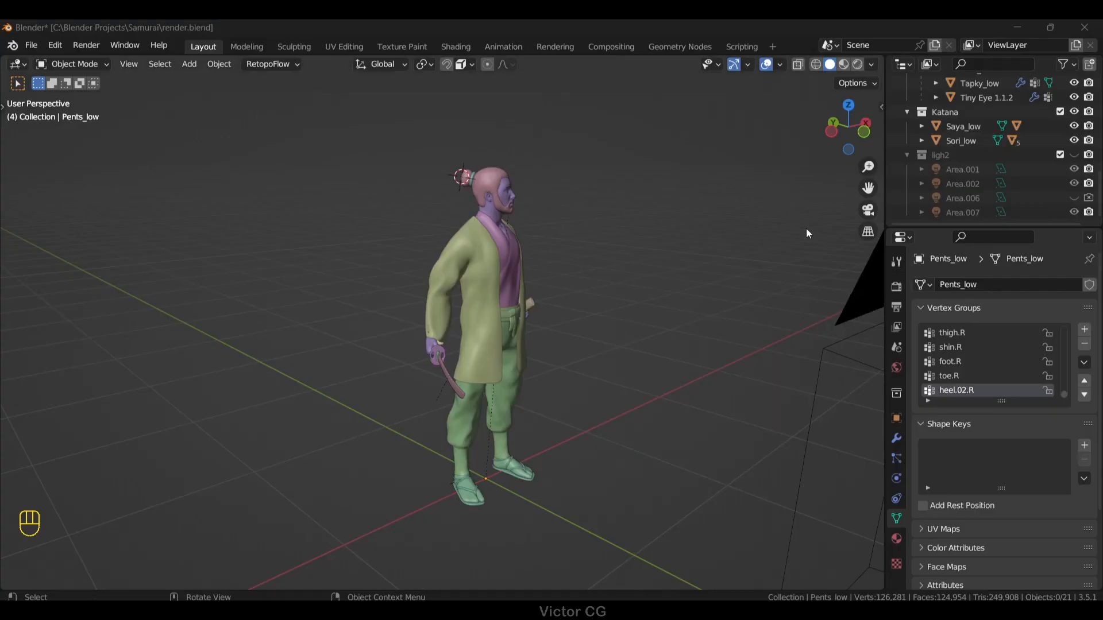
Step: Box-select all of the samurai's meshes, enter Edit Mode and select all their geometry
middle_drag(637, 181, 609, 174)
drag(614, 524, 381, 167)
middle_drag(416, 158, 529, 238)
key(Tab)
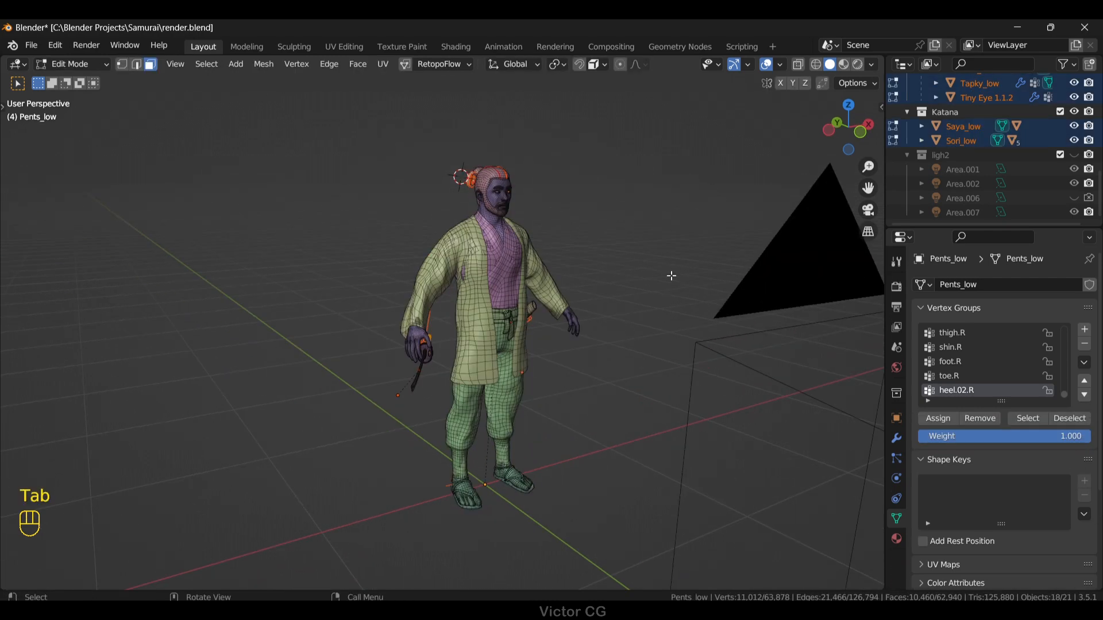
middle_drag(671, 276, 661, 278)
key(a)
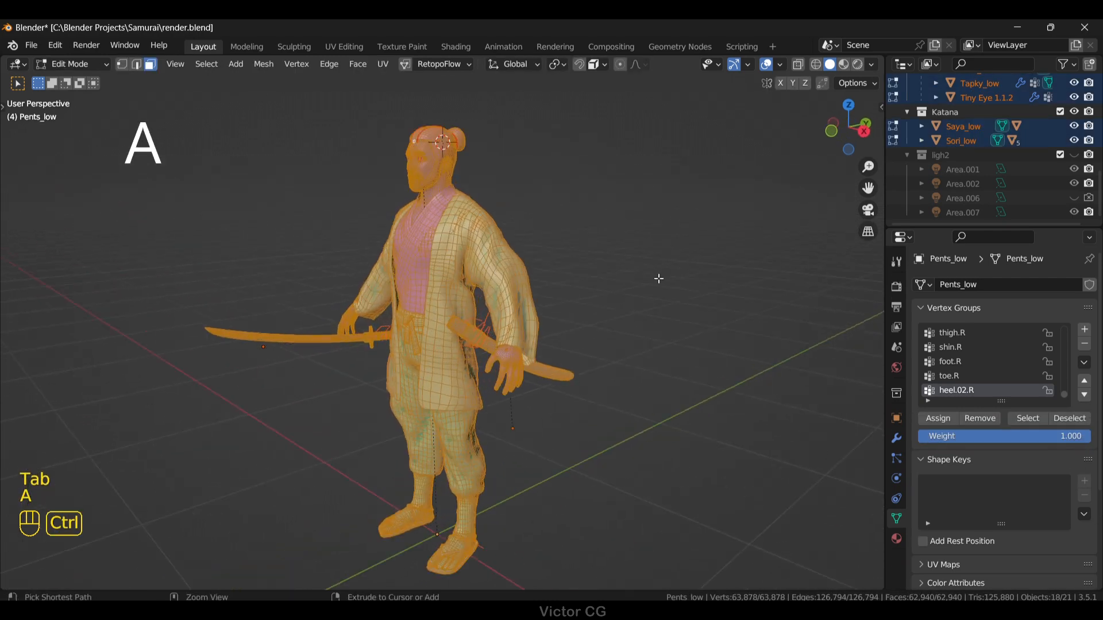
Step: Mark all the selected edges as Freestyle edges, return to Object Mode and deselect the samurai
key(ctrl+e)
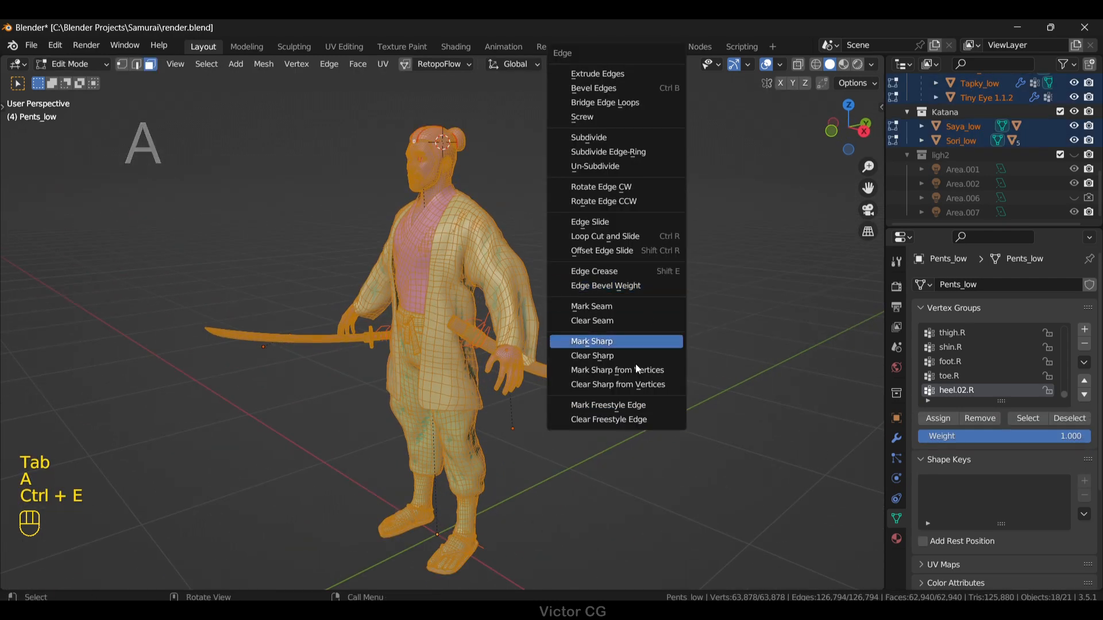
click(641, 406)
middle_drag(586, 273, 649, 277)
key(Tab)
click(649, 276)
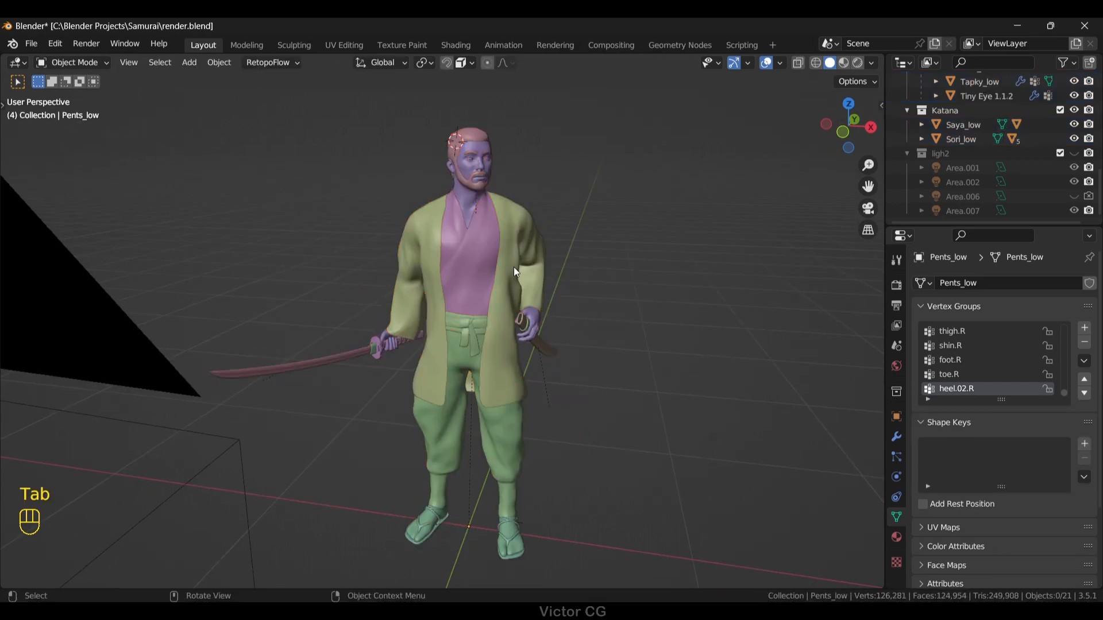
middle_drag(513, 267, 690, 282)
Step: Enable Freestyle line rendering in the scene's Eevee render settings
click(897, 288)
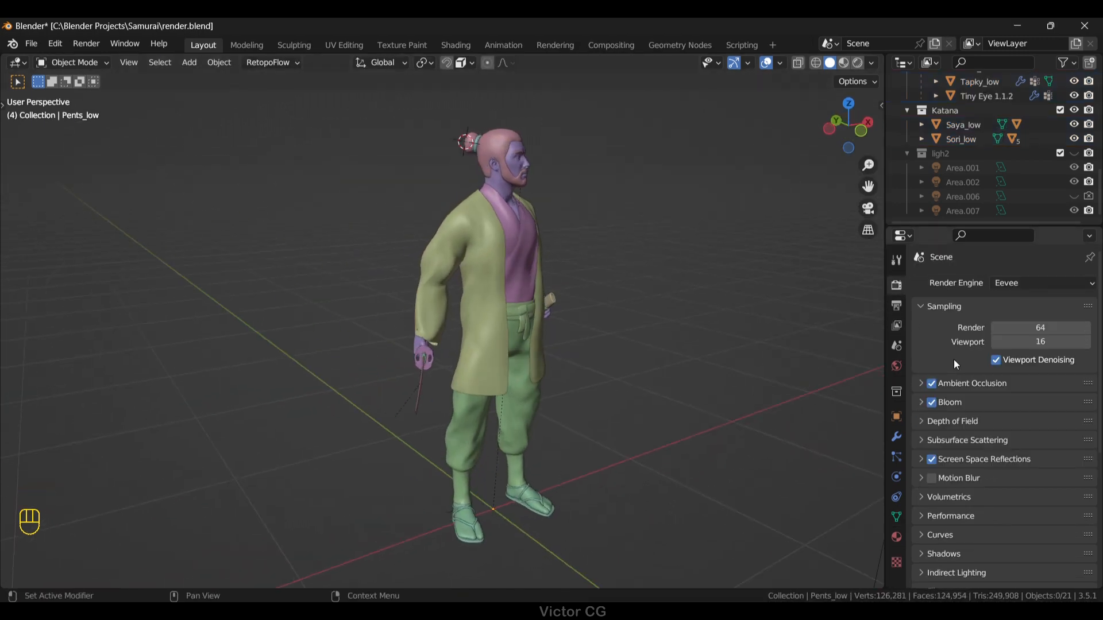
scroll(935, 471, down, 10)
click(932, 488)
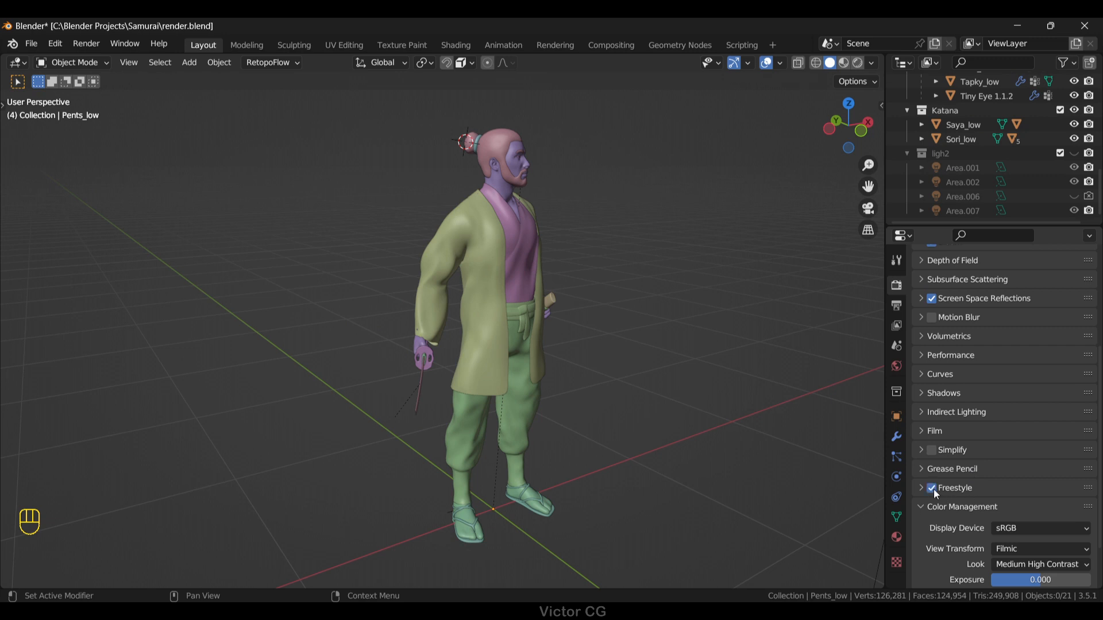
Step: Limit the Freestyle line set's edge types to Edge Mark and set the line's base thickness to 0.500
click(897, 325)
scroll(988, 402, down, 15)
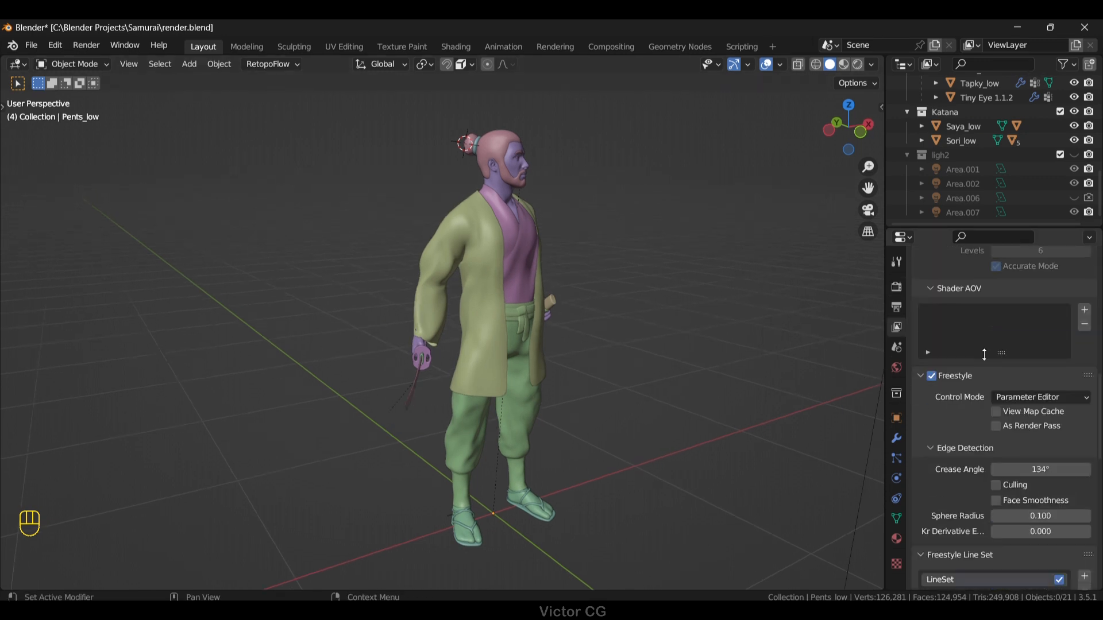
click(996, 371)
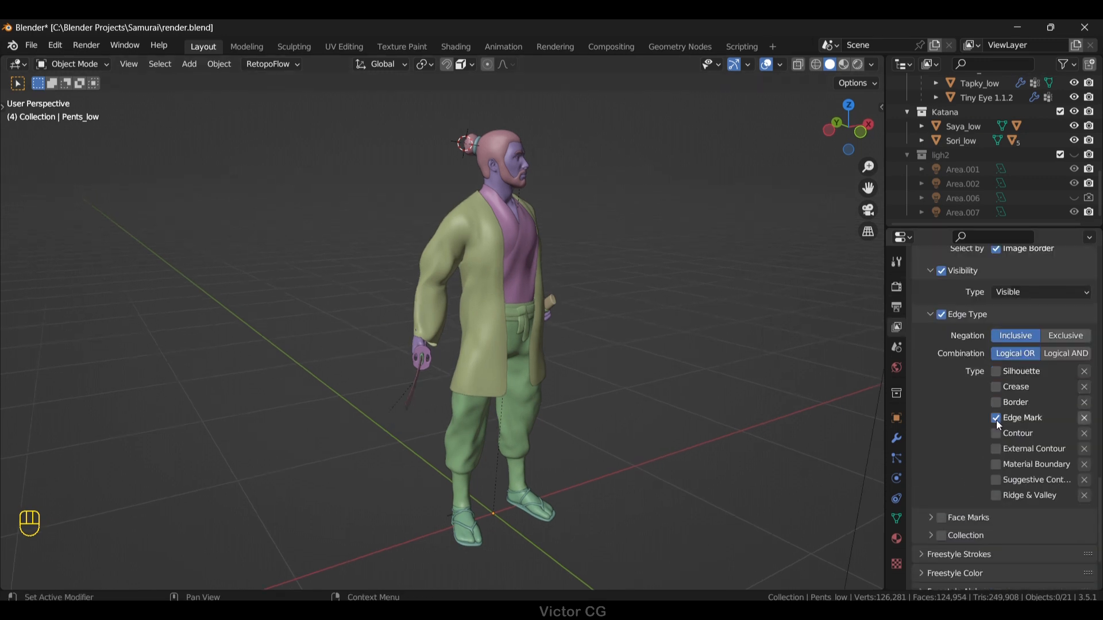
scroll(1011, 512, down, 4)
click(1010, 524)
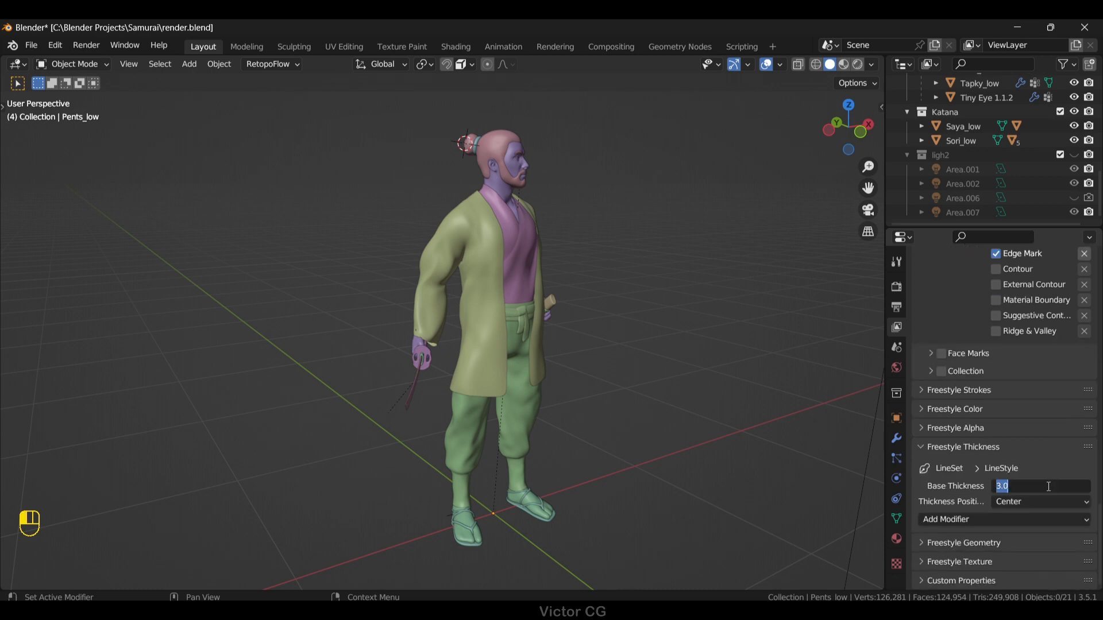
Step: Render the image and examine the wireframe lines on the samurai's head and clothing up close
click(86, 44)
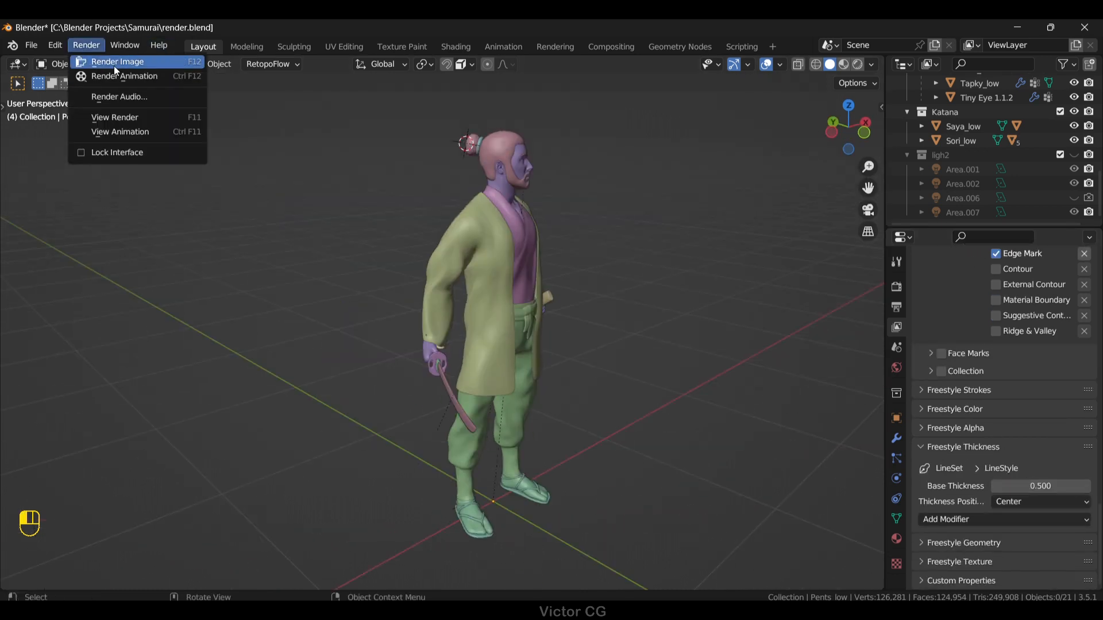
click(99, 77)
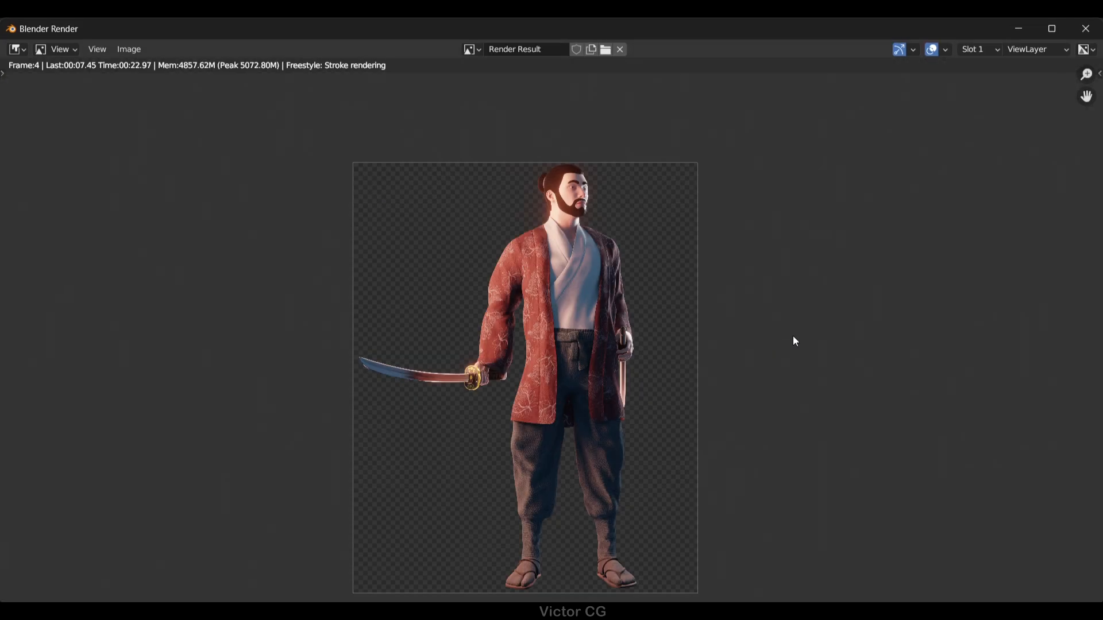
scroll(634, 226, up, 4)
middle_drag(634, 227, 807, 284)
scroll(825, 446, down, 2)
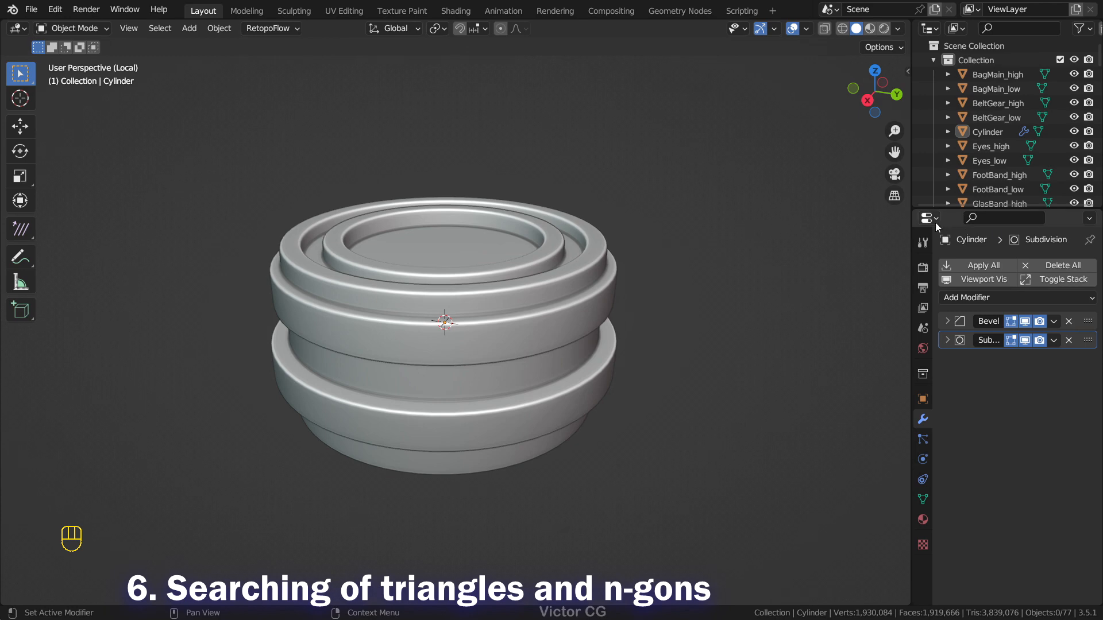
scroll(536, 202, down, 3)
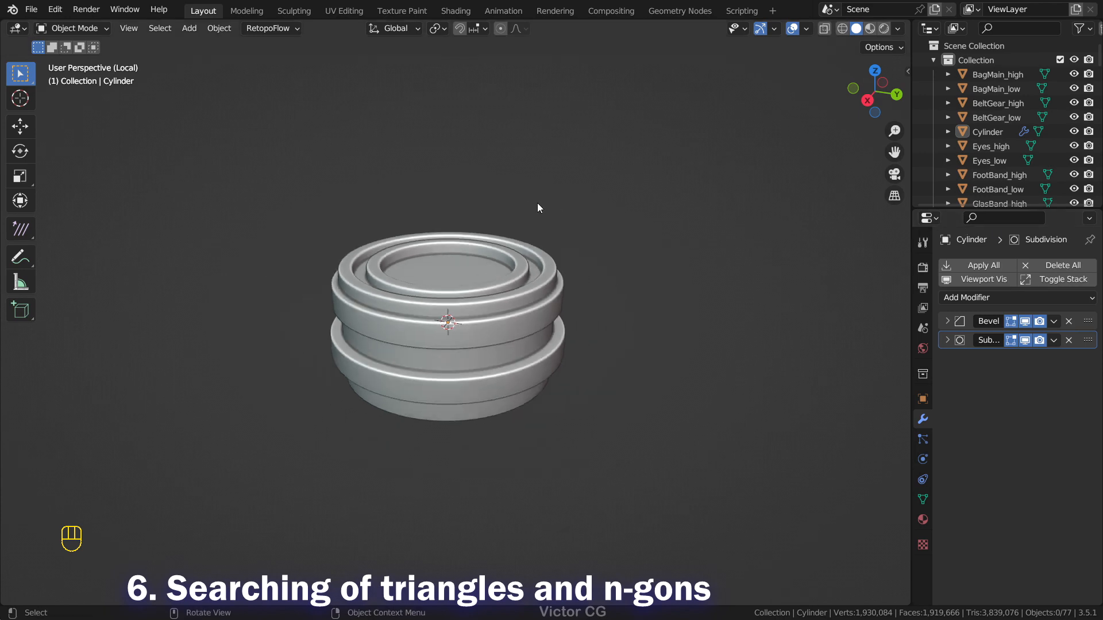
Step: Select the stepped, ringed Cylinder object and frame it closely for checking its topology
scroll(581, 205, up, 3)
middle_drag(587, 207, 613, 199)
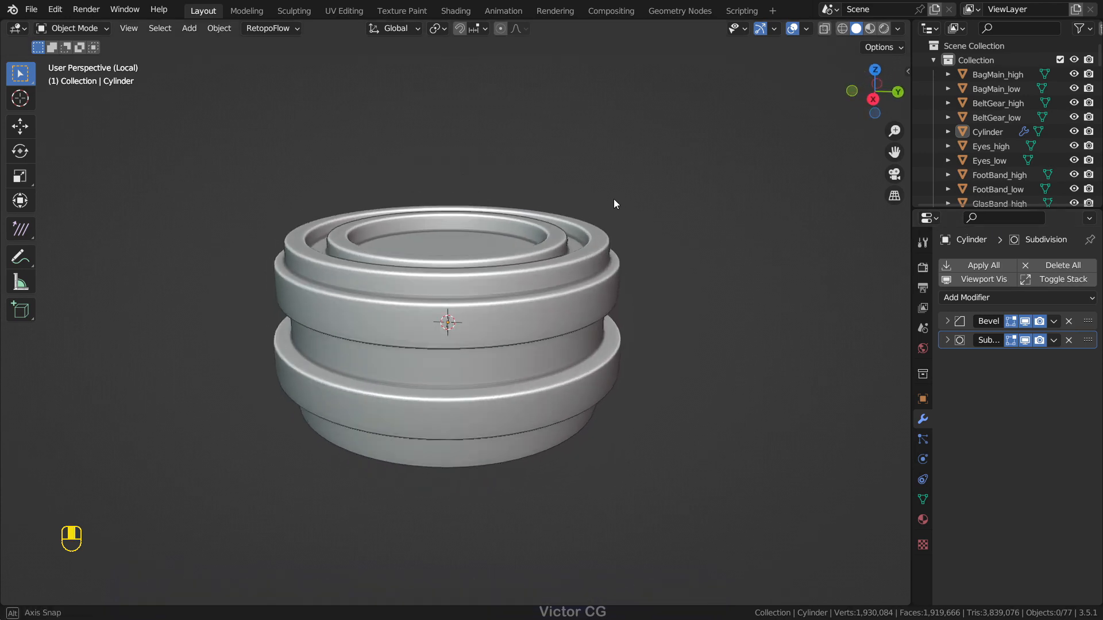
click(531, 263)
scroll(753, 295, up, 2)
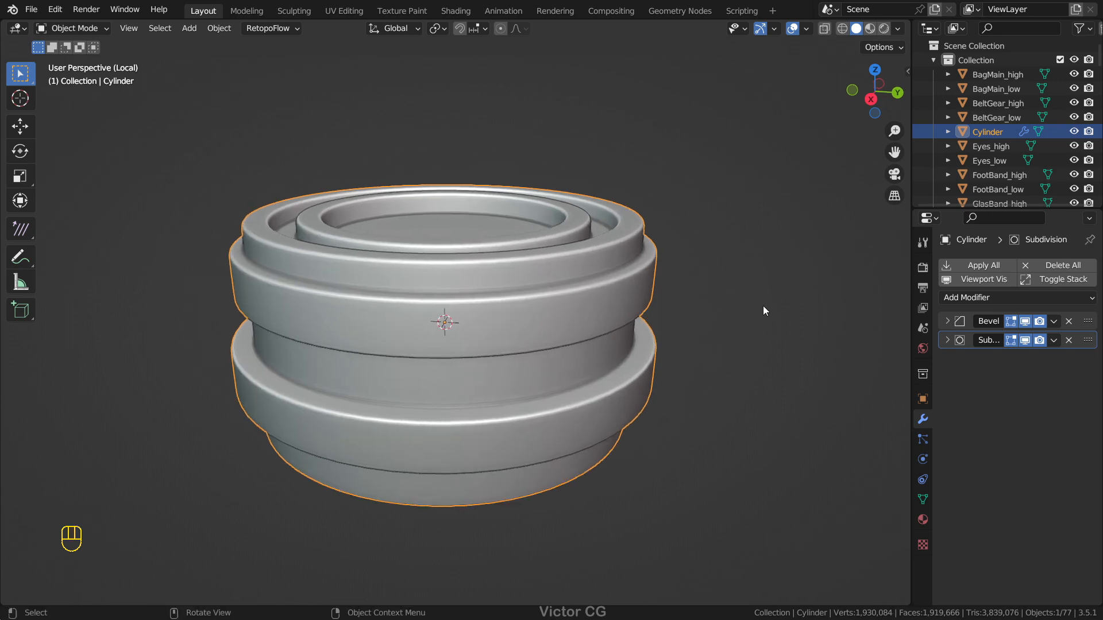
Step: Edit the cylinder's mesh and select all its faces that have exactly 4 vertices using Faces by Sides
key(Tab)
middle_drag(661, 302, 672, 304)
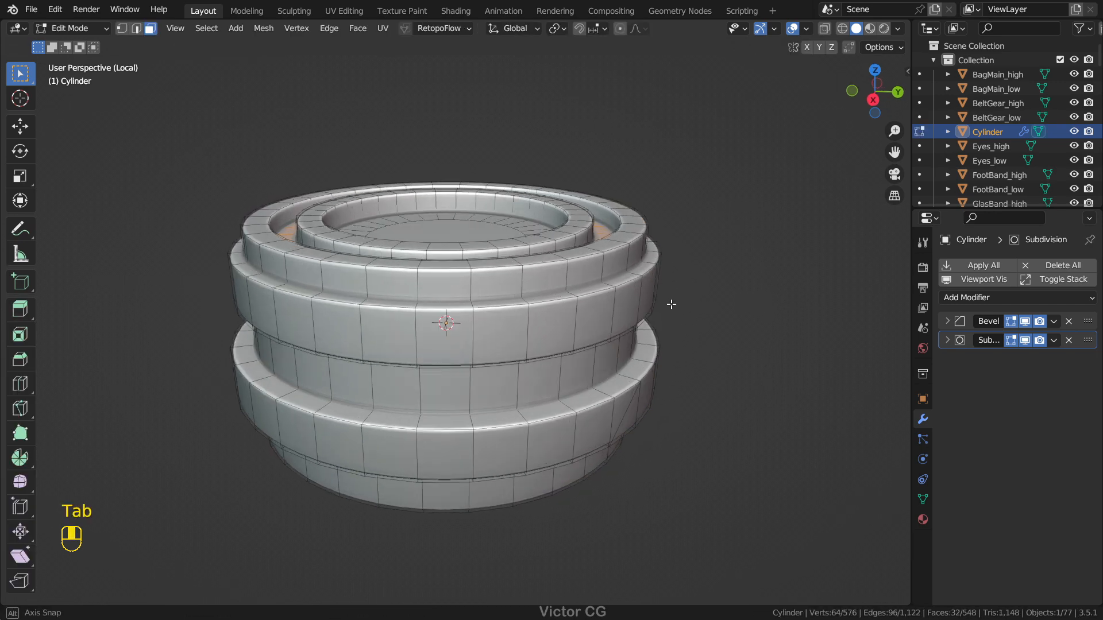
click(202, 30)
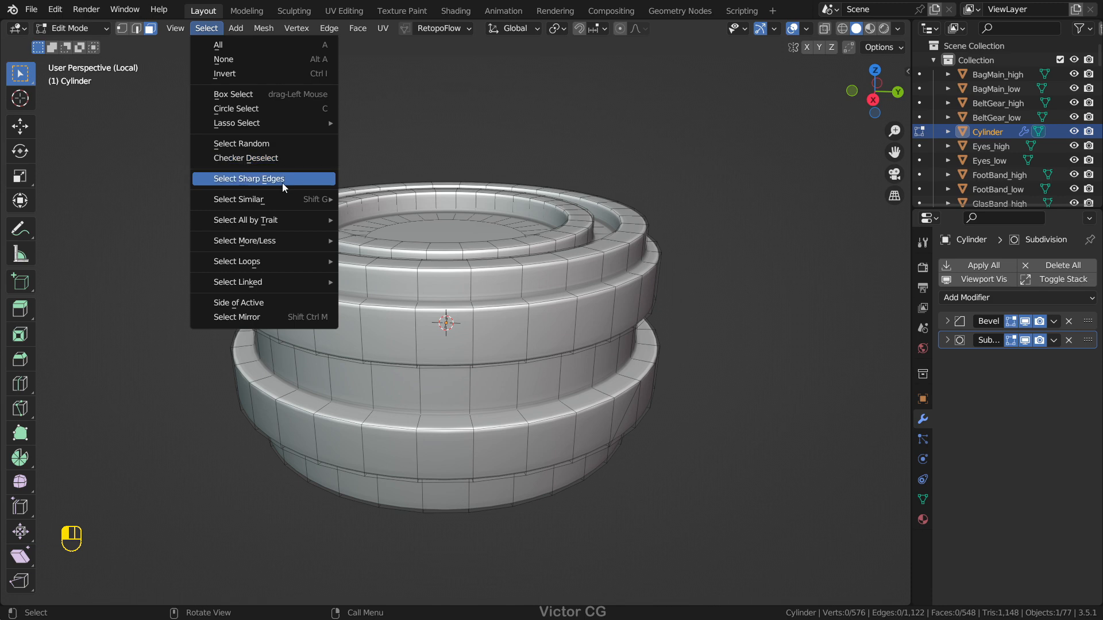
mouse_move(280, 221)
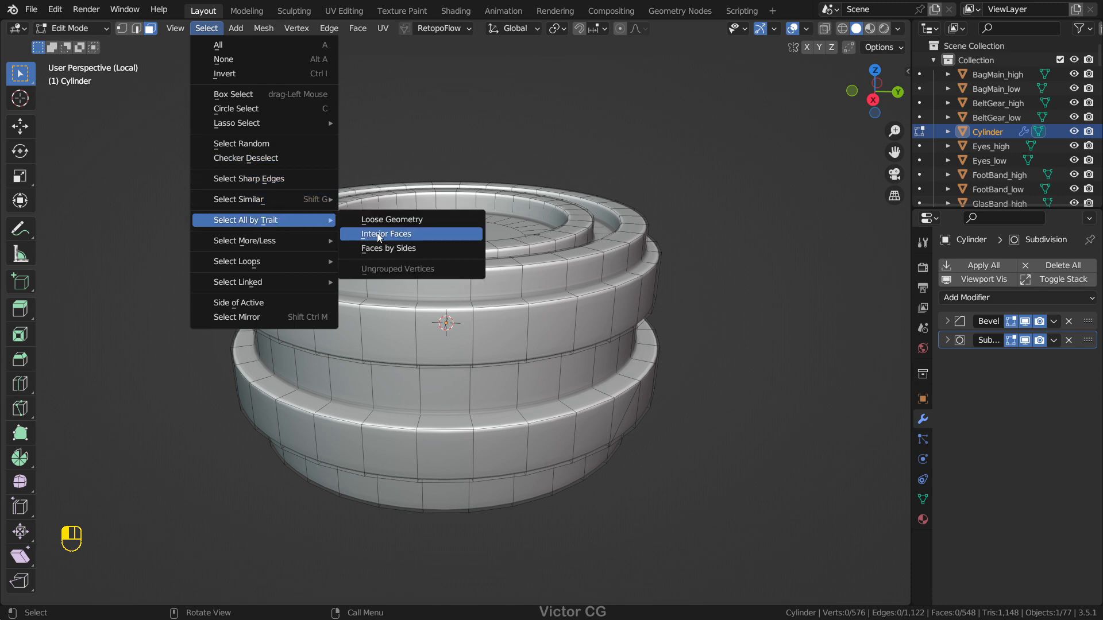
click(408, 254)
click(78, 592)
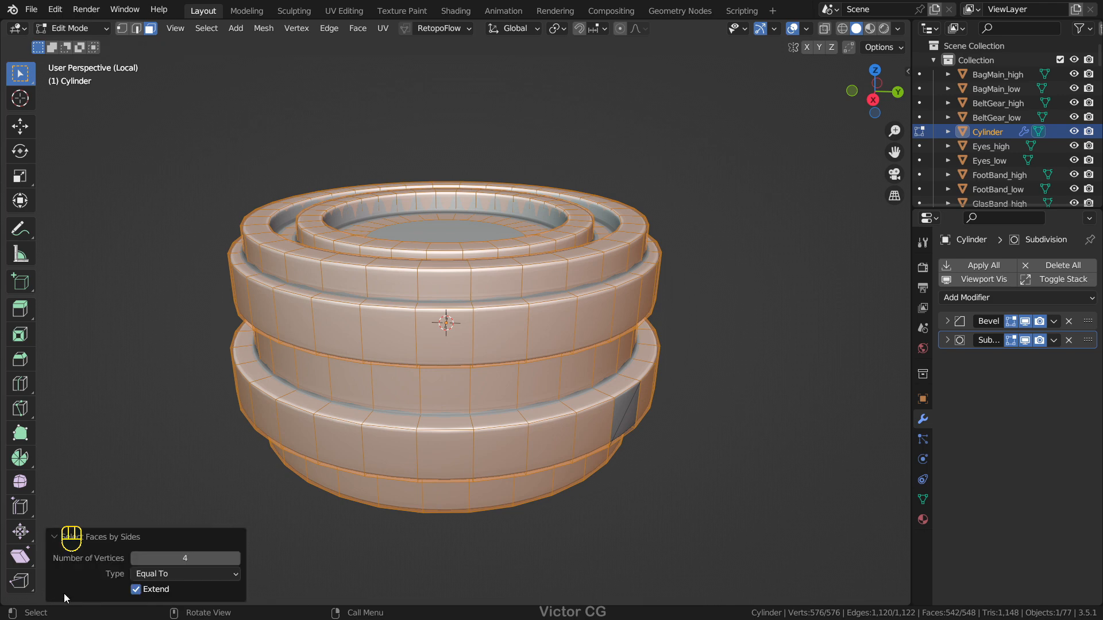
Step: Set the Faces by Sides selection to 3 vertices so only the triangles are selected
middle_drag(580, 374, 518, 391)
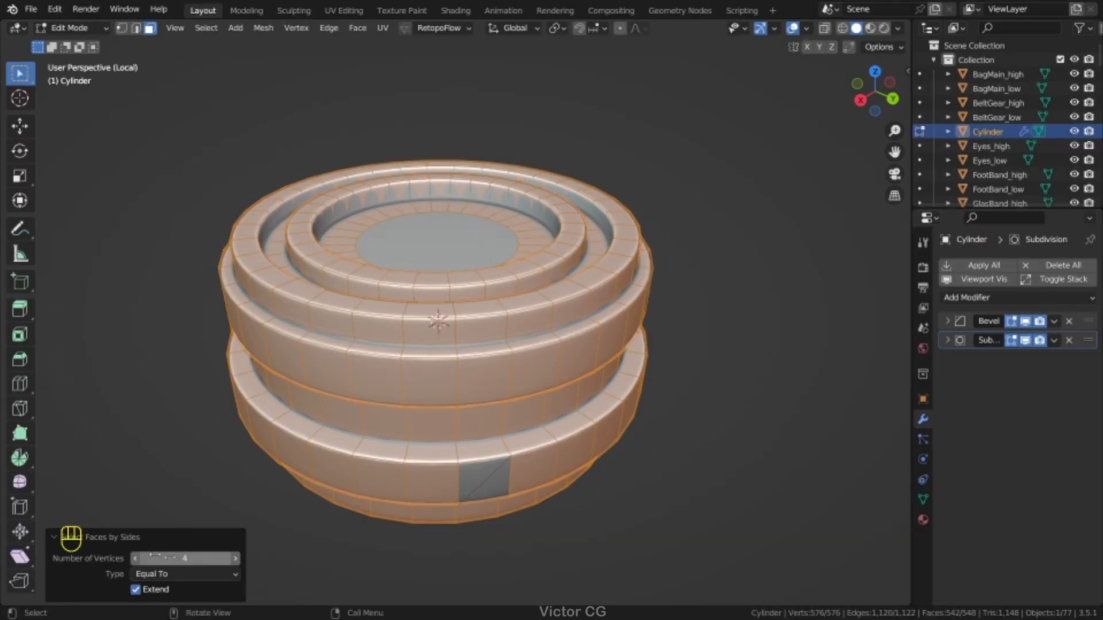
click(135, 558)
mouse_move(554, 435)
middle_down()
mouse_move(476, 398)
mouse_move(463, 428)
mouse_move(569, 424)
middle_up()
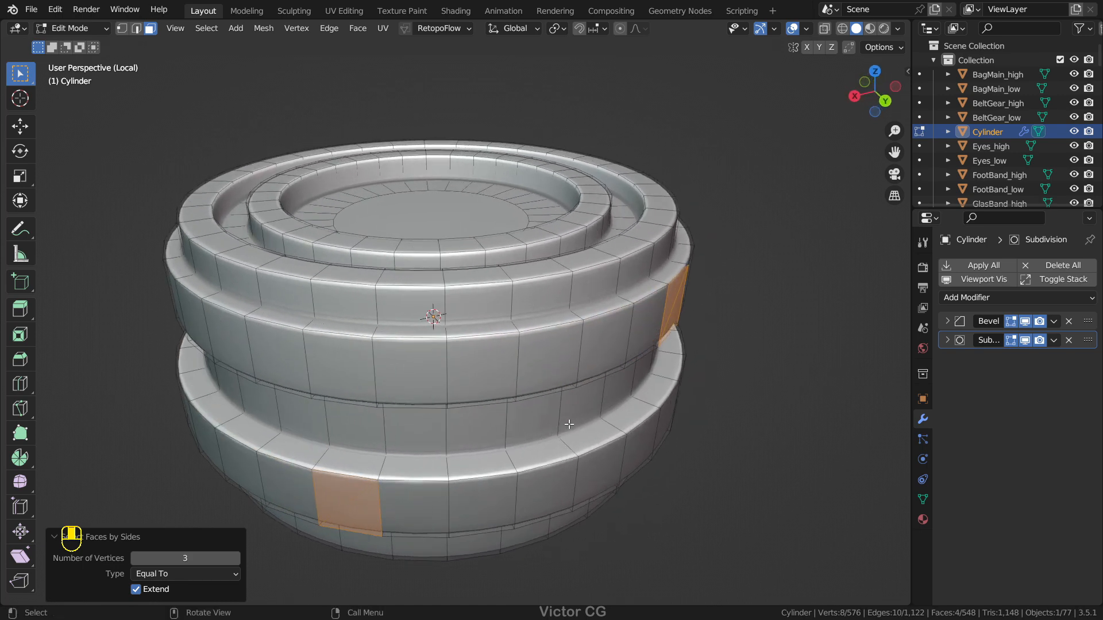
Step: Raise the Faces by Sides vertex number to 32 to select the cylinder's large circular n-gons
click(236, 563)
click(236, 560)
click(237, 560)
click(237, 560)
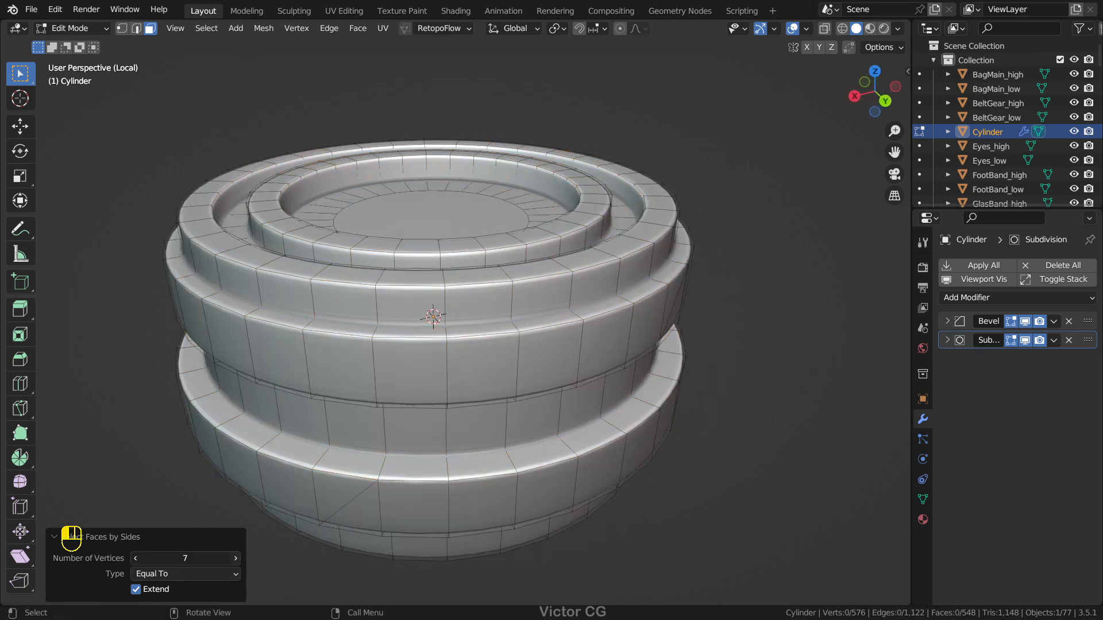
click(238, 559)
click(238, 560)
click(238, 559)
click(238, 559)
click(238, 560)
click(237, 560)
click(238, 559)
click(238, 559)
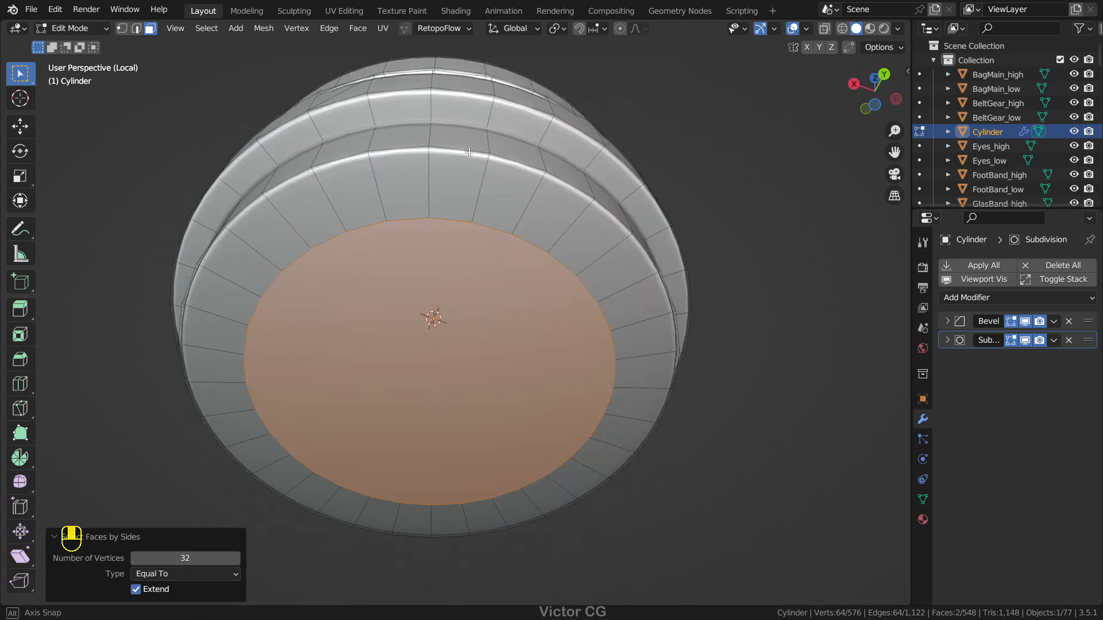
key(Return)
Step: Select the whole cylinder mesh, convert its triangles to quads, and deselect everything
scroll(534, 392, down, 4)
middle_drag(534, 392, 516, 327)
scroll(692, 310, up, 2)
click(691, 310)
middle_drag(692, 310, 620, 305)
scroll(645, 300, up, 1)
scroll(619, 305, up, 1)
key(a)
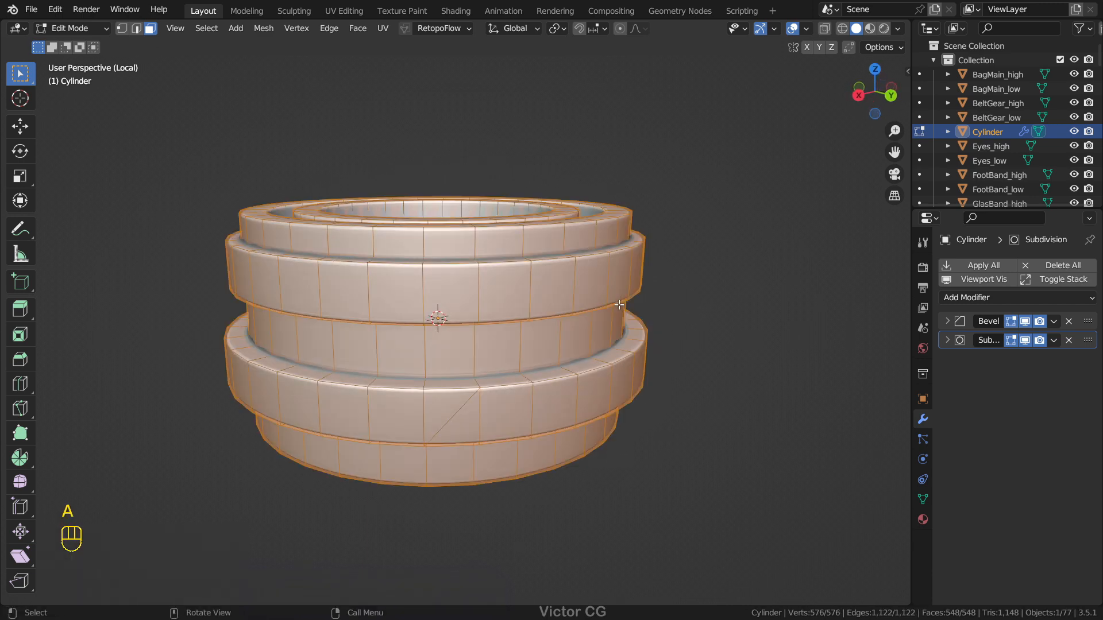
key(ctrl+f)
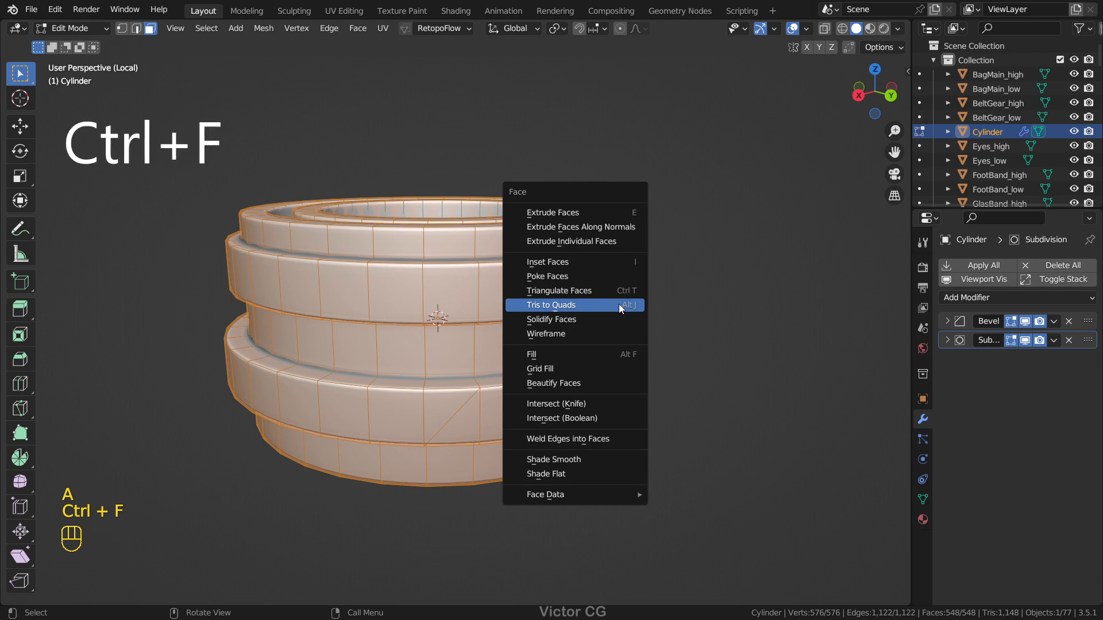
click(618, 304)
key(alt+a)
middle_drag(684, 310, 680, 240)
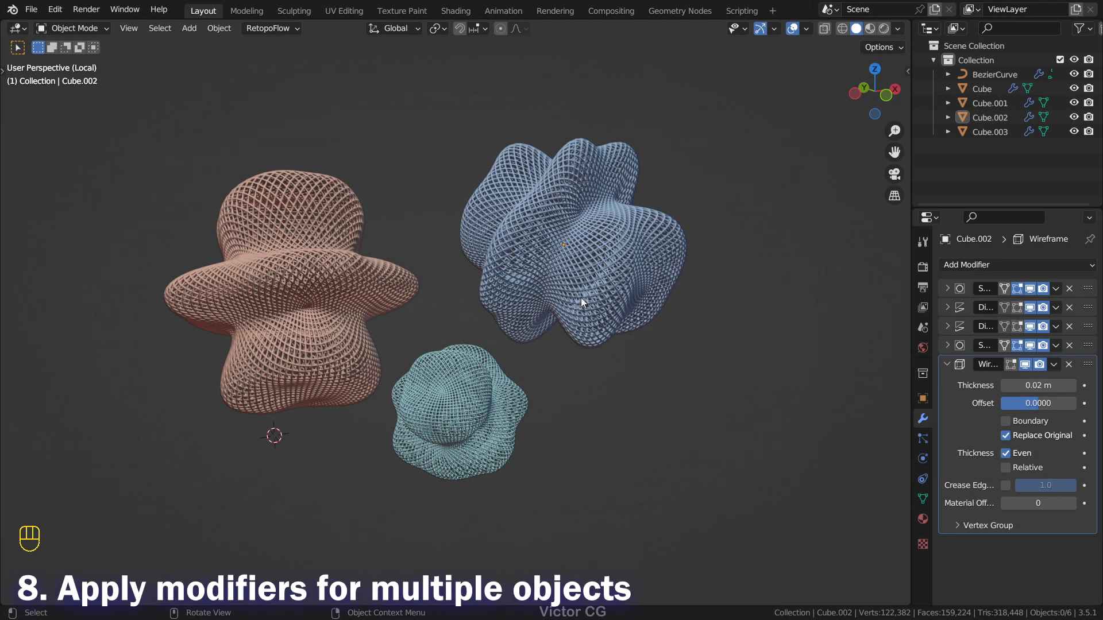
Step: Select the blue mesh object and try applying its first modifiers one by one
click(580, 297)
click(946, 289)
key(ctrl+z)
key(ctrl+z)
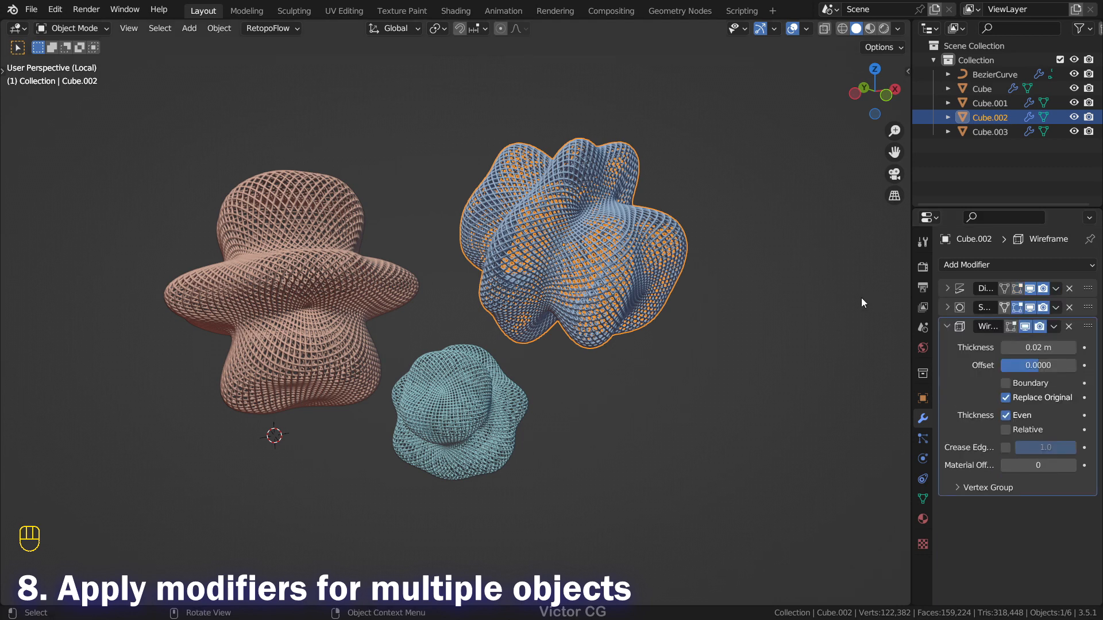
Step: Select the blue, teal and pink objects together and convert them to mesh to apply all their modifiers
drag(791, 467, 181, 172)
click(449, 396)
click(332, 305)
drag(775, 444, 221, 205)
right_click(435, 209)
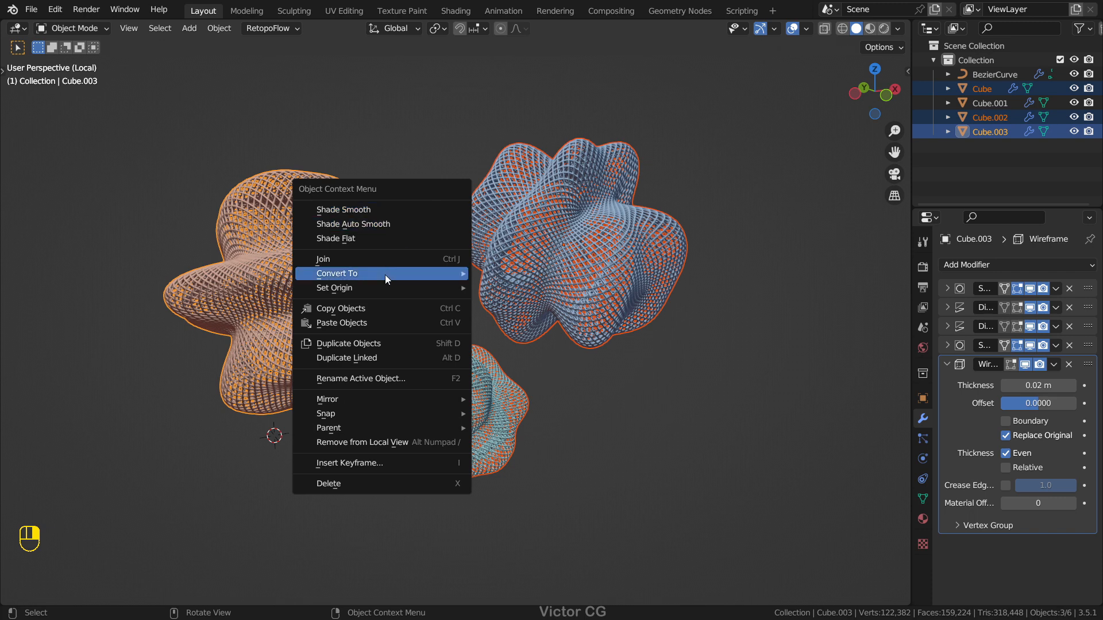
mouse_move(421, 273)
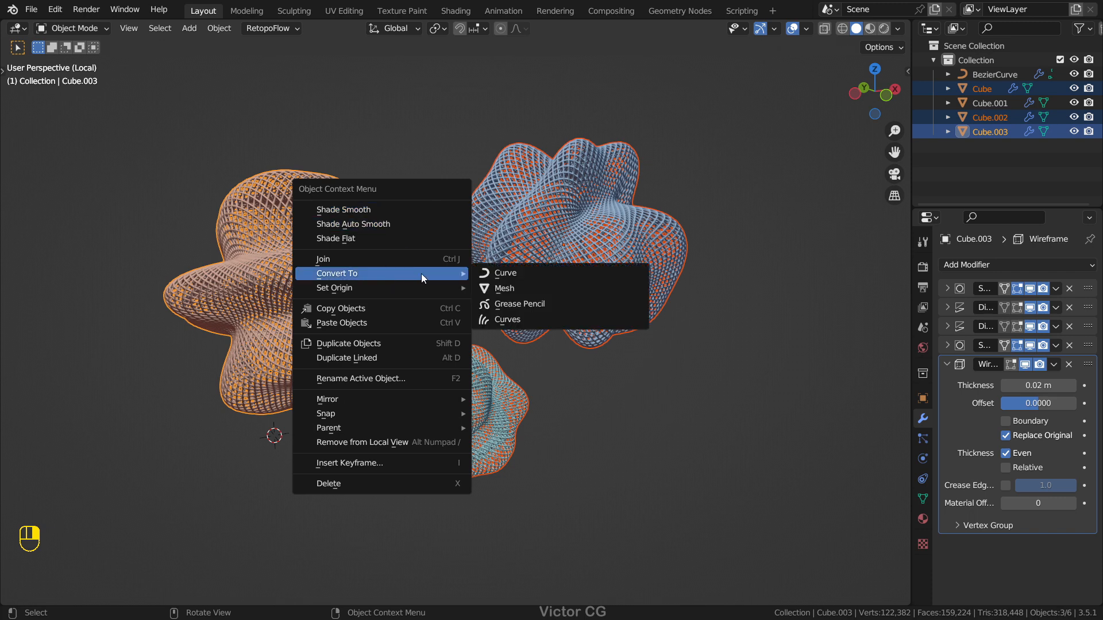
click(512, 287)
Step: Check the modifier stacks of the converted objects and examine the pink object's real geometry in Edit Mode
click(562, 266)
click(475, 377)
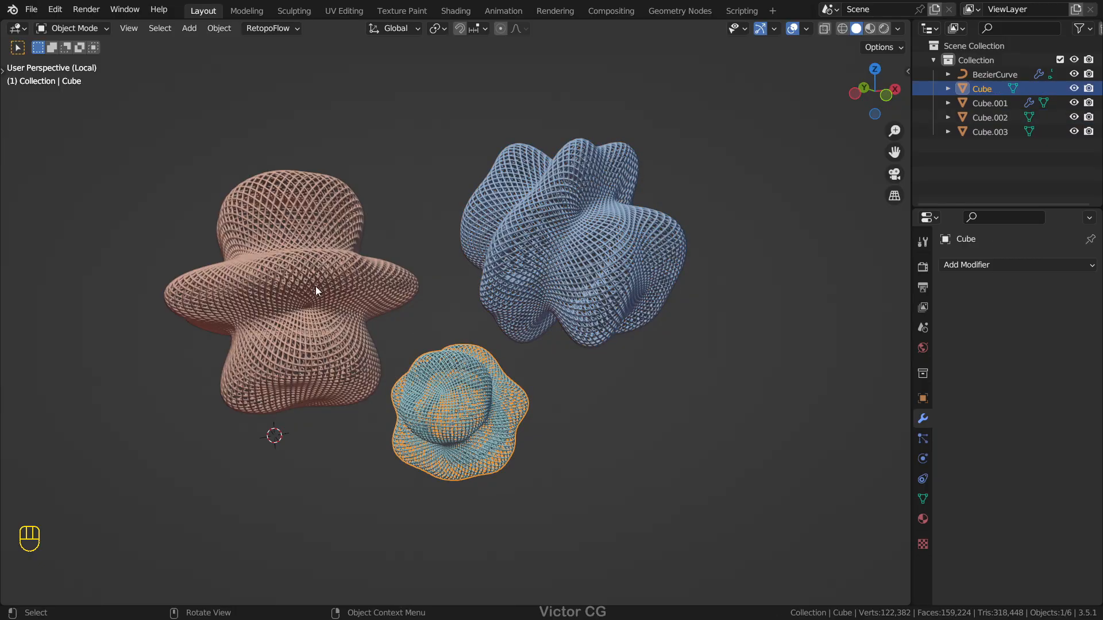
click(315, 288)
key(Tab)
scroll(424, 263, up, 4)
middle_drag(423, 264, 517, 313)
key(Tab)
scroll(632, 328, down, 5)
click(650, 330)
middle_drag(650, 329, 584, 312)
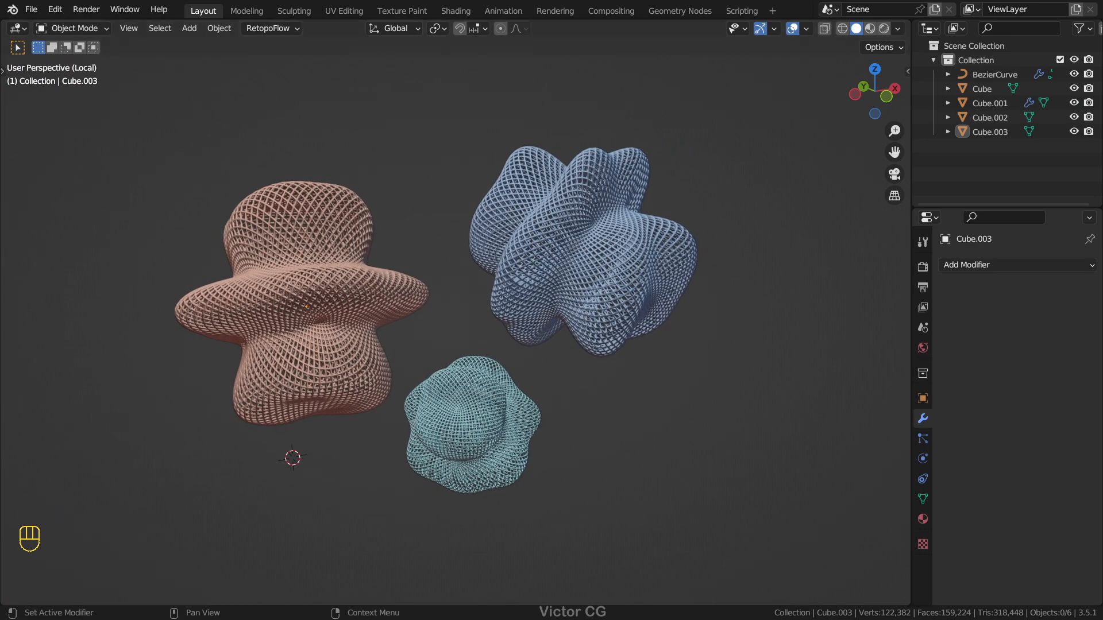
key(ctrl+z)
key(ctrl+z)
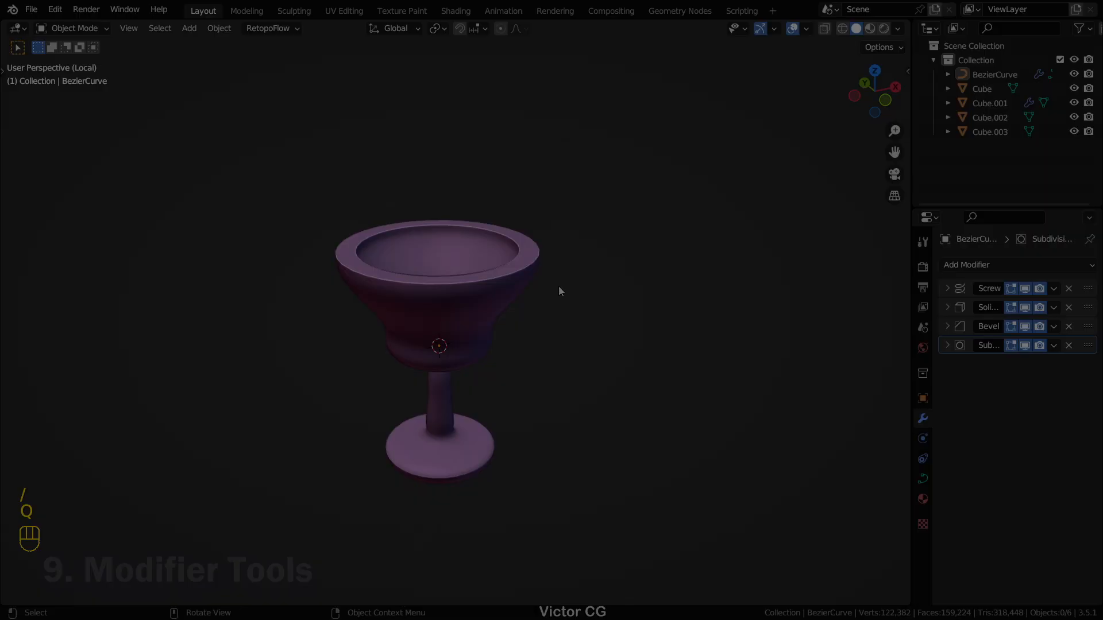
scroll(558, 286, up, 1)
middle_drag(558, 286, 541, 249)
scroll(546, 268, down, 1)
scroll(413, 230, up, 1)
middle_drag(410, 228, 459, 237)
scroll(603, 282, up, 1)
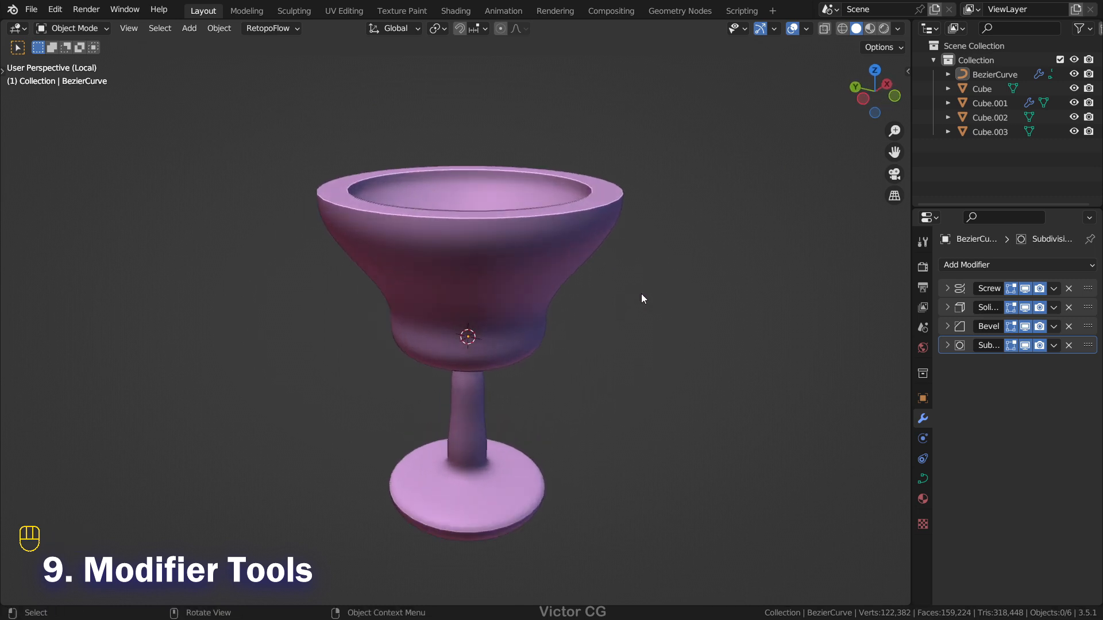
Step: Enable the Interface: Modifier Tools add-on in the preferences and select the goblet
click(55, 9)
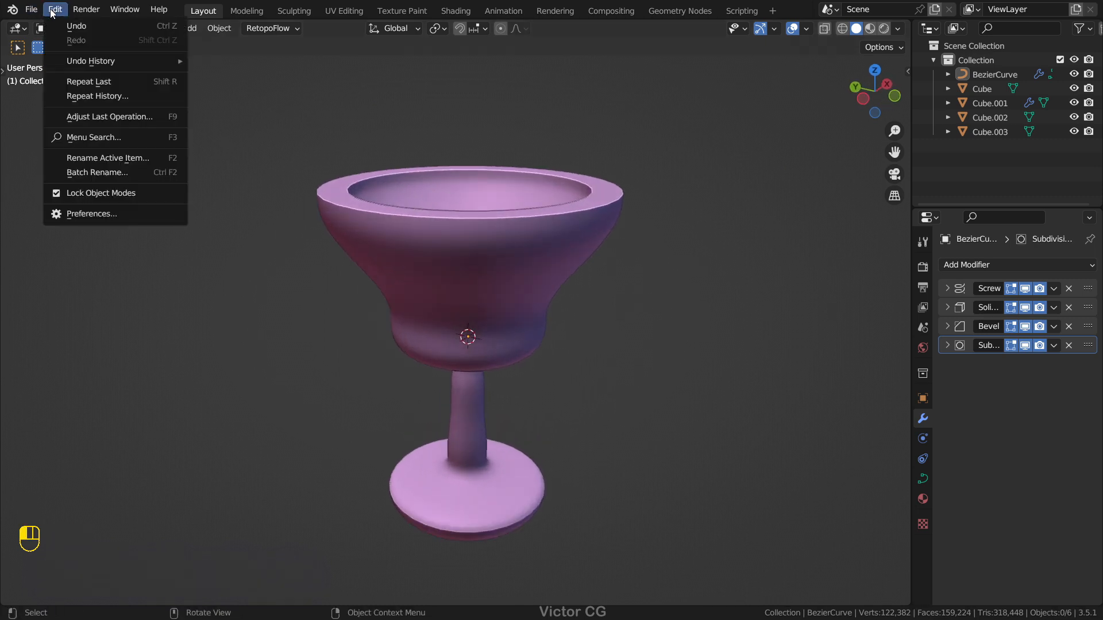
click(91, 211)
click(404, 54)
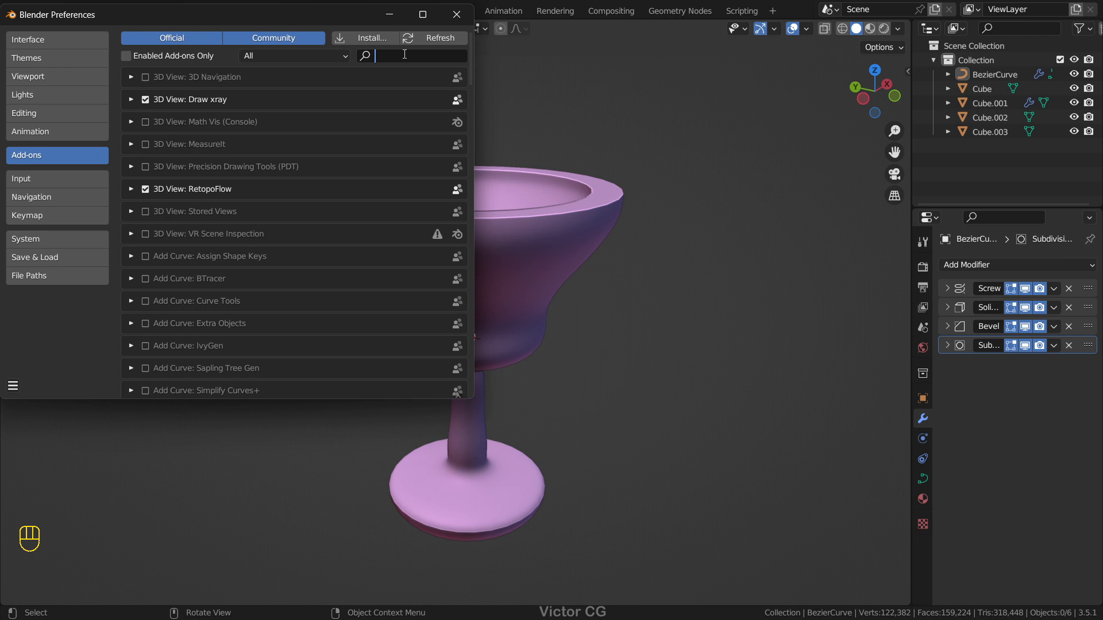
text(mod)
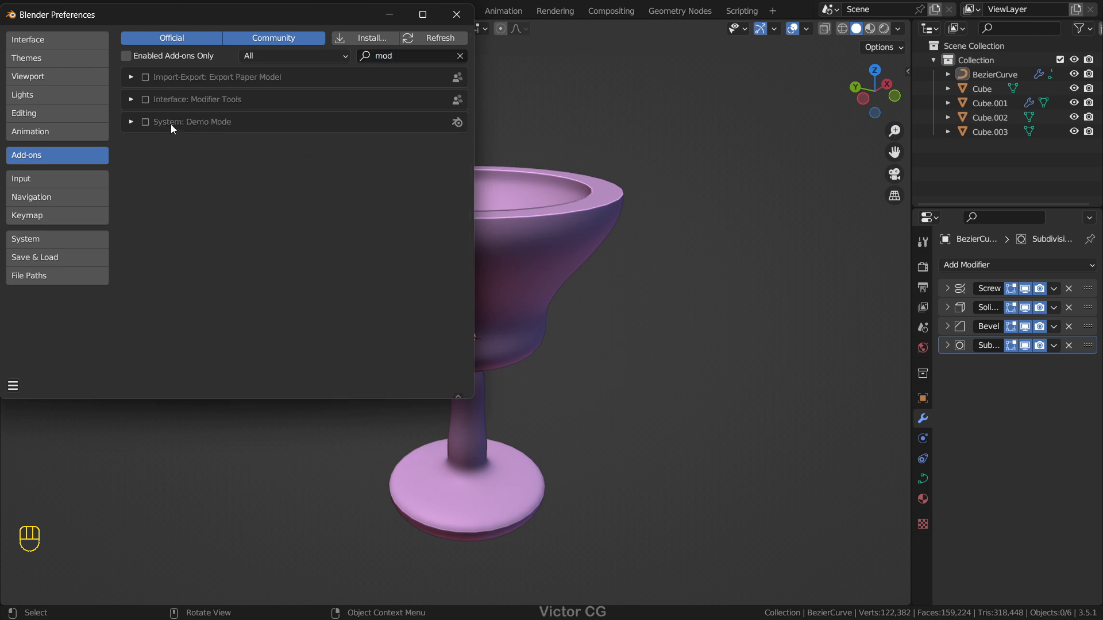
click(149, 98)
click(458, 16)
click(532, 276)
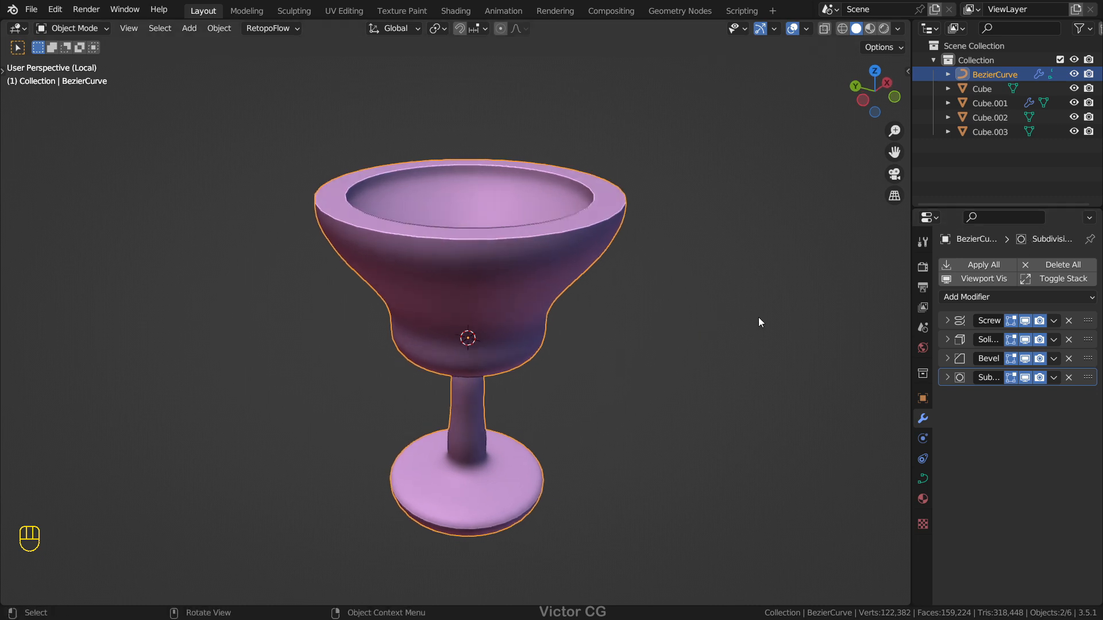
Step: Toggle the viewport visibility of all the goblet's modifiers off and on, and delete its whole modifier stack
click(957, 281)
click(968, 282)
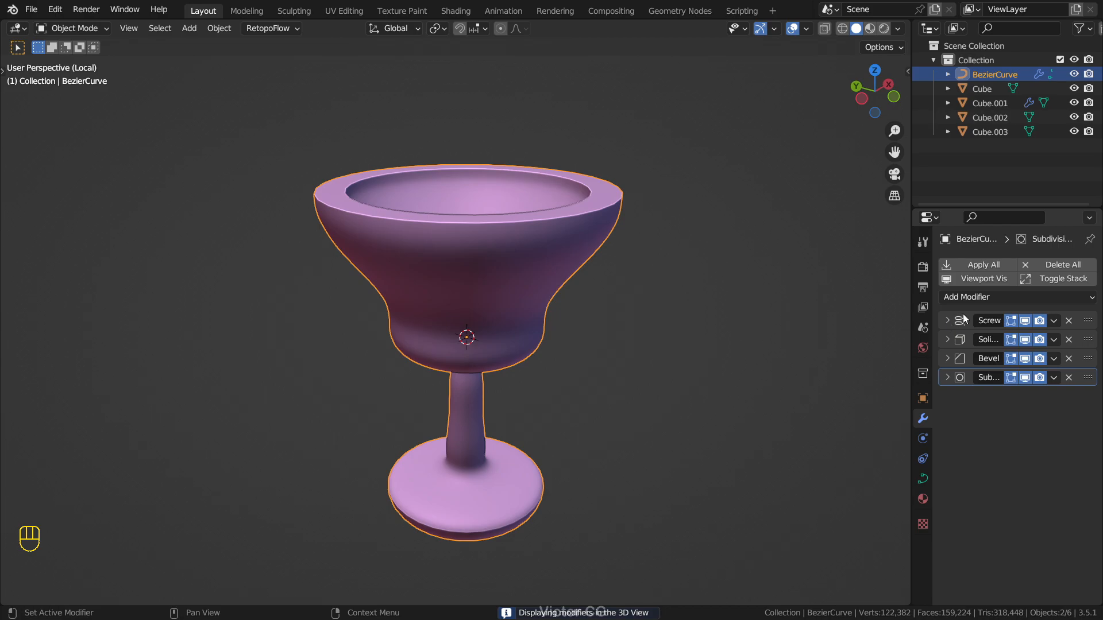
click(1056, 267)
click(1056, 264)
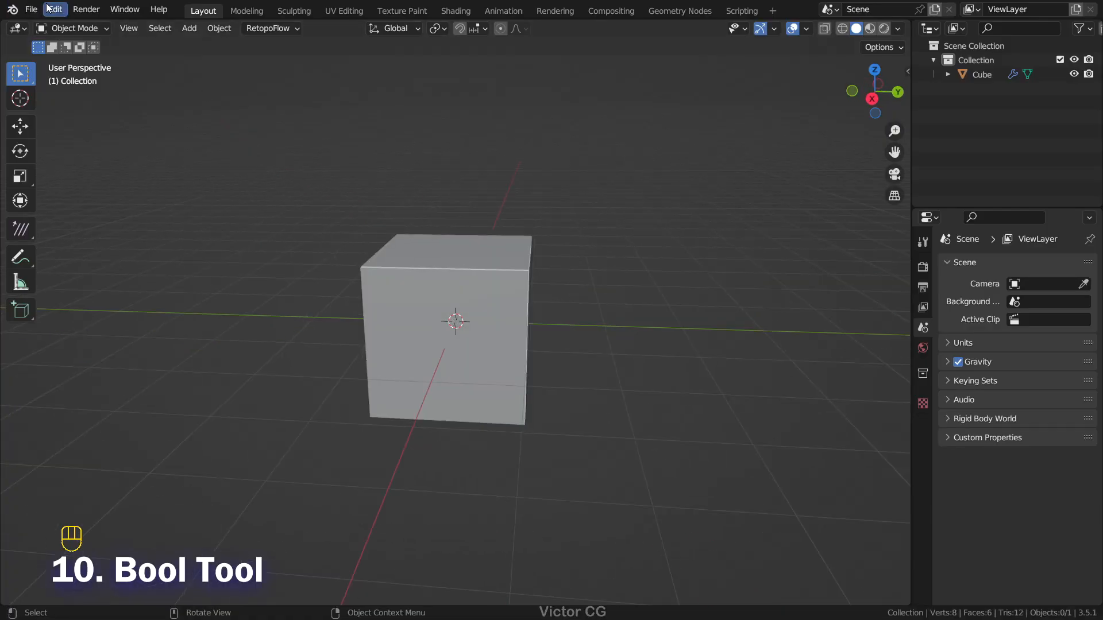
Step: Enable the Object: Bool Tool add-on in the preferences
click(49, 9)
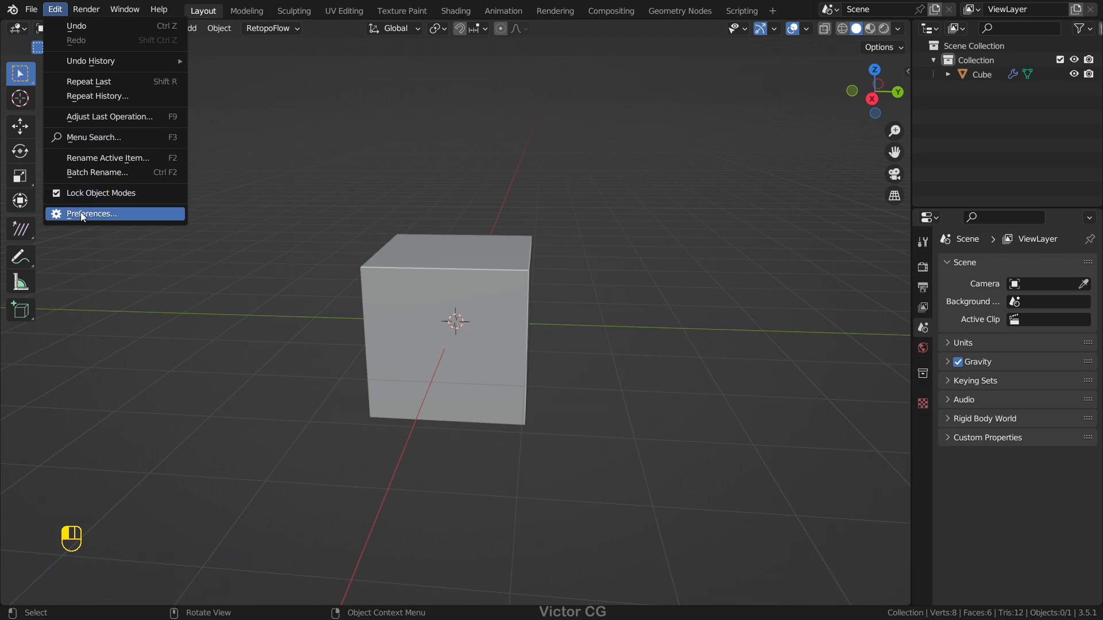
click(81, 214)
click(44, 162)
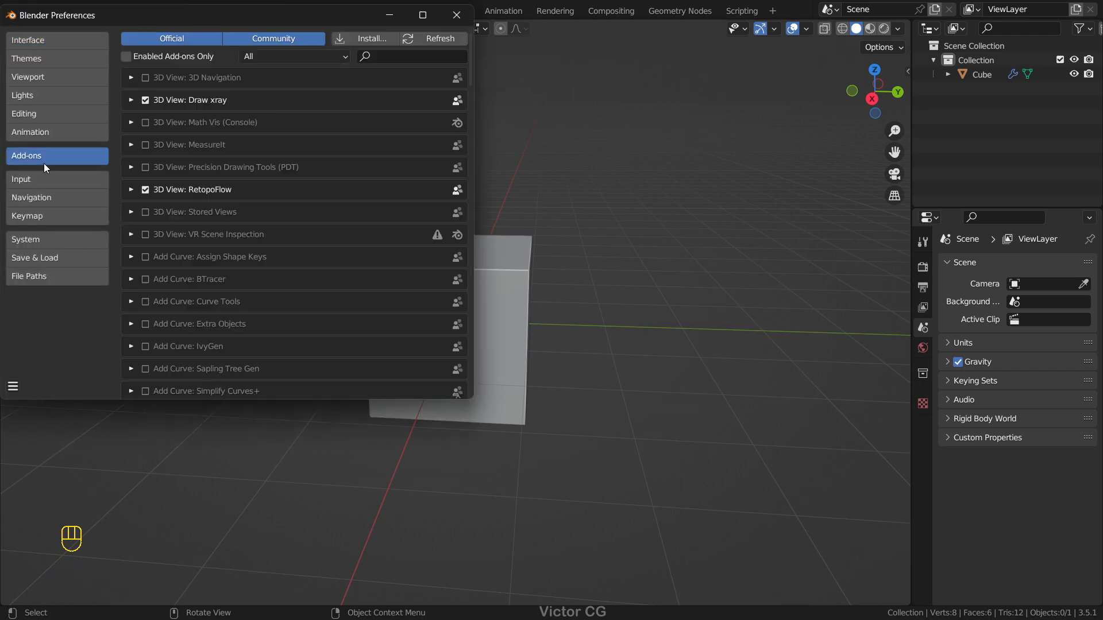
text(boo)
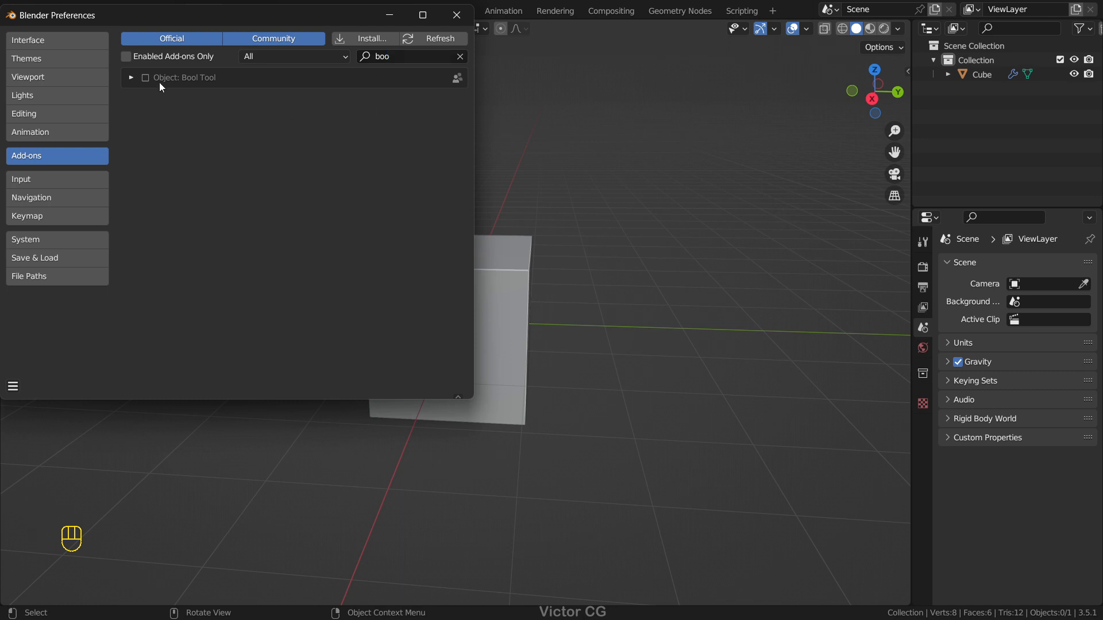
click(150, 78)
click(458, 17)
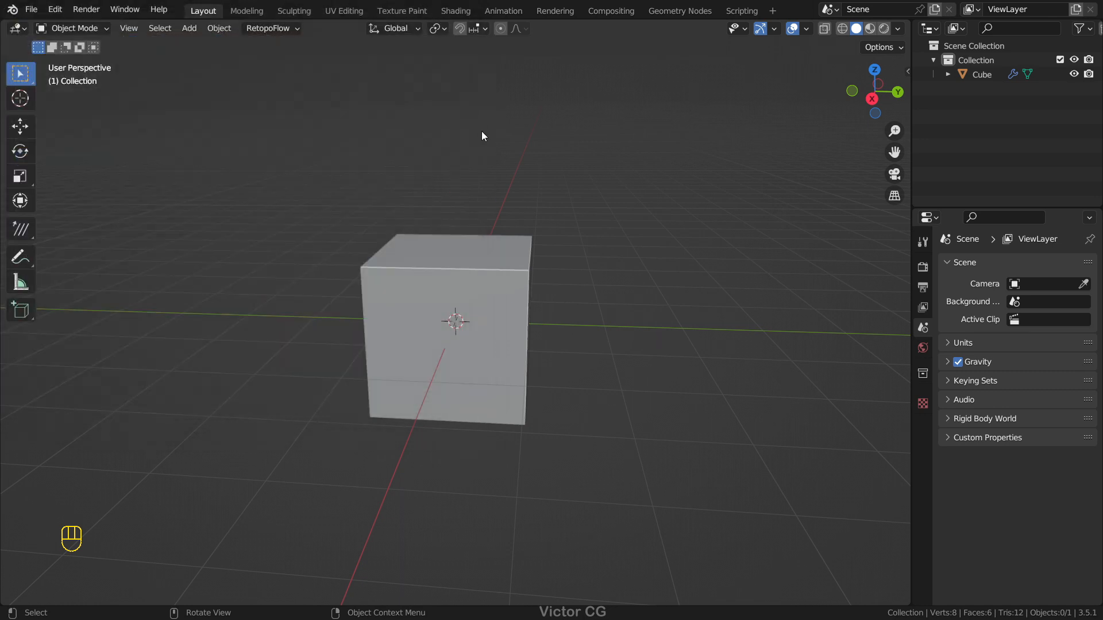
Step: Add a second cube, scale it to about 0.68, and place it overlapping the first cube's upper corner
middle_drag(477, 123, 576, 140)
key(shift+a)
mouse_move(643, 170)
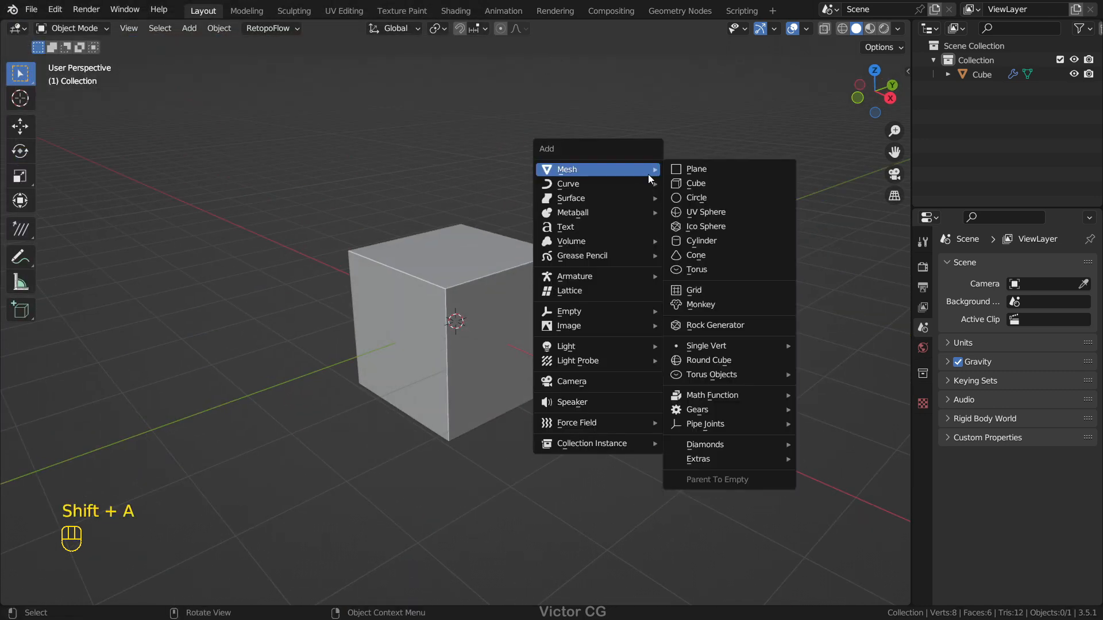
click(718, 183)
key(g)
click(680, 224)
key(s)
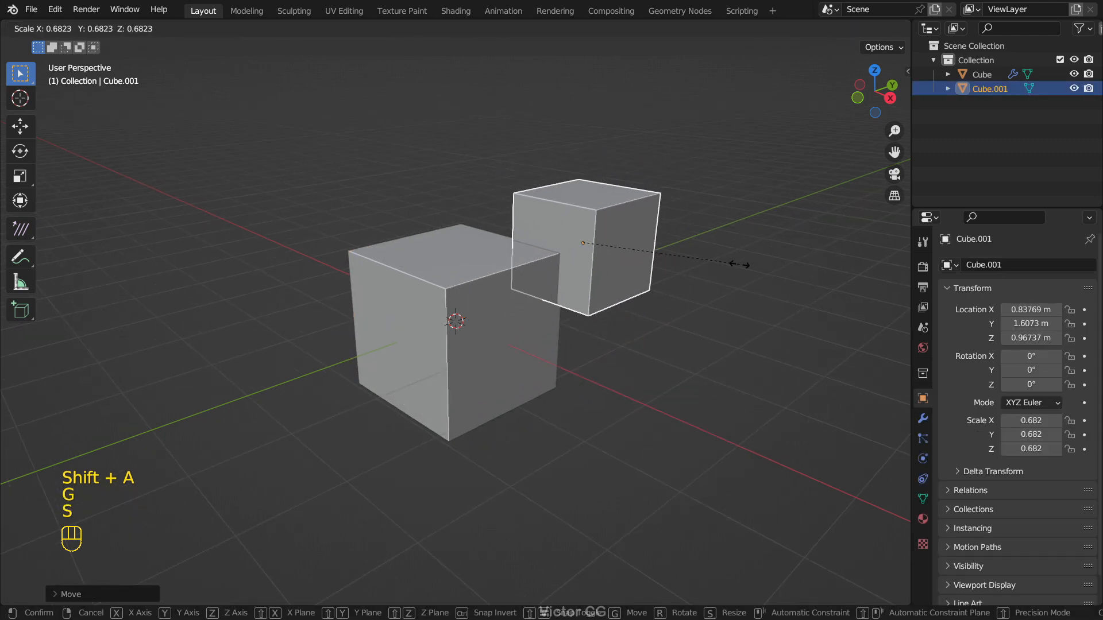
click(738, 265)
key(g)
click(556, 272)
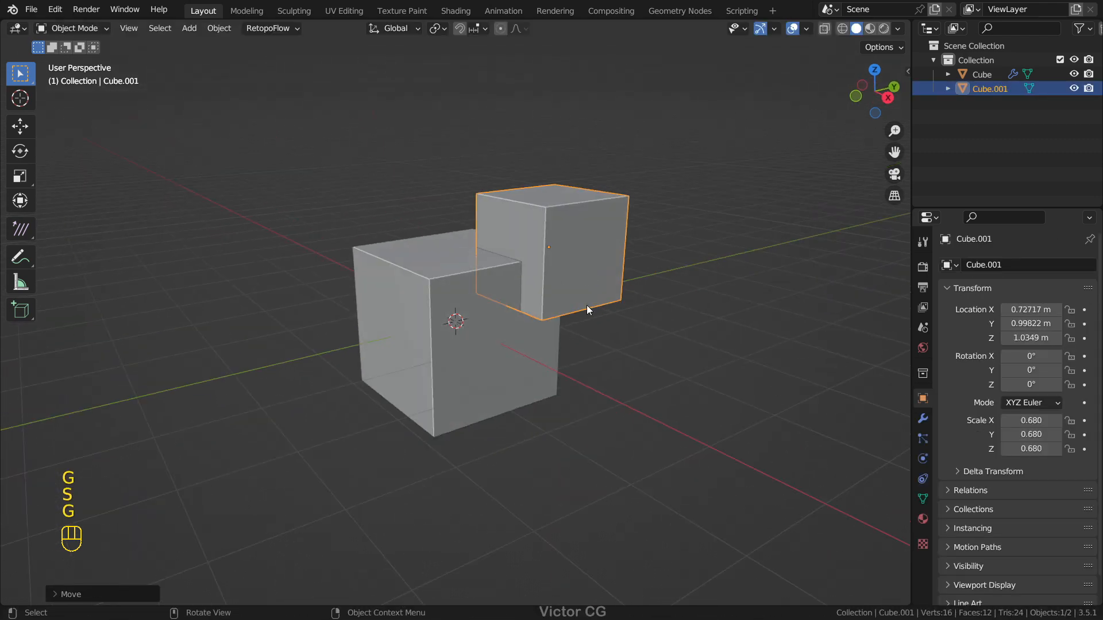
Step: Subtract the small cube from the large cube with a Bool Tool Difference operation
click(587, 307)
click(571, 249)
shift+click(457, 274)
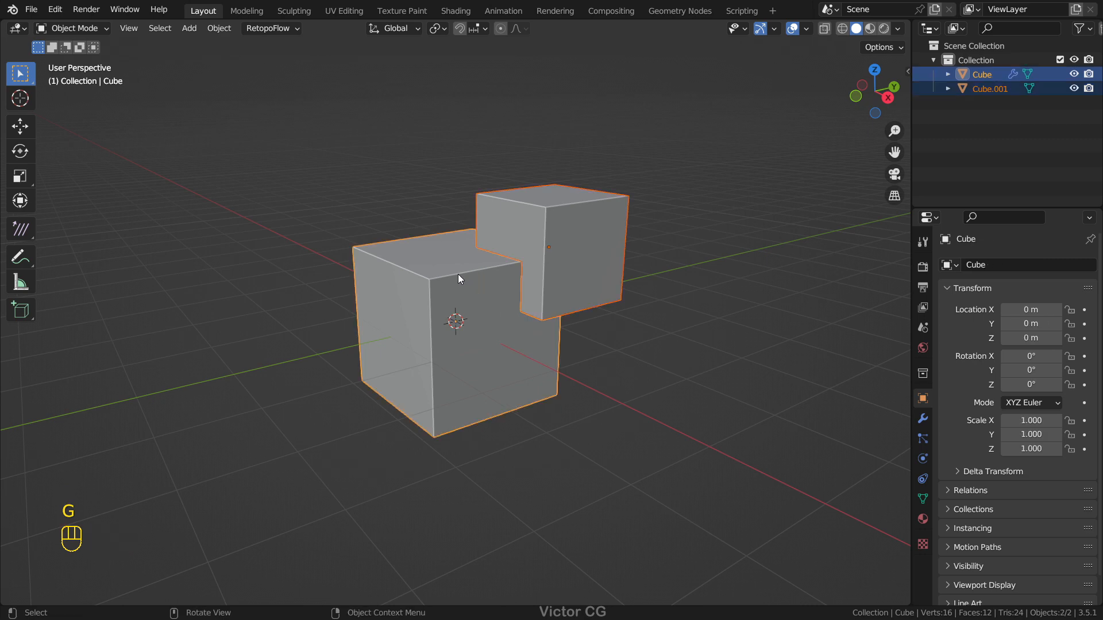
key(ctrl+KP_Subtract)
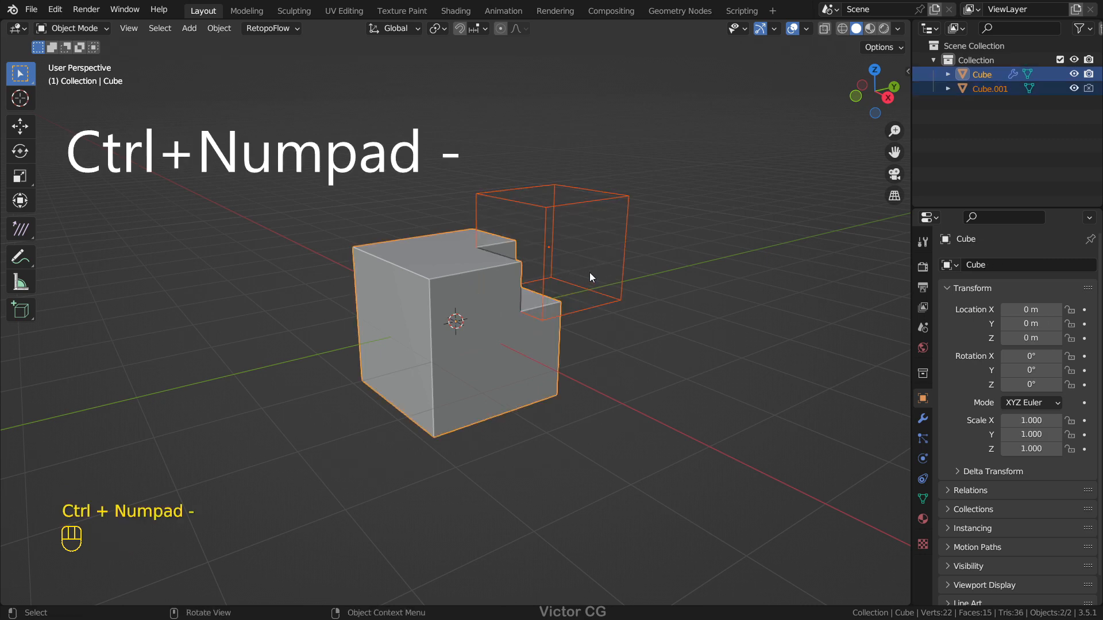
Step: Reposition the cutter cube over the large cube's corner and scale it to about 0.825
click(623, 295)
middle_drag(635, 306, 612, 339)
key(g)
click(587, 323)
key(s)
click(663, 353)
key(g)
click(670, 329)
Step: Duplicate the cutter cube and place the copy on the opposite side of the large cube
middle_drag(530, 300, 552, 305)
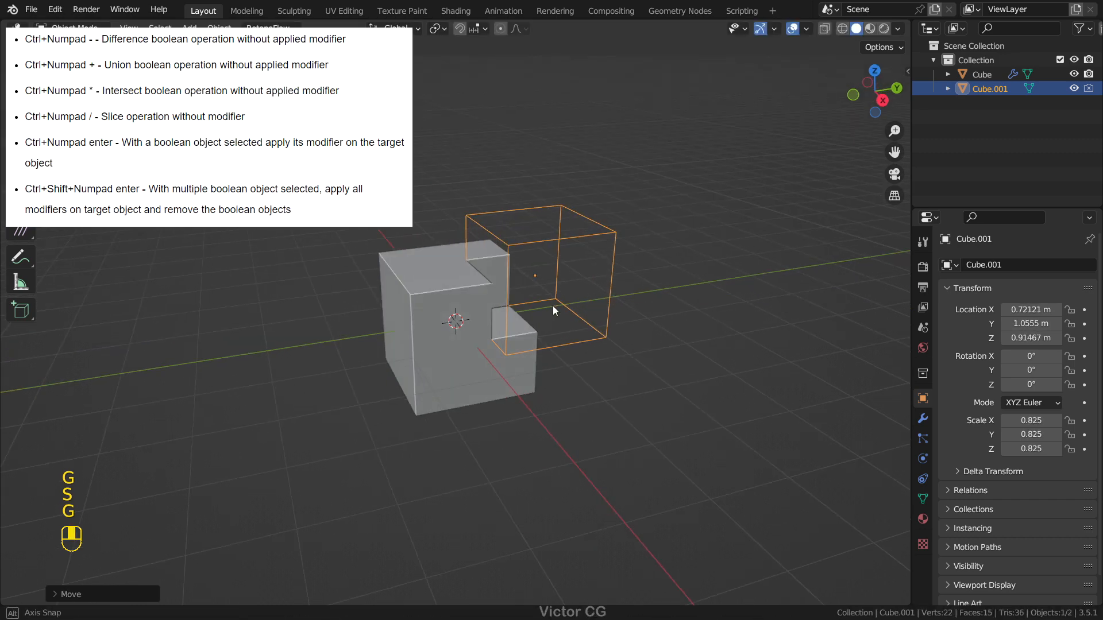
key(shift+d)
click(360, 260)
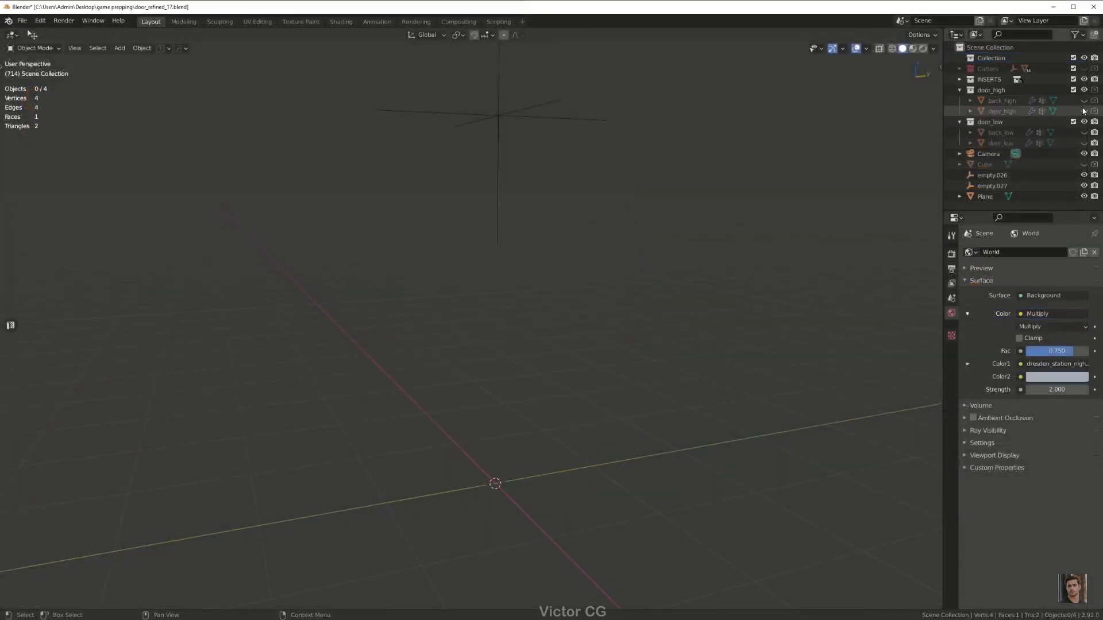
mouse_move(1083, 111)
mouse_down()
mouse_move(1084, 101)
mouse_move(1084, 132)
mouse_up()
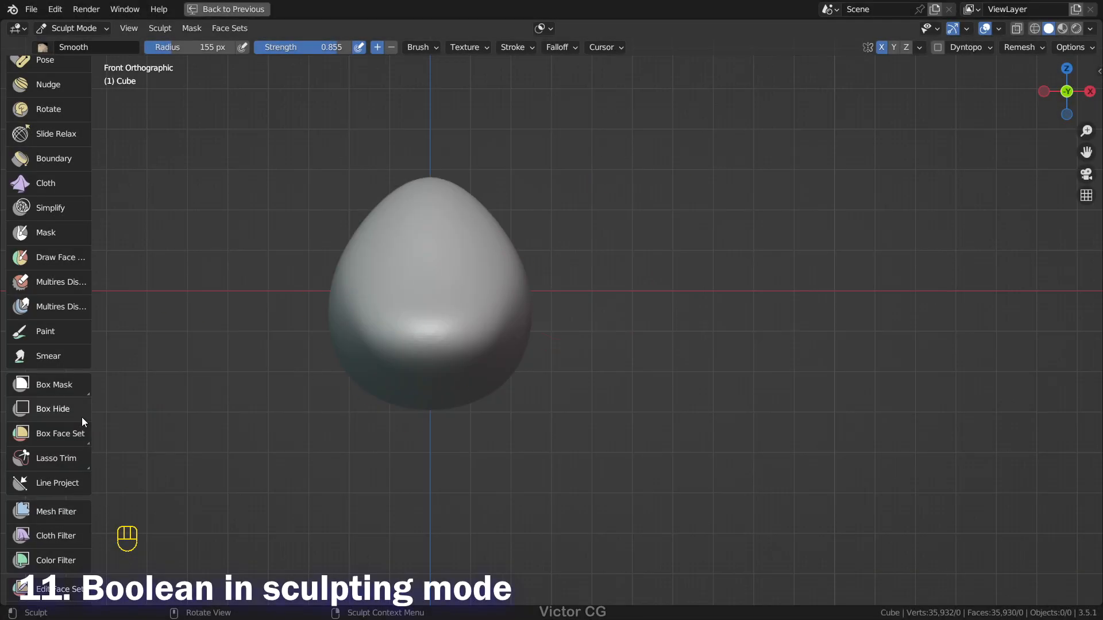
click(64, 458)
click(60, 510)
scroll(63, 426, up, 16)
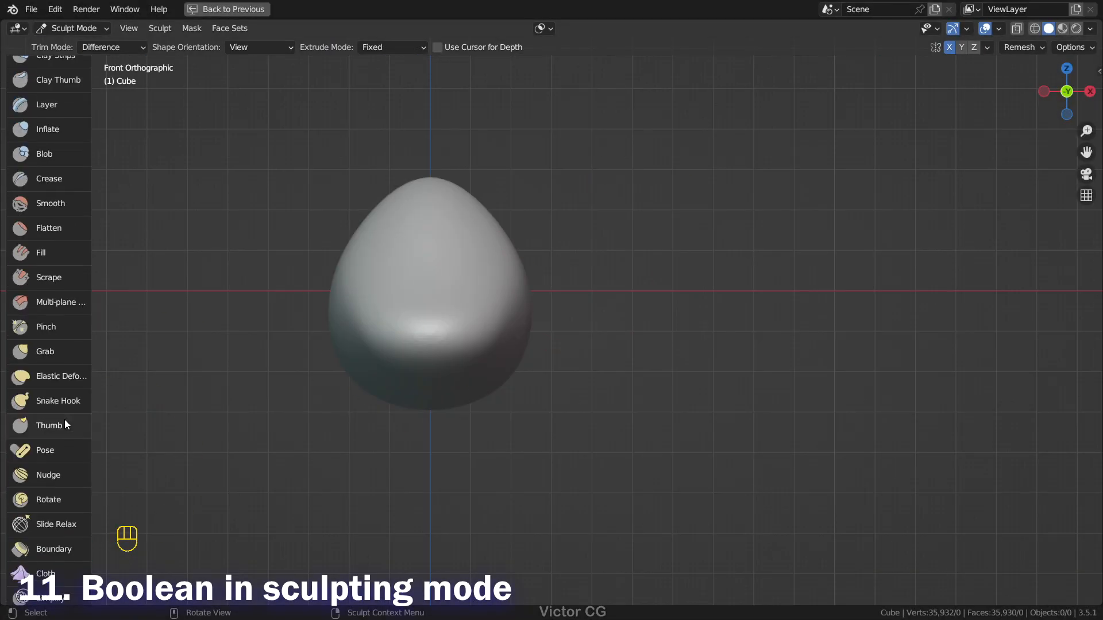
key(x)
scroll(763, 300, up, 1)
scroll(764, 301, down, 3)
Step: Hide the viewport grid in the overlay settings and return to the front view
middle_drag(763, 301, 714, 264)
key(KP_1)
click(998, 29)
click(909, 121)
middle_drag(637, 230, 665, 302)
key(KP_1)
Step: Cut off the top of the egg shape with Box Trim in the front view
scroll(660, 288, up, 2)
scroll(46, 425, down, 18)
scroll(46, 423, down, 2)
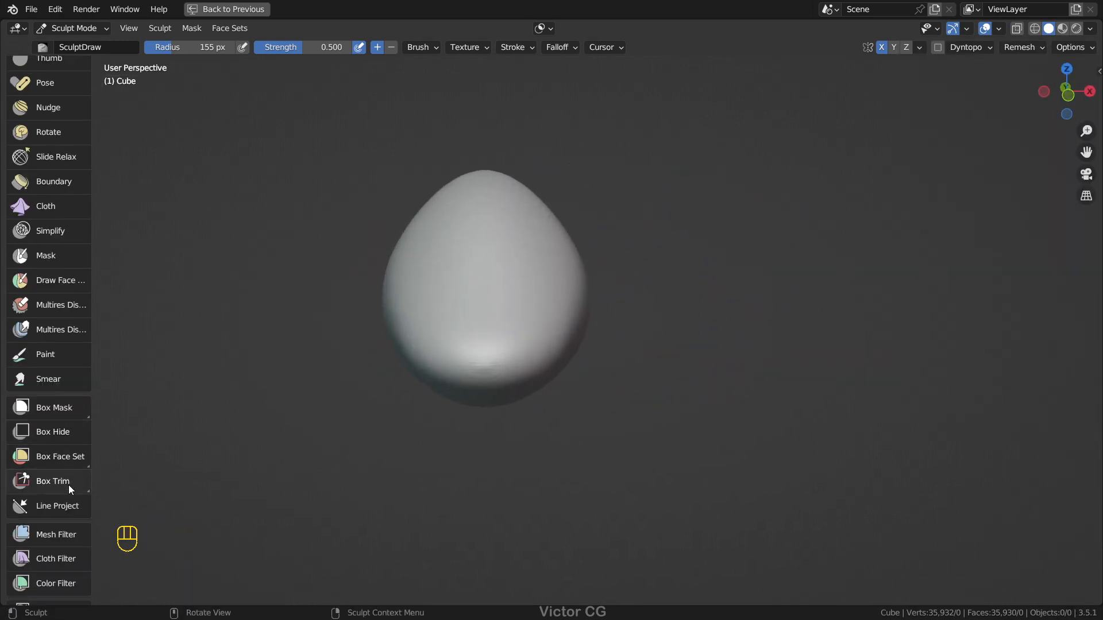
click(67, 483)
middle_drag(564, 364, 536, 288)
key(KP_1)
drag(269, 147, 775, 245)
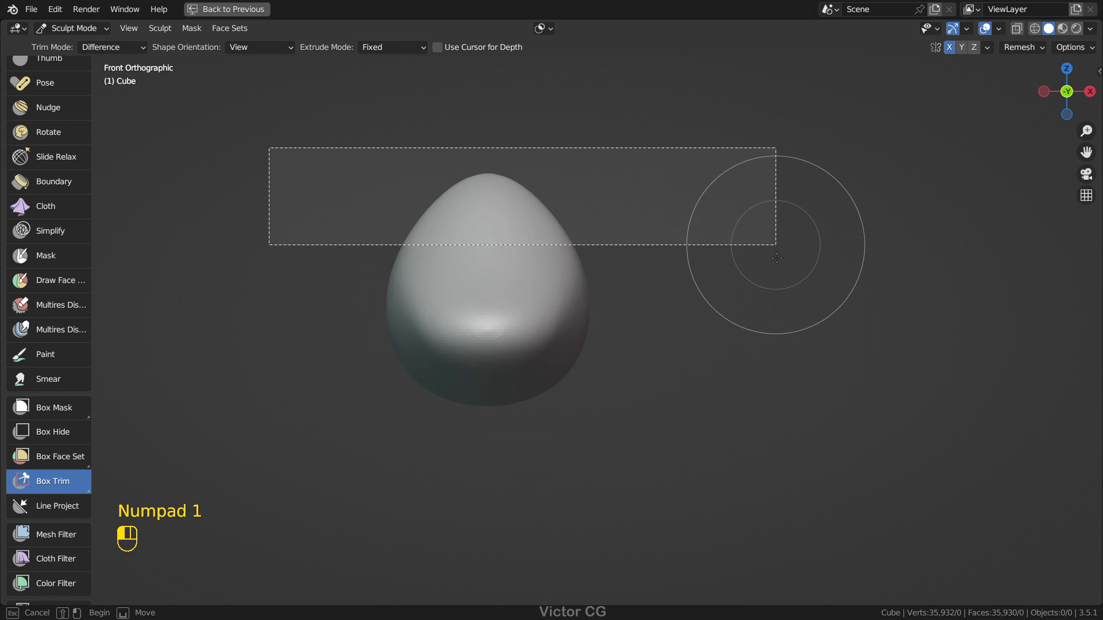
Step: Cut off the shape's back side with Box Trim in the right view
middle_drag(723, 388, 670, 363)
key(KP_3)
drag(777, 452, 668, 241)
drag(642, 410, 662, 241)
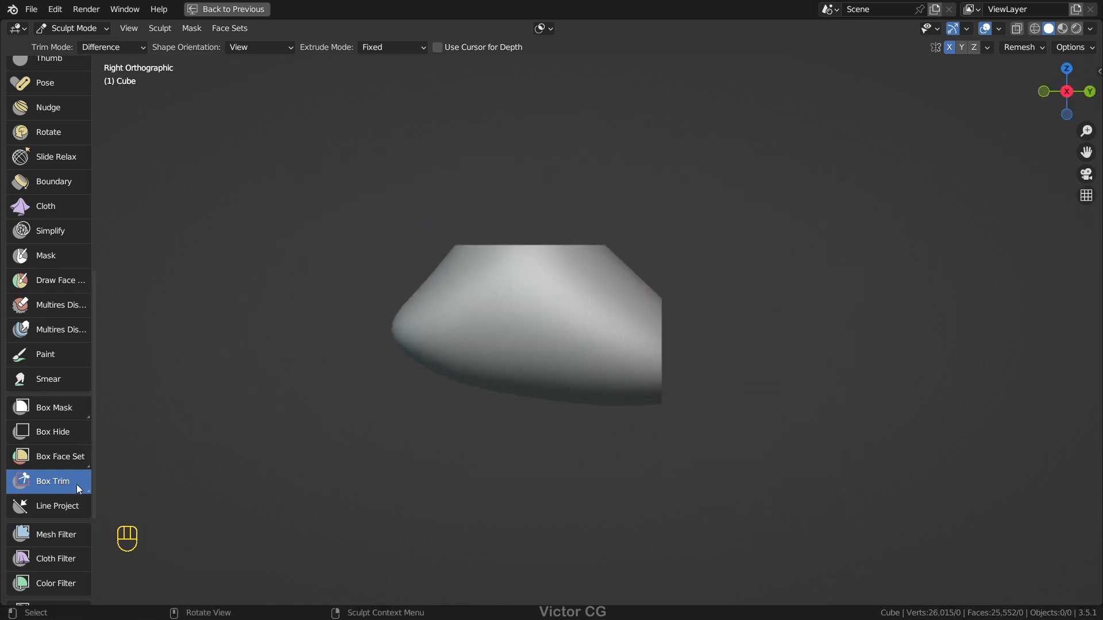
Step: Cut away the shape's front in the right view and its side edge in the front view with freehand Lasso Trim
mouse_move(411, 240)
mouse_down()
mouse_move(284, 367)
mouse_move(566, 505)
mouse_up()
middle_drag(565, 505, 561, 463)
key(KP_1)
drag(672, 379, 729, 305)
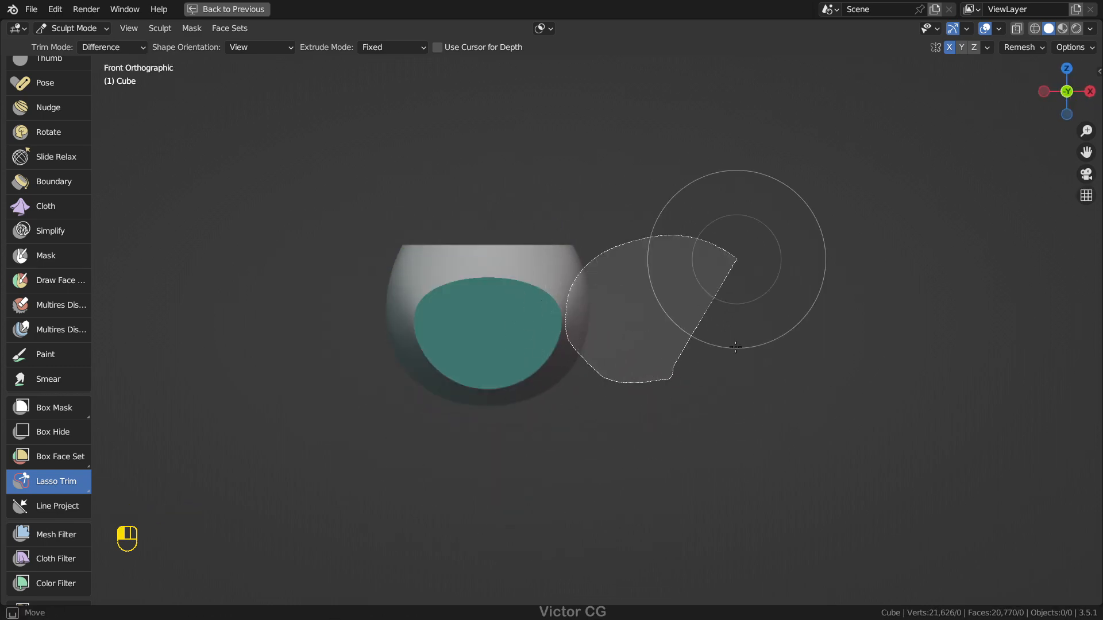
drag(735, 347, 712, 367)
middle_drag(712, 367, 529, 418)
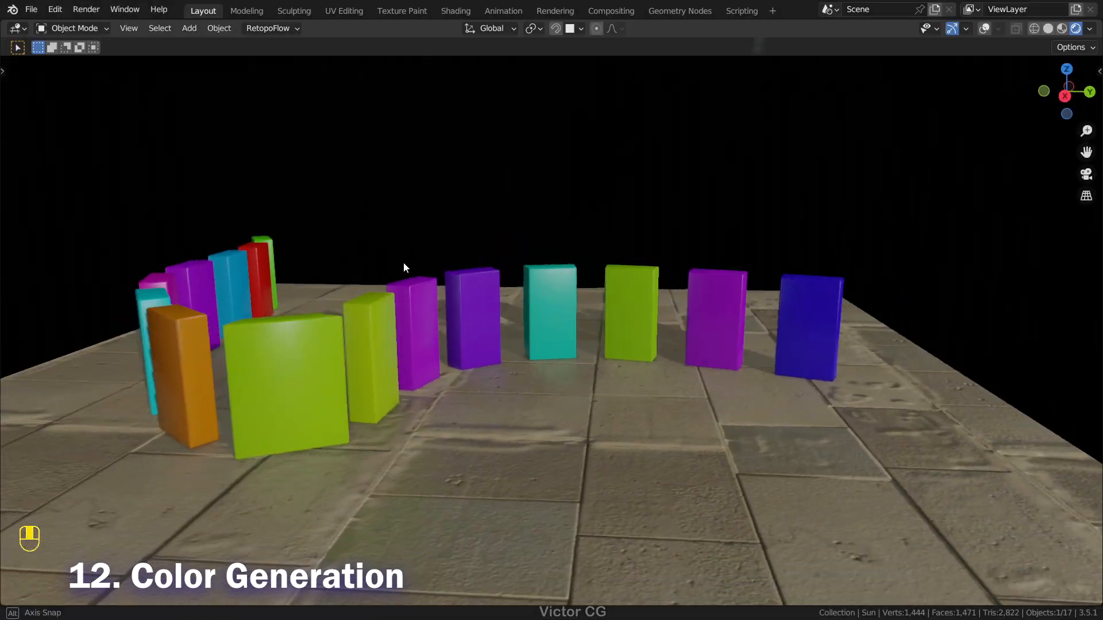
middle_drag(403, 262, 277, 270)
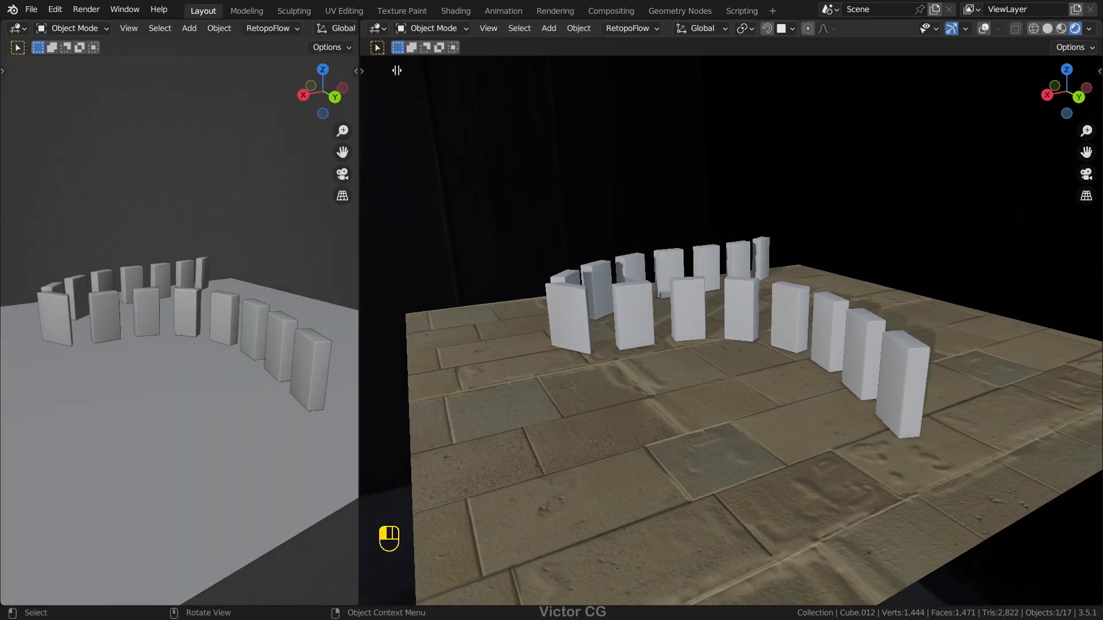
Step: Open a Shader Editor beside the 3D viewport and add an Object Info node to the dominoes' material
drag(396, 70, 425, 71)
click(18, 28)
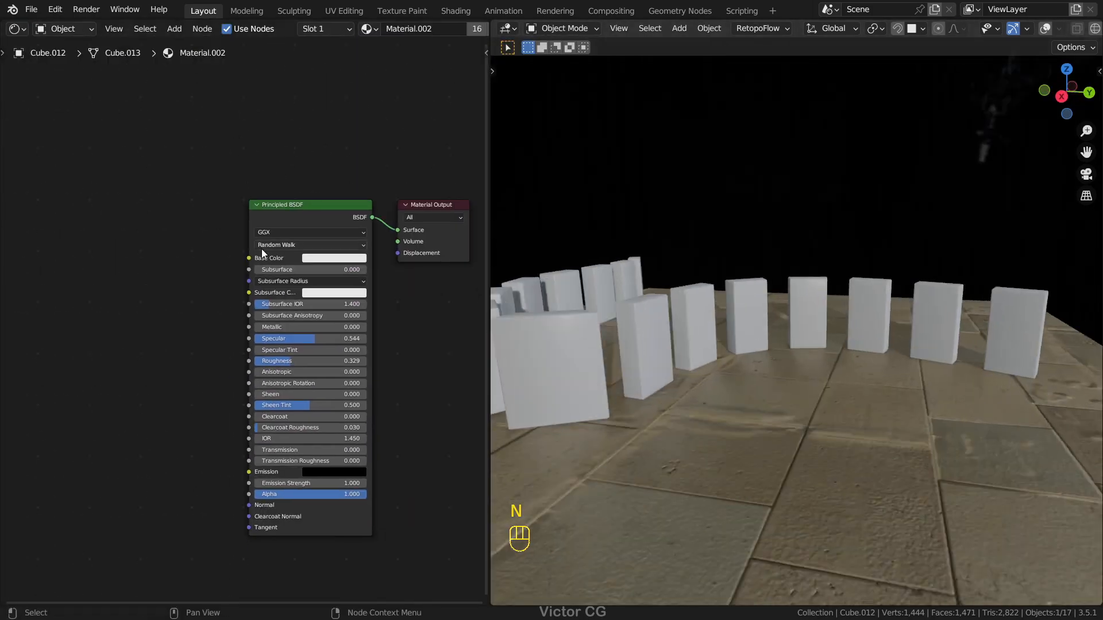
key(shift+a)
click(203, 231)
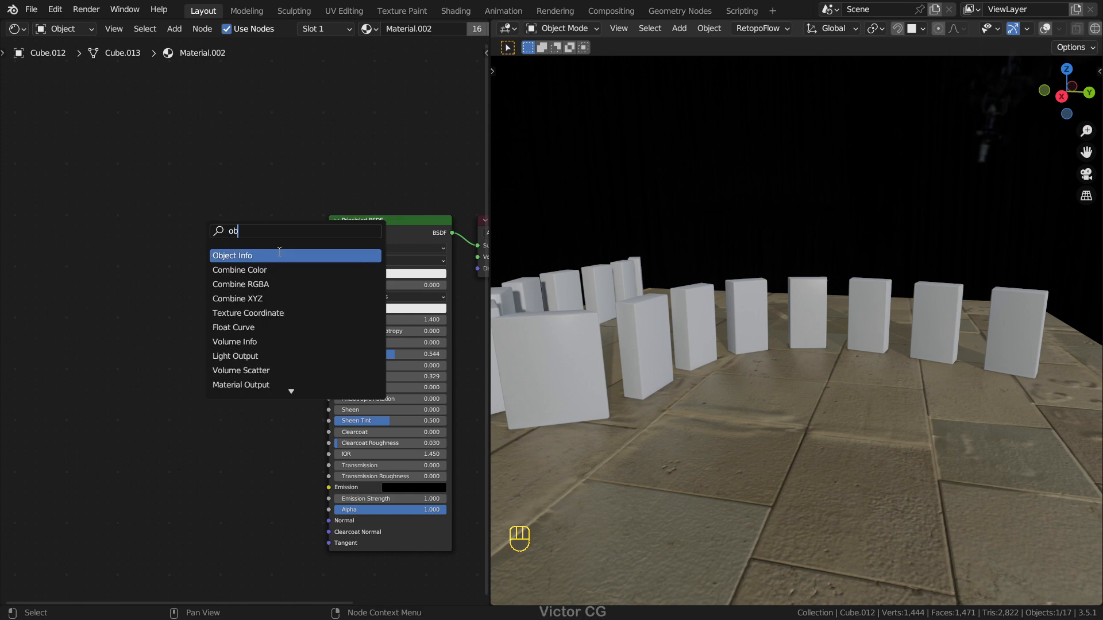
click(287, 254)
click(125, 291)
Step: Add a ColorRamp node, linking Object Info's Random to its Fac and its Color to the Principled BSDF's Base Color
key(shift+a)
click(203, 270)
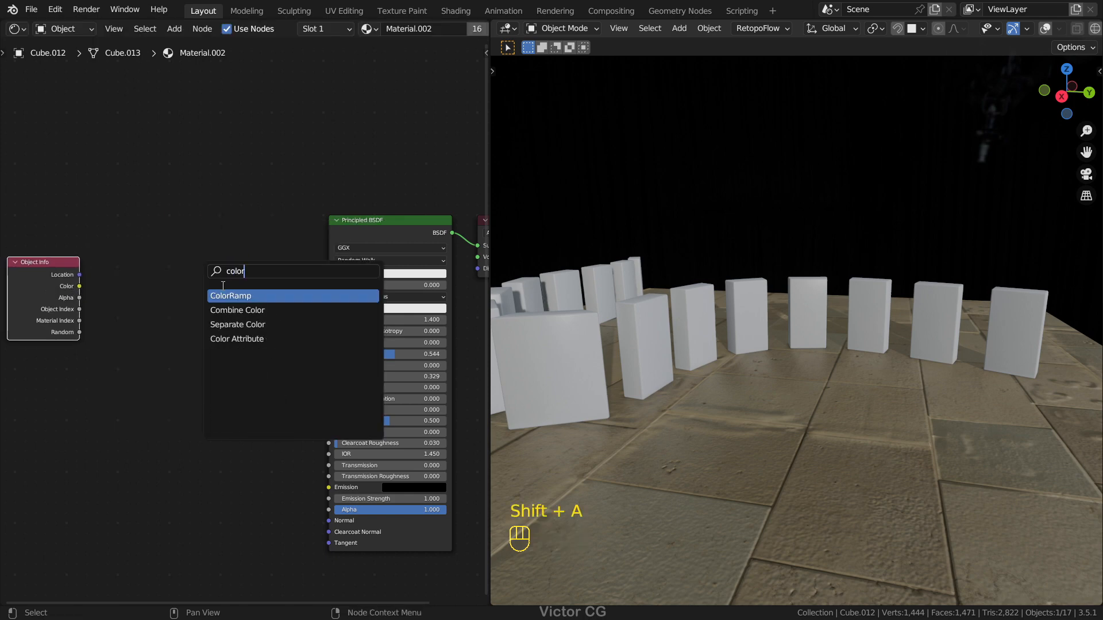
key(Return)
click(142, 282)
middle_drag(274, 316, 199, 326)
drag(173, 268, 258, 284)
Step: Set the ColorRamp's first stop to blue and its last stop to red
scroll(758, 324, down, 3)
middle_drag(770, 321, 715, 313)
scroll(715, 313, up, 2)
scroll(236, 330, up, 1)
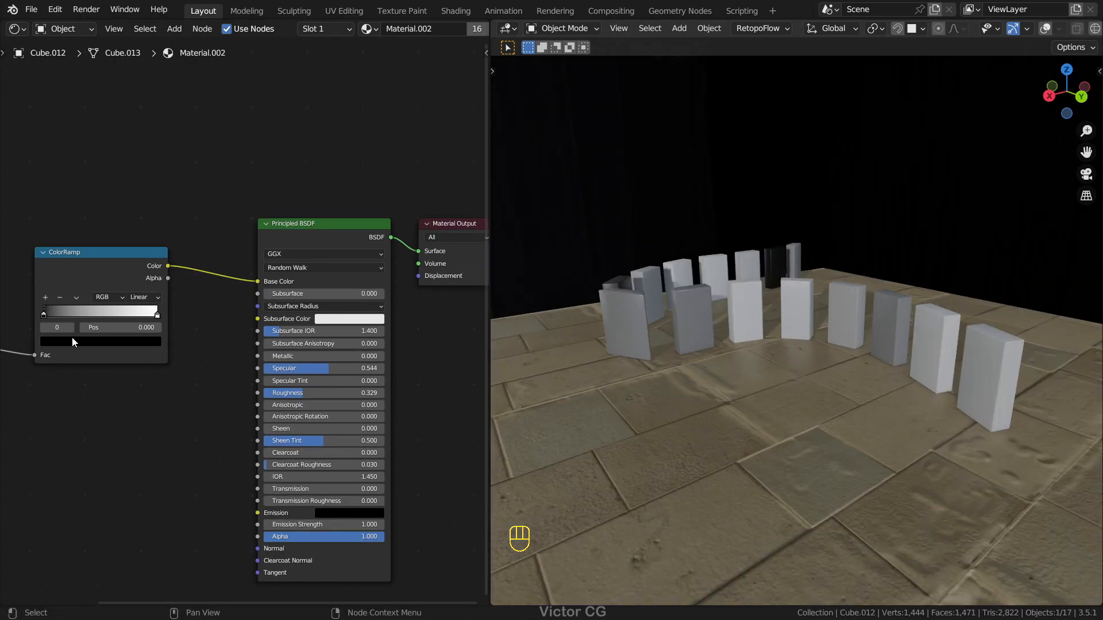
middle_drag(72, 338, 223, 319)
scroll(223, 319, up, 2)
click(231, 325)
drag(298, 230, 299, 144)
click(284, 161)
click(324, 292)
click(305, 323)
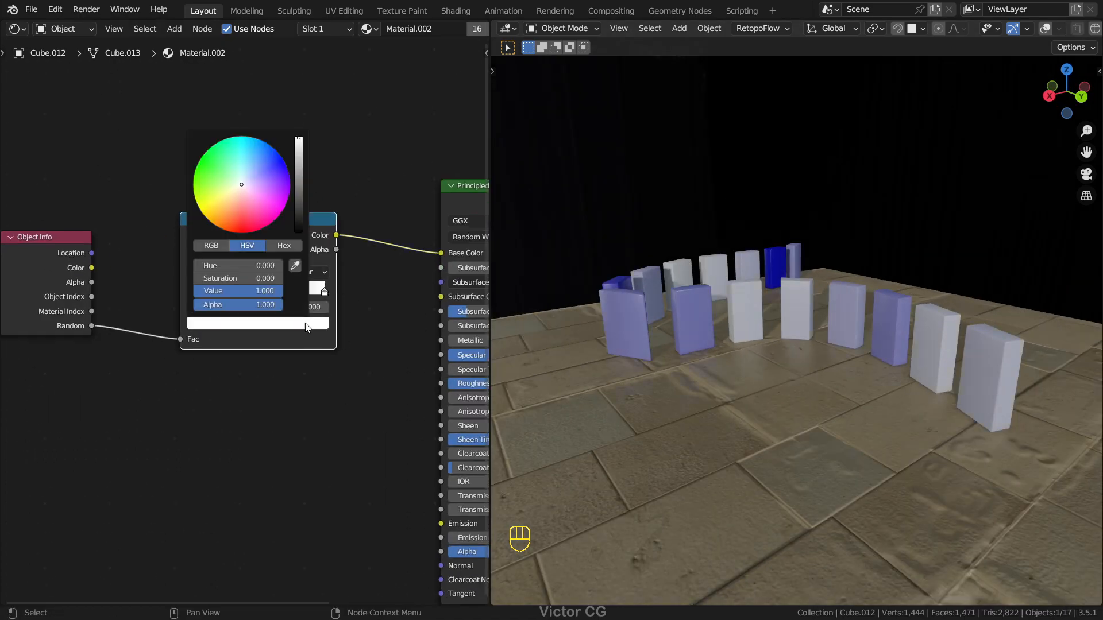
click(239, 230)
mouse_move(807, 272)
middle_down()
mouse_move(768, 266)
mouse_move(797, 269)
middle_up()
Step: Shift the red stop, switch the ColorRamp to Constant interpolation, and add a green stop at position 0.800
drag(324, 292, 298, 293)
click(318, 342)
click(193, 273)
click(253, 323)
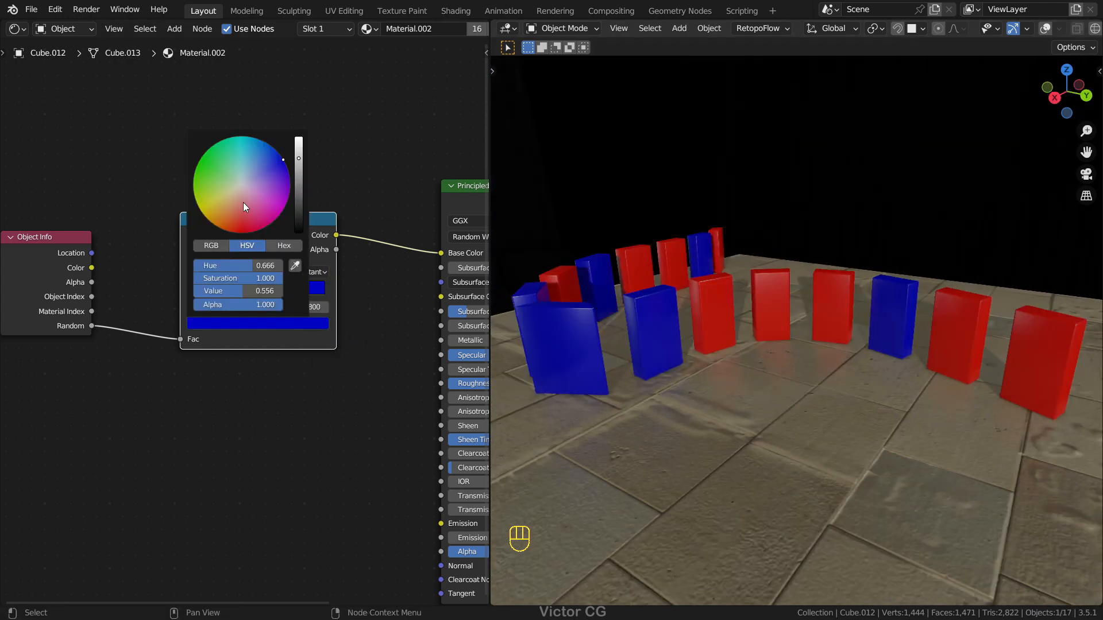
click(200, 163)
middle_drag(598, 420, 679, 322)
scroll(317, 296, up, 1)
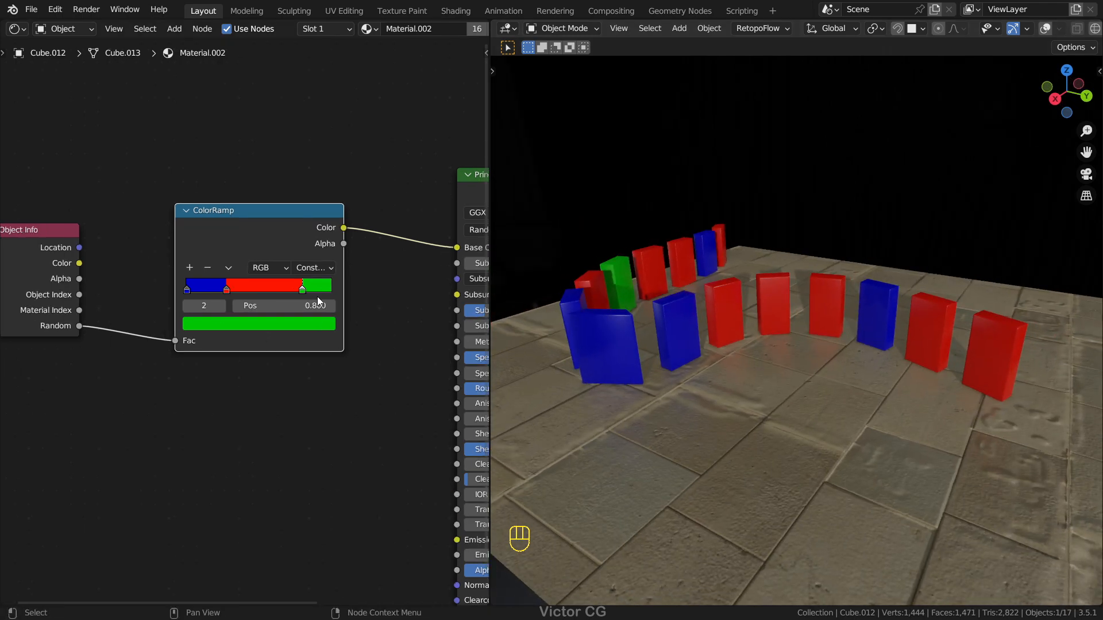
Step: Set the ColorRamp's color mode to HSV and its interpolation to Far
click(274, 270)
click(276, 298)
click(314, 268)
click(305, 298)
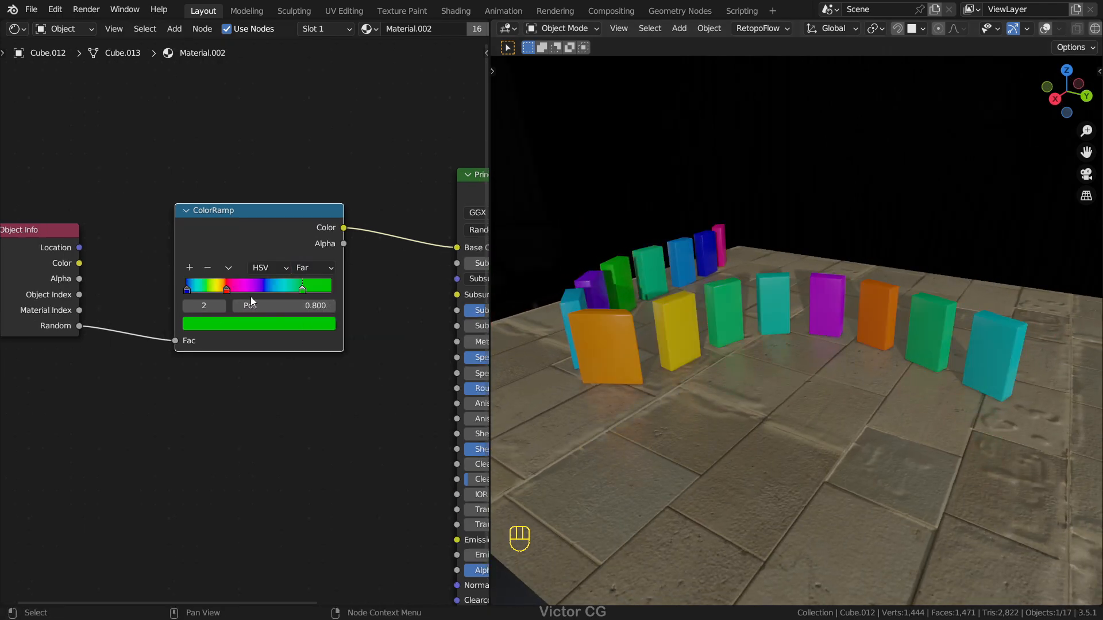
Step: Remove the ColorRamp's green stop, and move the red stop to the ramp's end and adjust its color
click(208, 268)
drag(303, 290, 338, 291)
click(285, 323)
drag(265, 154, 242, 223)
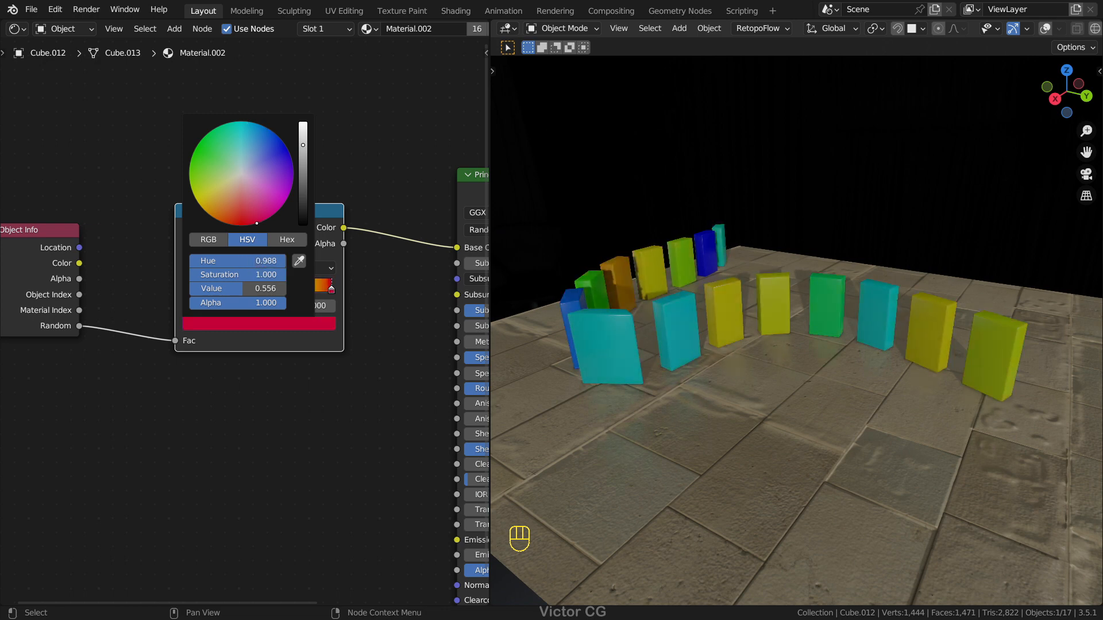
Step: Recolor the ColorRamp's first stop to red and nudge the last stop fully to the ramp's end
click(236, 325)
click(244, 223)
middle_drag(820, 327, 779, 326)
mouse_move(329, 292)
mouse_down()
mouse_move(256, 296)
mouse_move(336, 296)
mouse_up()
mouse_move(735, 318)
middle_down()
mouse_move(831, 316)
mouse_move(744, 322)
middle_up()
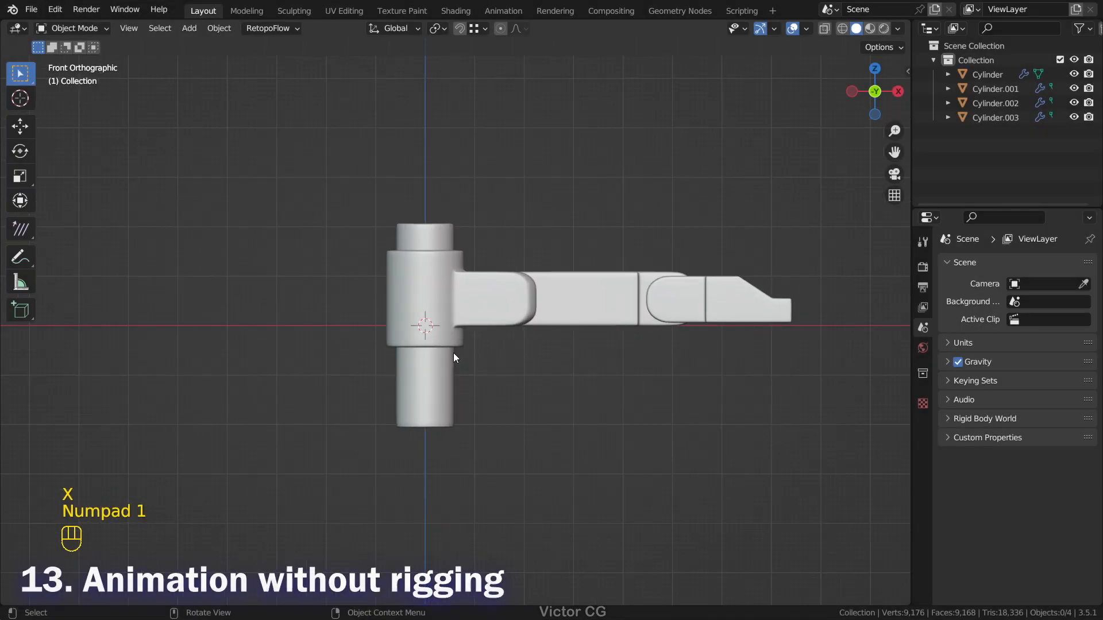
Step: Add an armature in the robot arm and move its bone's root down along Z to the column's base
key(shift+a)
mouse_move(459, 356)
click(551, 352)
key(Tab)
key(alt+z)
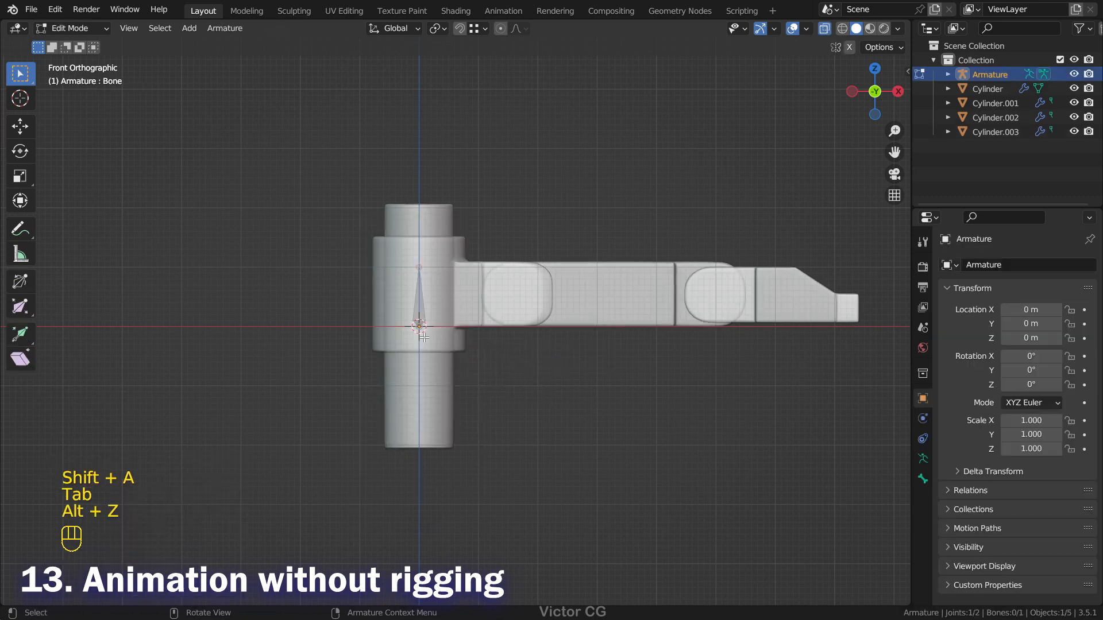
key(g)
key(z)
click(445, 485)
Step: Adjust the bone's tip along Z and extrude a second bone outward along the arm
drag(396, 247, 449, 300)
key(g)
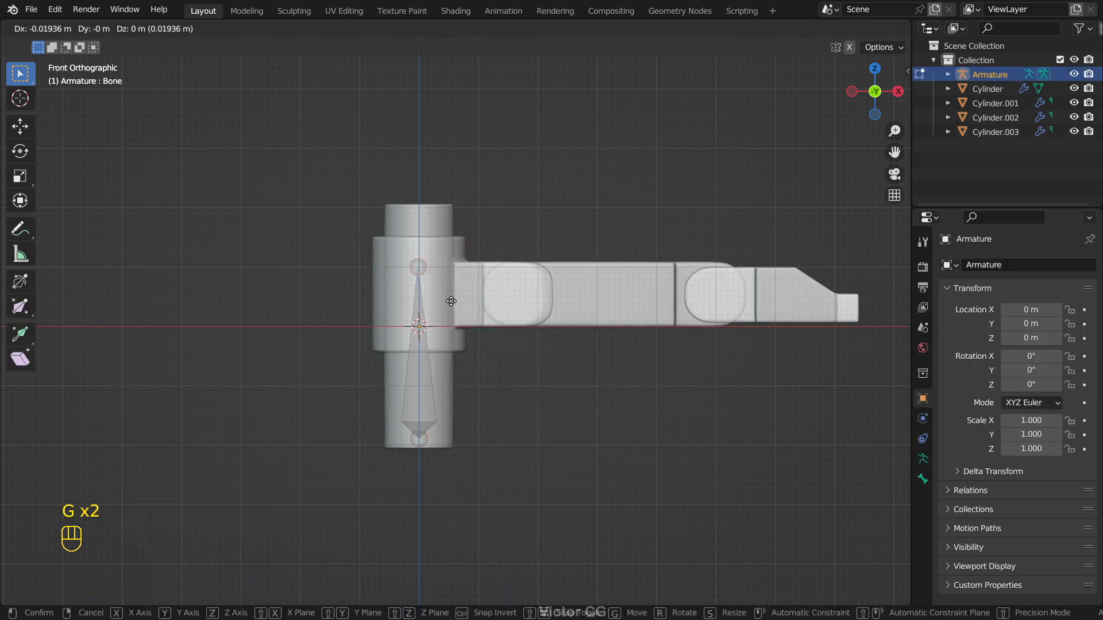
key(z)
click(492, 325)
key(e)
click(759, 330)
Step: Adjust the selected joint along Z and extrude another bone toward the gripper
shift+middle_drag(675, 336, 508, 332)
scroll(508, 332, up, 1)
key(g)
key(z)
click(585, 323)
key(e)
click(739, 340)
Step: Leave armature editing, turn off X-ray, and delete the armature
key(Tab)
key(alt+z)
middle_drag(465, 322, 494, 380)
key(x)
click(494, 380)
Step: Inspect the base column in local view to check its origin and test its rotation
key(KP_1)
shift+middle_drag(427, 326, 541, 305)
scroll(543, 288, up, 3)
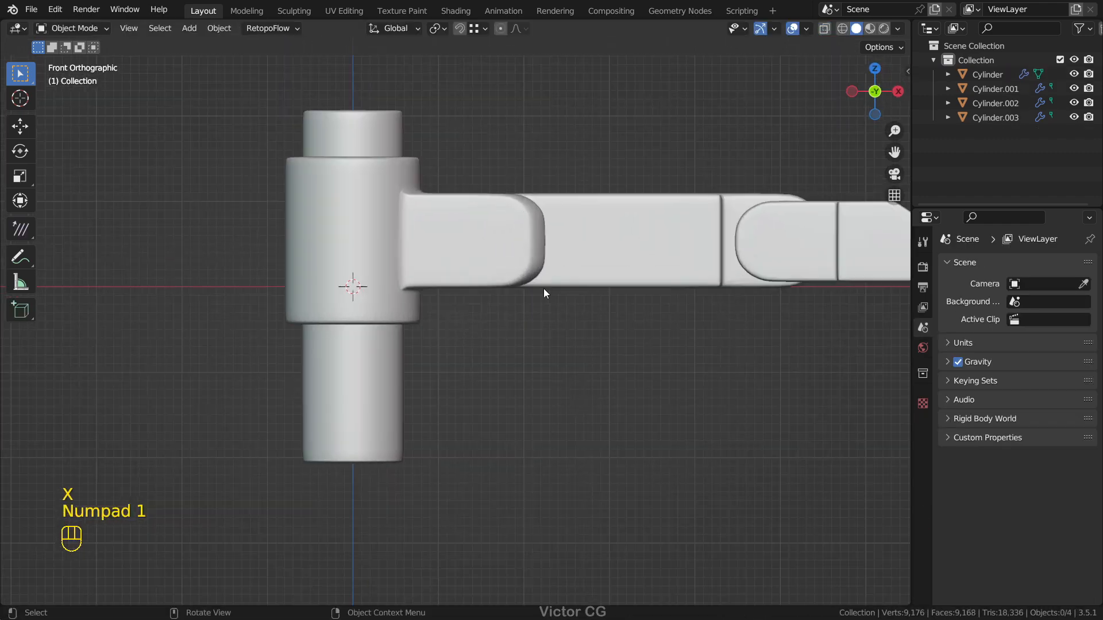
scroll(536, 289, down, 2)
click(419, 349)
key(KP_Divide)
middle_drag(446, 302, 463, 466)
key(KP_7)
key(KP_Divide)
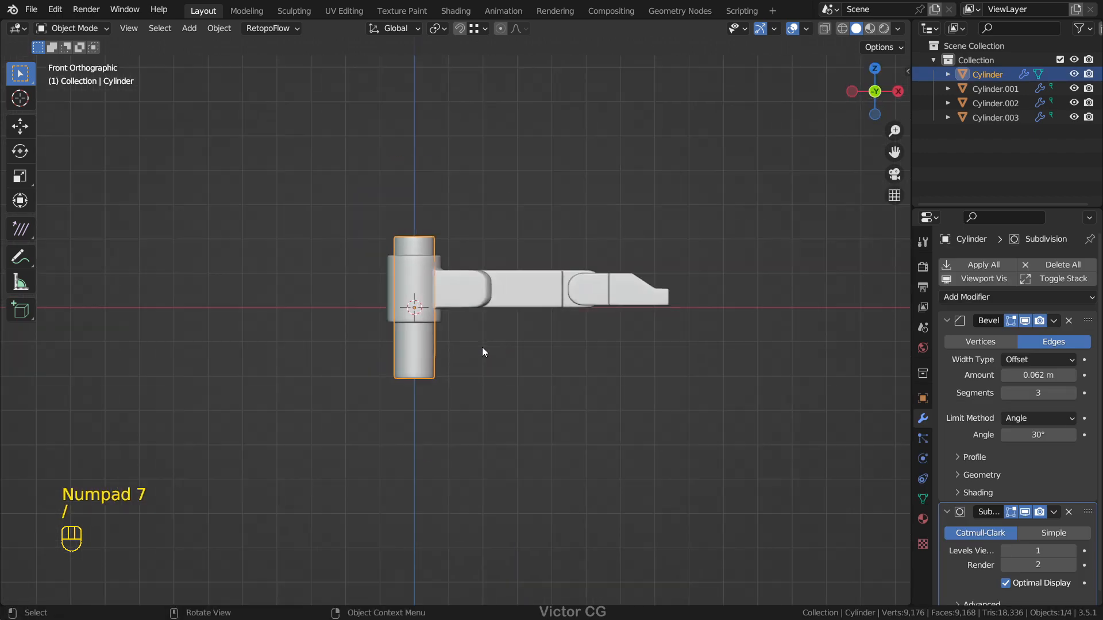
key(r)
key(Escape)
key(KP_1)
Step: Try rotating the forked collar about the global Z axis and cancel the rotation
click(479, 300)
middle_drag(479, 302, 454, 318)
key(r)
key(z)
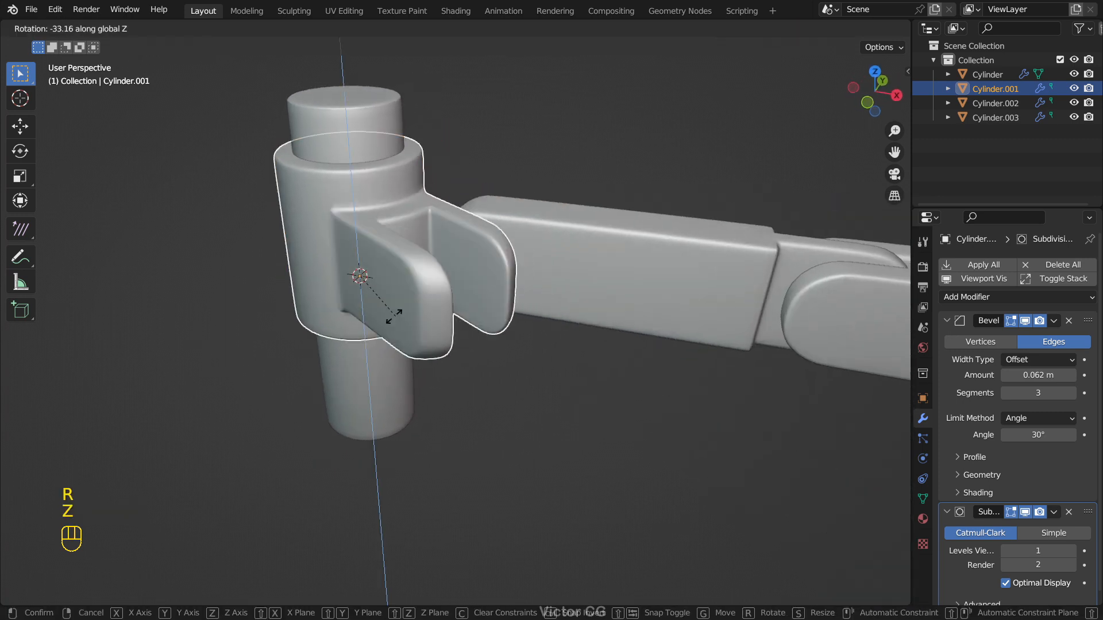
key(Escape)
Step: Isolate the middle arm link and snap the 3D cursor to the center vertex of its collar-side rounded end
middle_drag(534, 301, 470, 319)
click(469, 318)
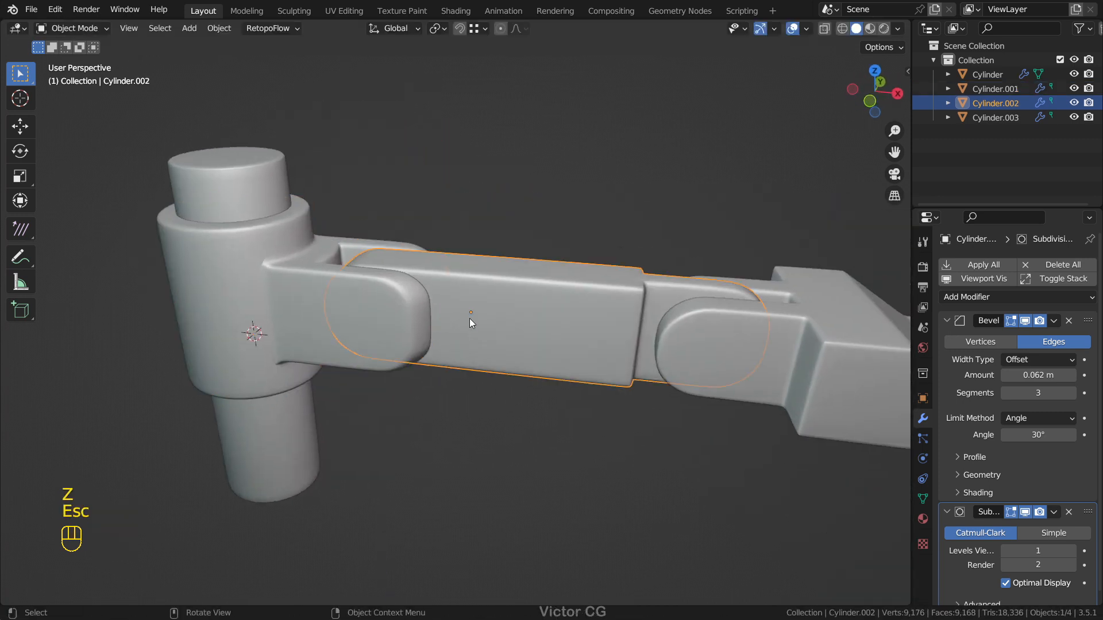
key(KP_Divide)
key(Tab)
scroll(325, 316, up, 1)
shift+middle_drag(211, 344, 471, 326)
click(316, 320)
key(1)
click(421, 353)
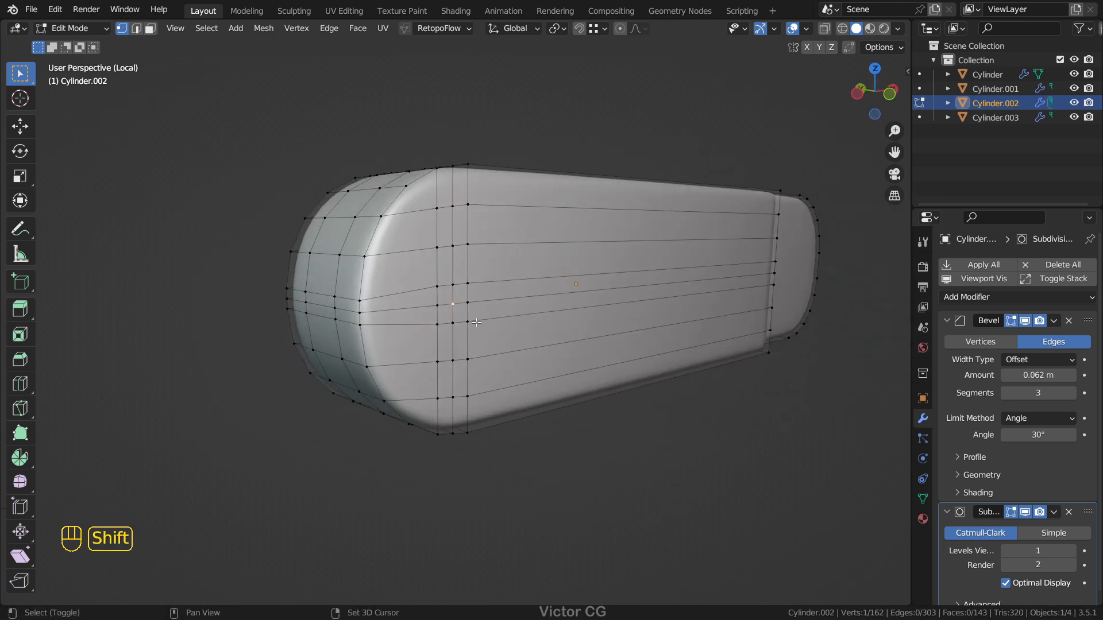
key(shift+s)
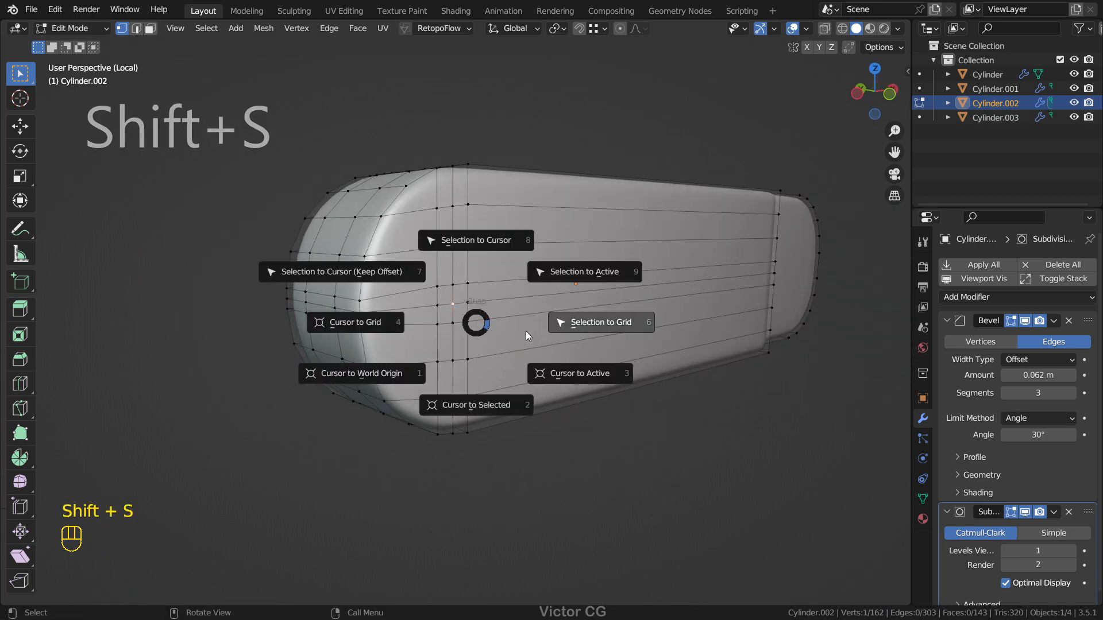
click(574, 374)
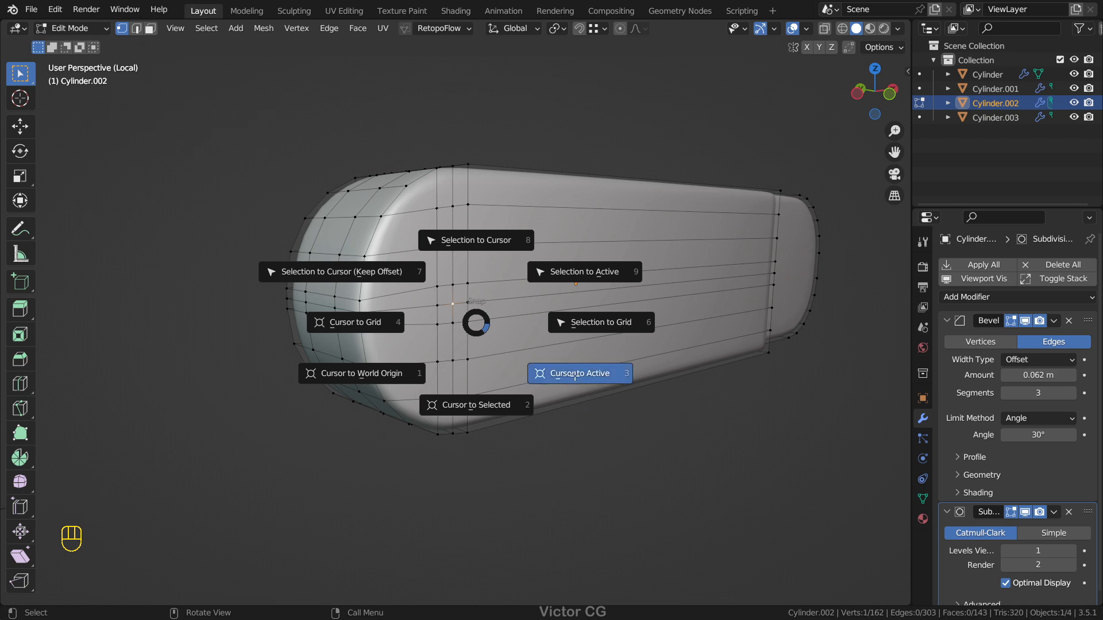
Step: Set the middle arm link's origin to the 3D cursor and leave local view
key(Tab)
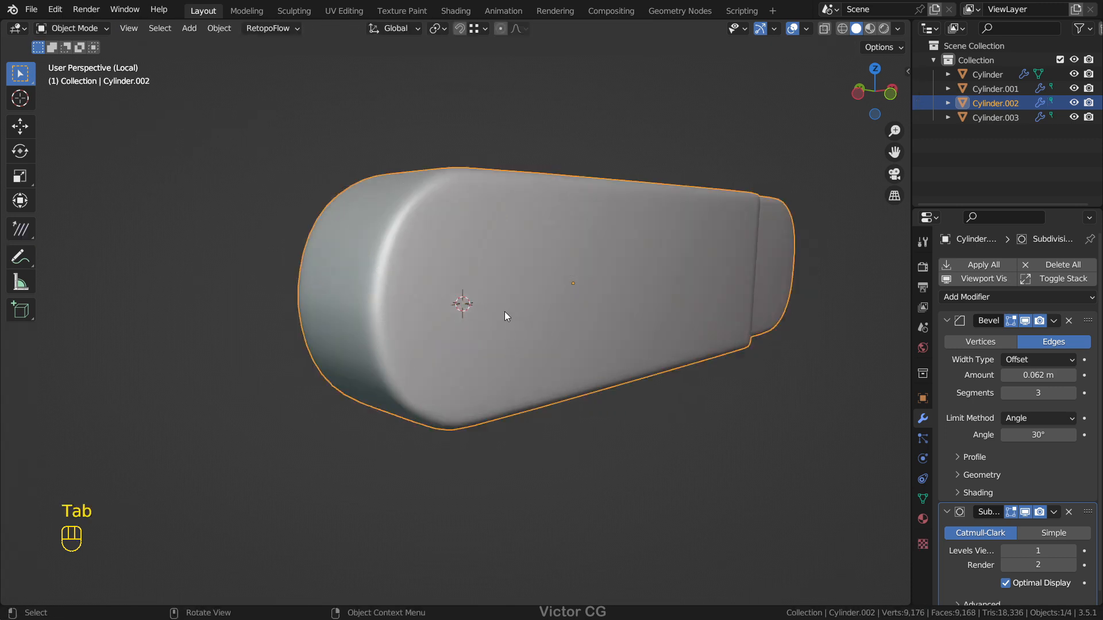
right_click(504, 312)
mouse_move(504, 311)
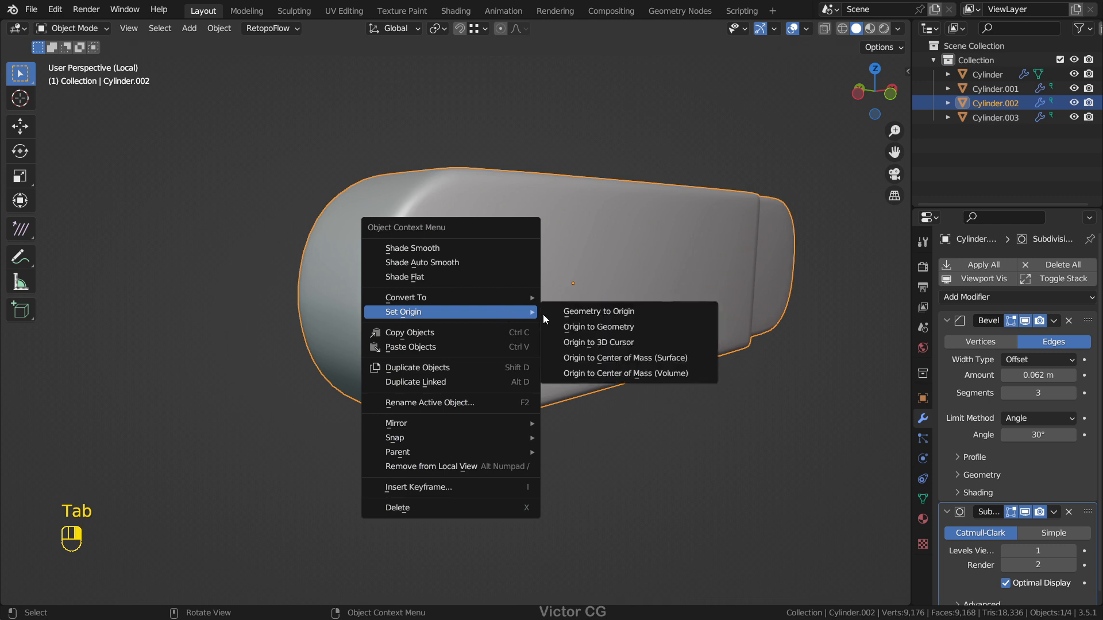
click(652, 341)
key(KP_Divide)
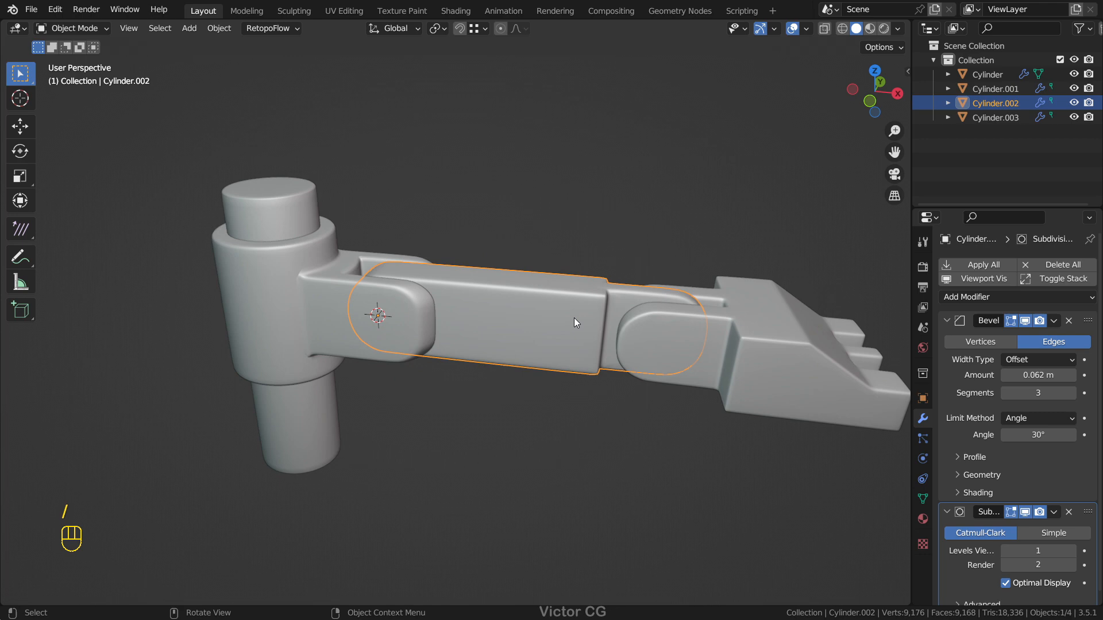
Step: Try rotating the middle arm link about its new origin, including in the front view, and cancel each rotation
key(r)
key(Escape)
key(KP_3)
key(KP_1)
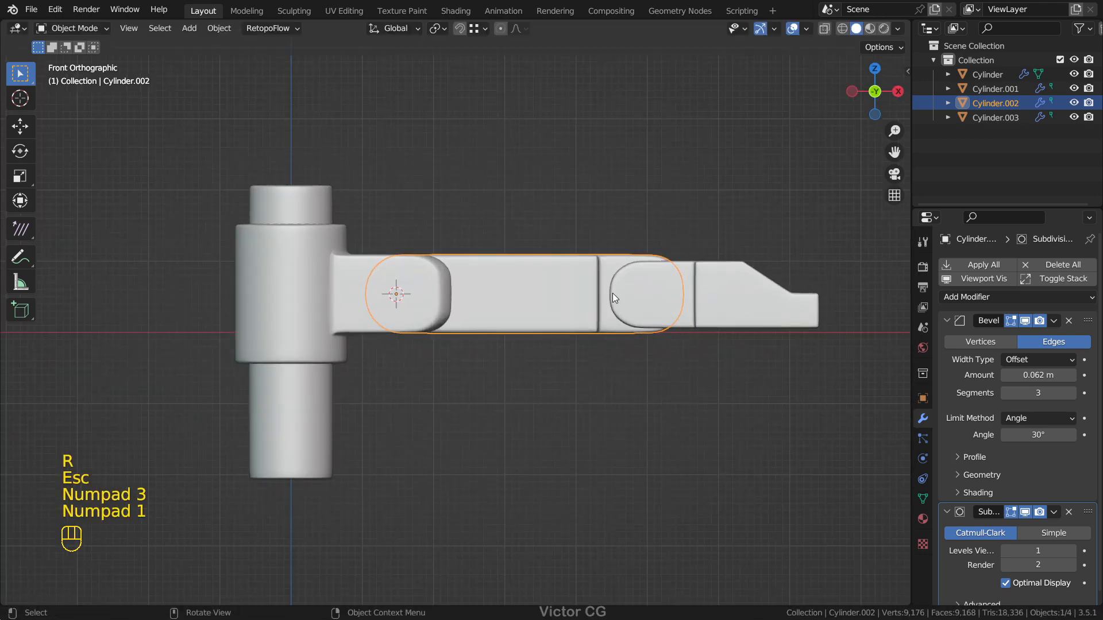
key(r)
key(Escape)
Step: Select the forked collar and try rotating it around the column about the Z axis, cancelling the rotation
click(628, 298)
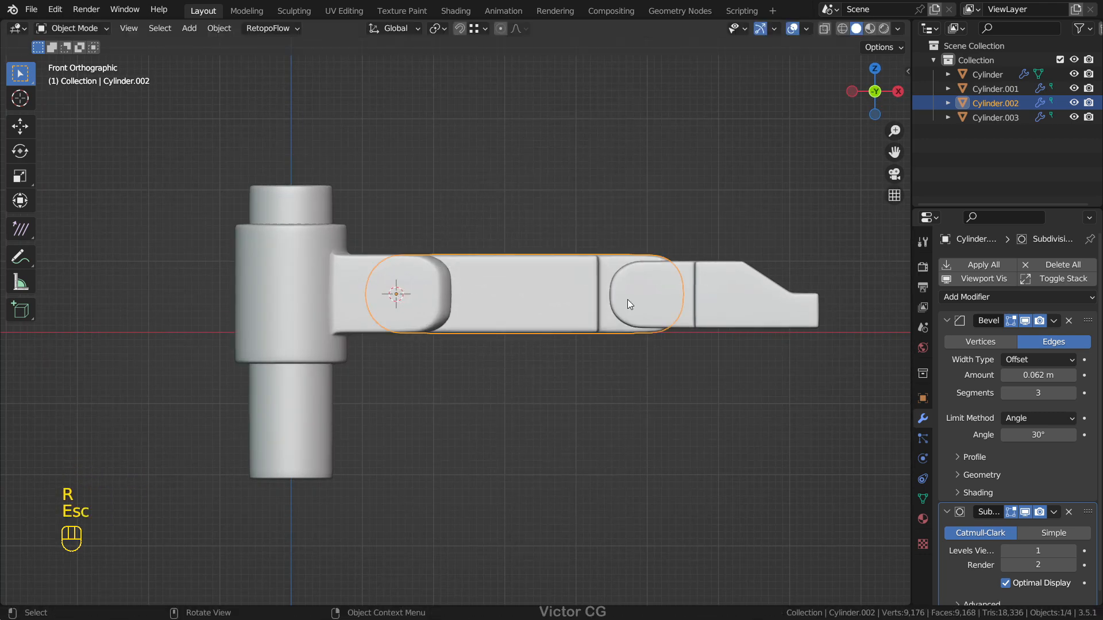
shift+middle_drag(627, 298, 502, 306)
click(349, 207)
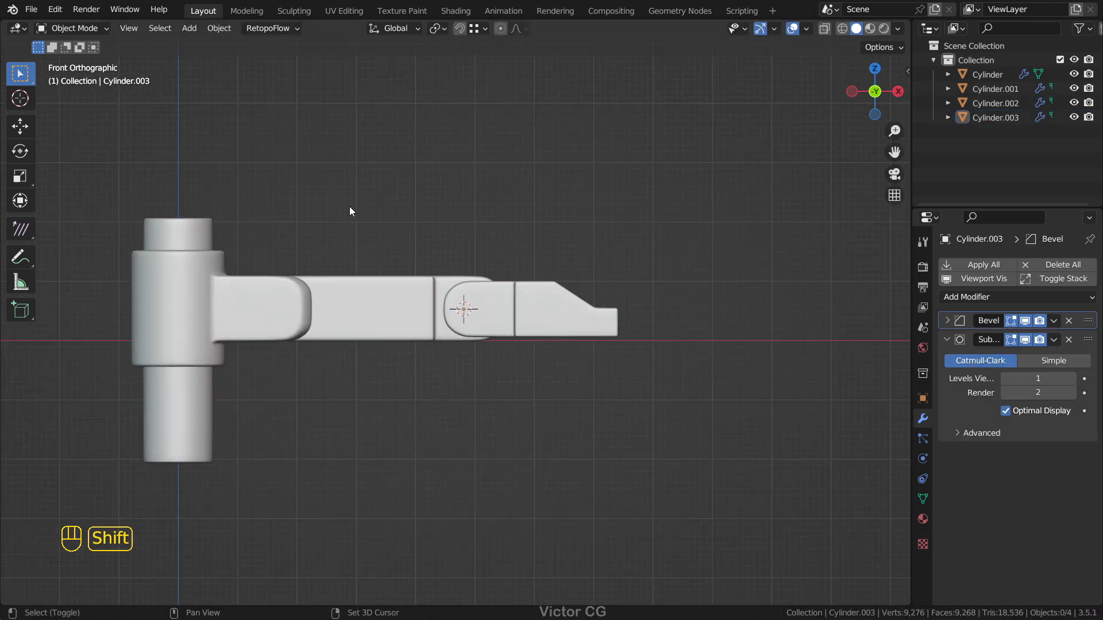
shift+middle_drag(349, 207, 495, 209)
middle_drag(464, 268, 461, 278)
click(395, 308)
key(r)
key(z)
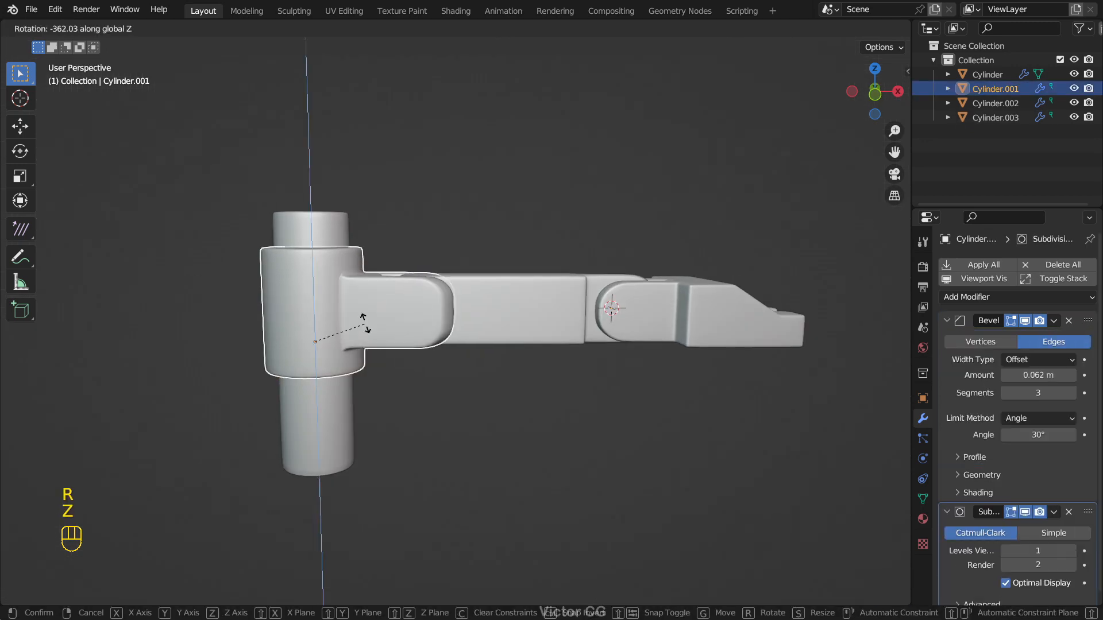
key(Escape)
Step: Try rotating the middle arm link about the Y axis and cancel the rotation
click(487, 313)
key(r)
key(z)
key(y)
key(Escape)
Step: Select the claw-shaped end link and try rotating it about the Y axis, cancelling the rotation
click(663, 359)
key(t)
key(y)
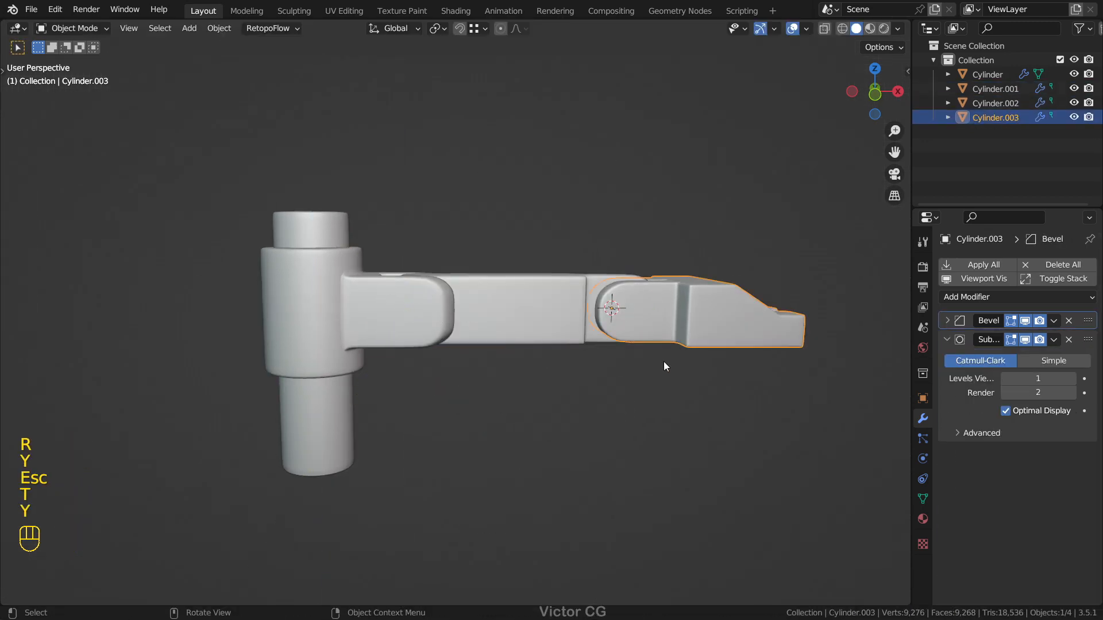
key(r)
key(y)
key(Escape)
scroll(571, 341, down, 3)
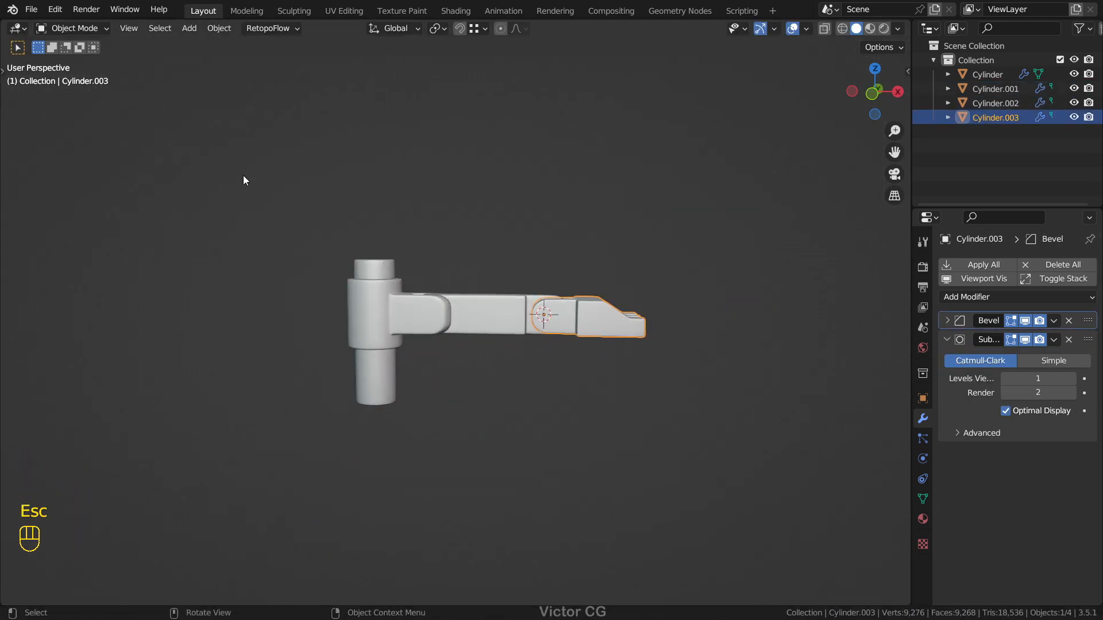
Step: Parent the forked collar to the vertical column using the Object parent type in the front view
scroll(526, 256, up, 3)
shift+middle_drag(526, 256, 373, 209)
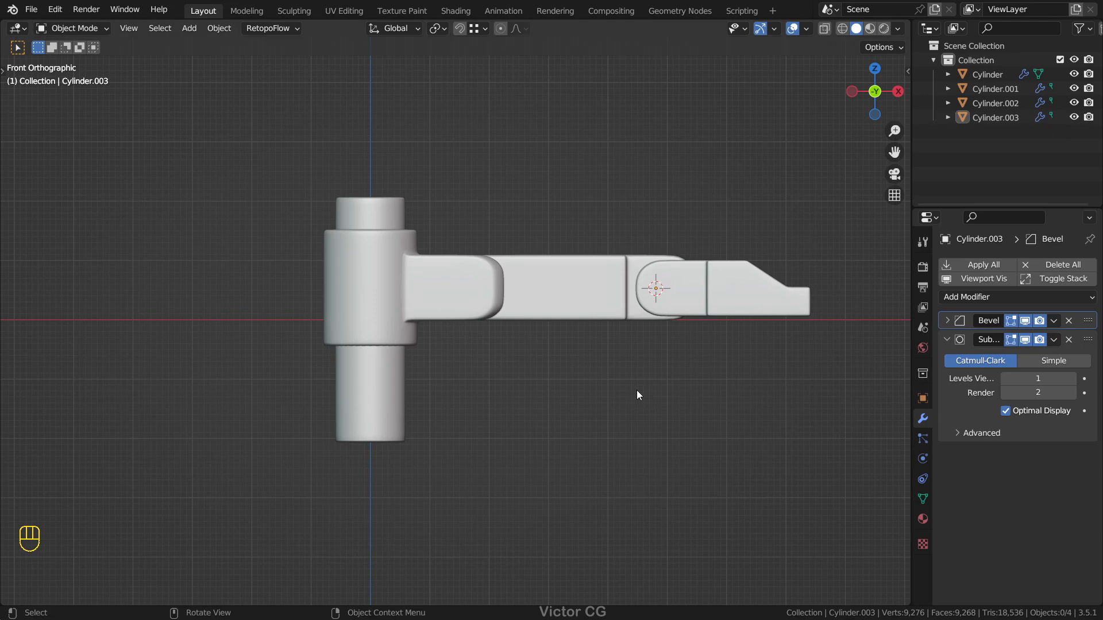
scroll(416, 312, up, 1)
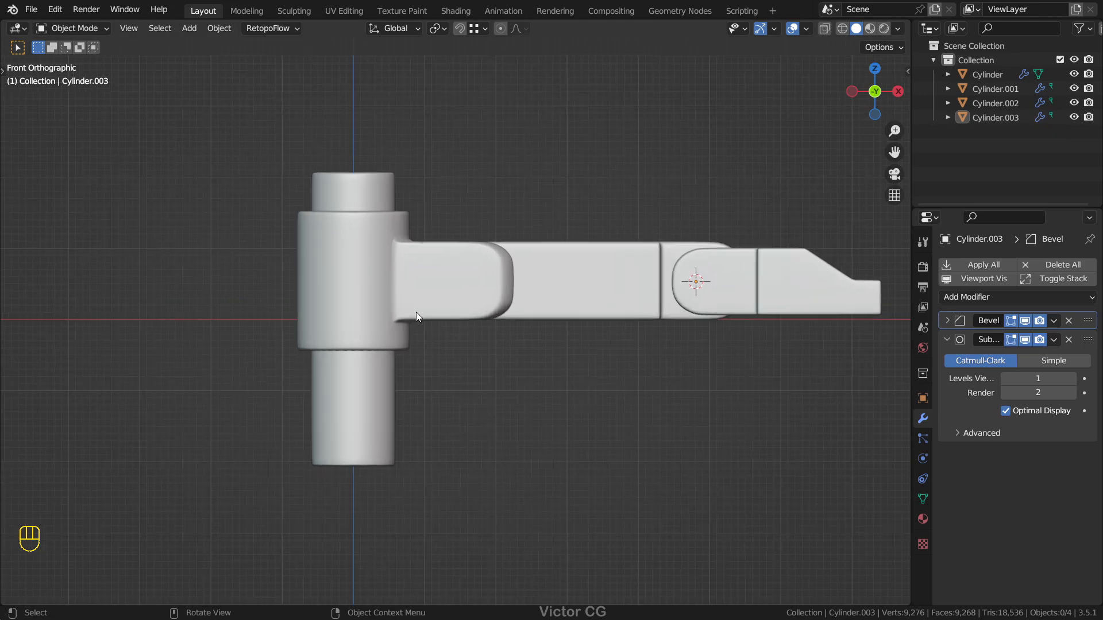
scroll(453, 312, down, 4)
scroll(450, 311, up, 3)
click(446, 311)
shift+click(375, 386)
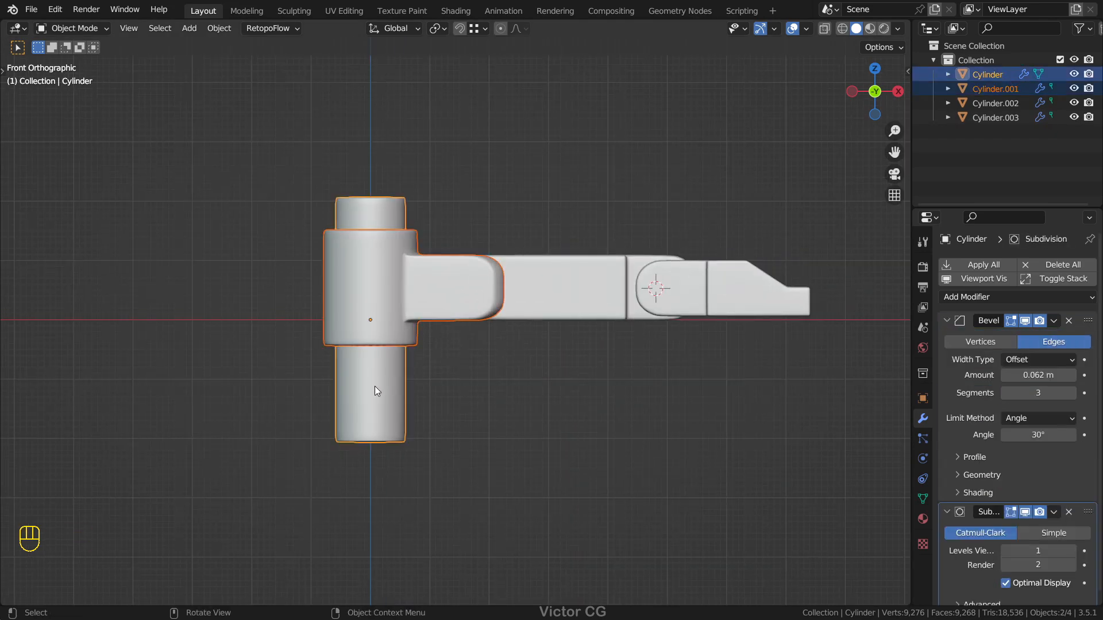
key(ctrl+p)
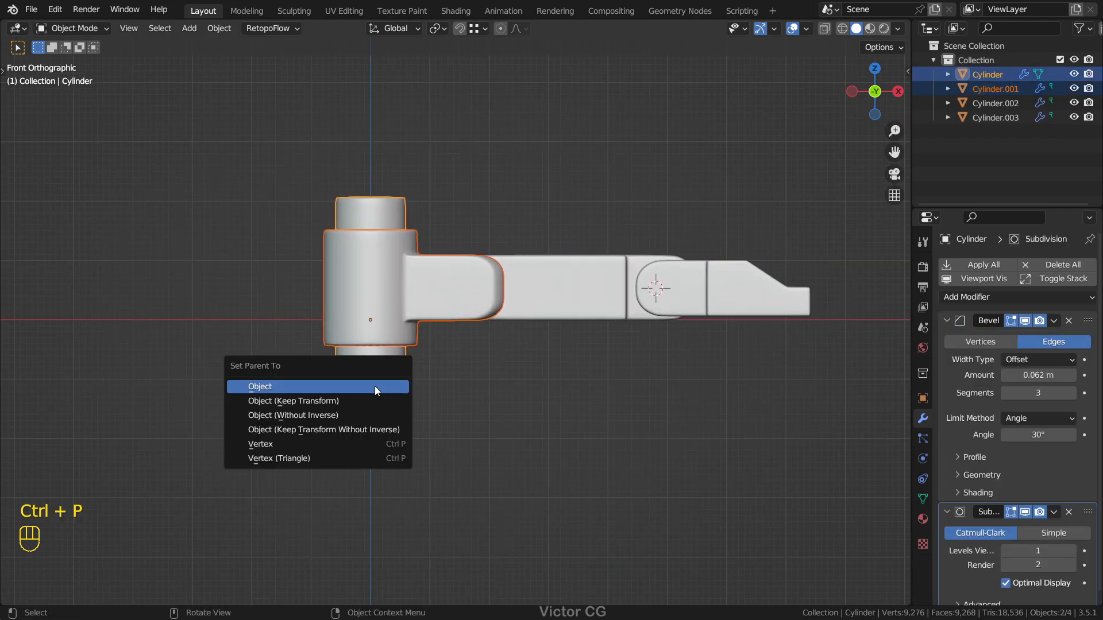
click(374, 386)
Step: Parent the middle arm link to the forked collar using the Object parent type
click(533, 302)
shift+click(426, 294)
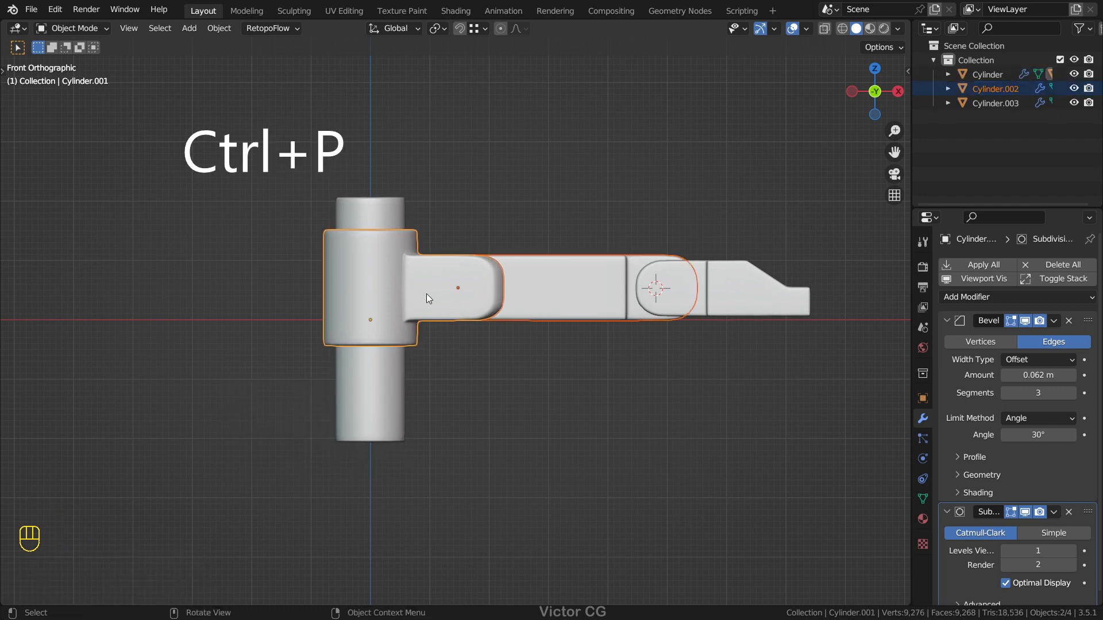
key(ctrl+p)
click(426, 294)
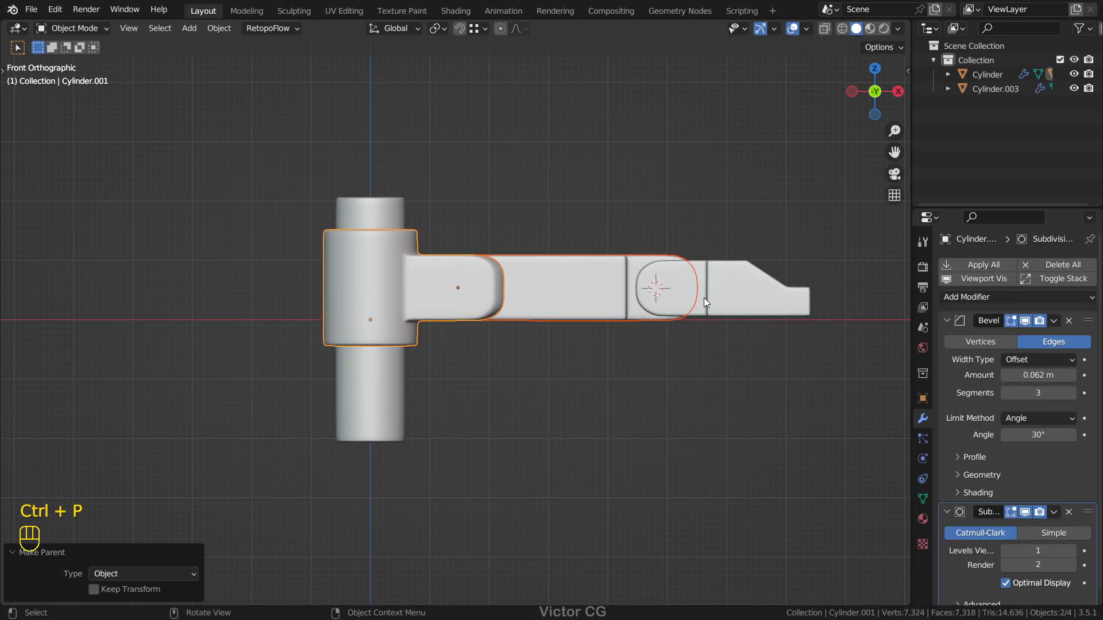
Step: Parent the claw-shaped end link to the middle arm link using the Object parent type
click(546, 284)
shift+click(547, 284)
key(ctrl+p)
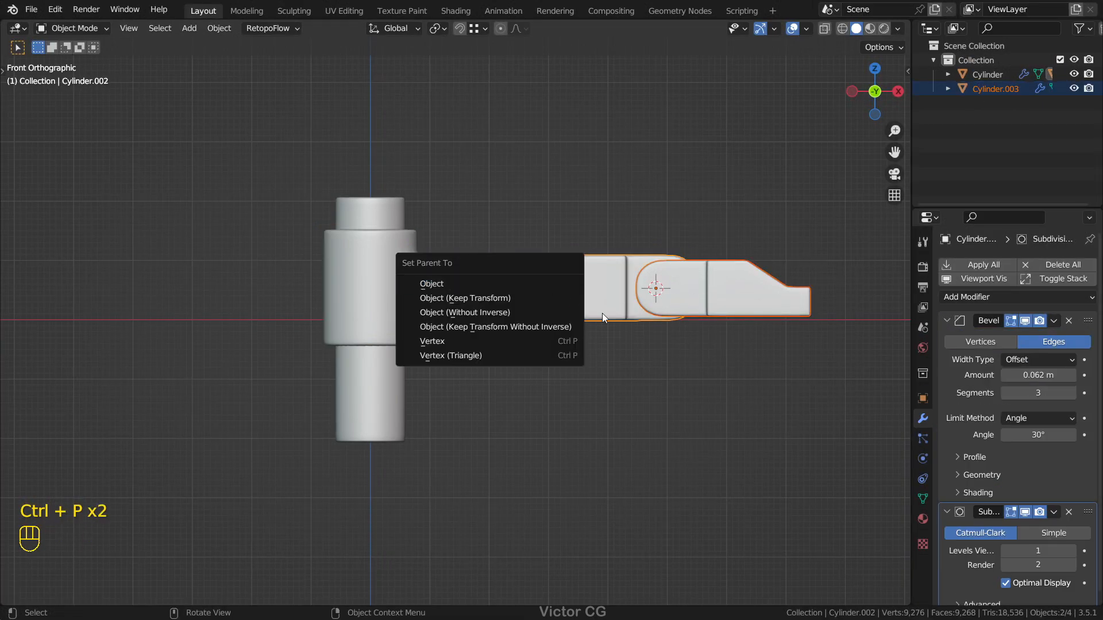
click(511, 284)
Step: Try rotating the column, and the forked collar freely and about the Z axis, cancelling each rotation
click(397, 399)
key(r)
key(Escape)
click(397, 313)
key(r)
key(Escape)
key(r)
key(z)
key(Escape)
Step: Try rotating the middle arm link and the end link about the Y axis, cancelling each rotation
click(573, 309)
shift+middle_drag(574, 310, 546, 313)
key(r)
key(y)
key(Escape)
click(725, 293)
key(r)
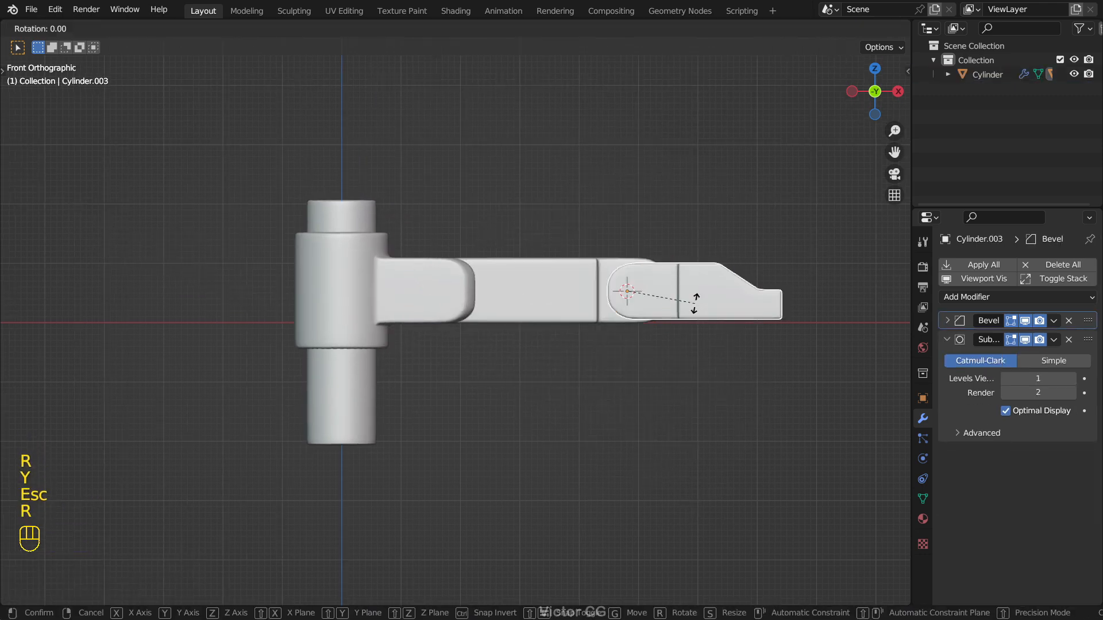
key(y)
key(Escape)
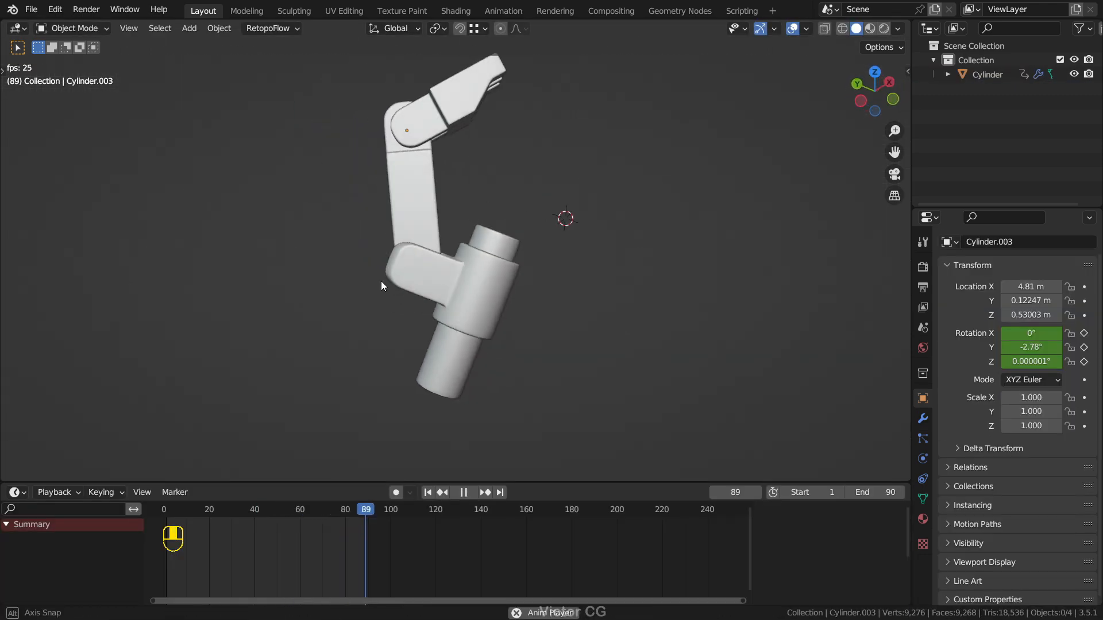
Step: Maximize the 3D viewport and examine the parented arm in perspective
middle_drag(380, 281, 230, 229)
shift+middle_drag(474, 261, 649, 348)
key(ctrl+space)
middle_drag(542, 358, 669, 351)
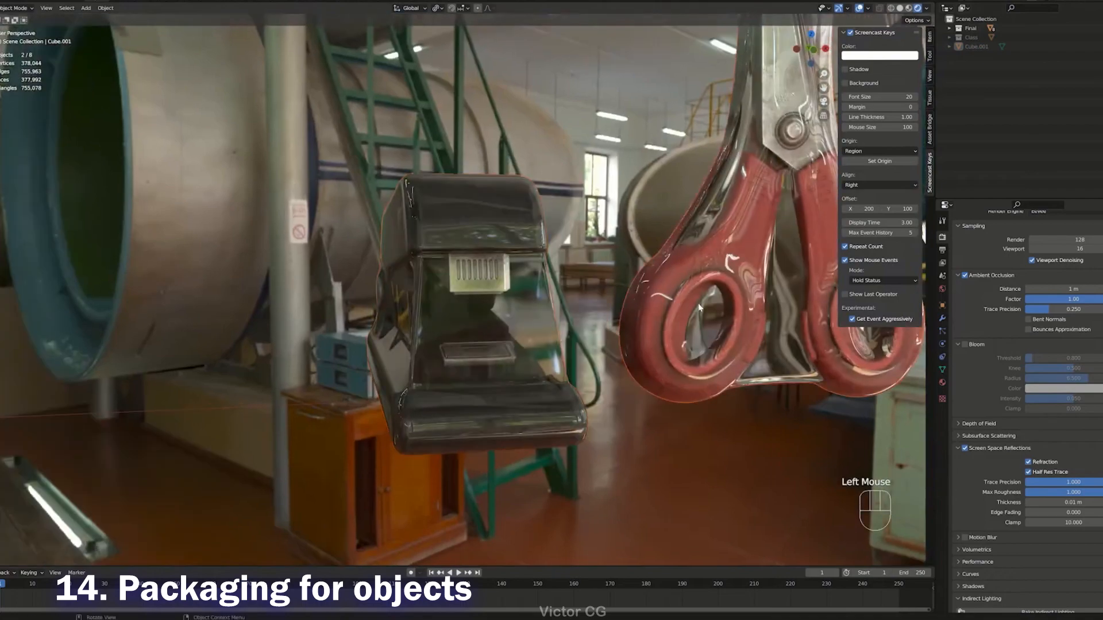
Step: Examine the models from several angles, toggling local view to isolate the selected objects
key(KP_Divide)
middle_drag(699, 308, 467, 382)
key(KP_Divide)
scroll(747, 344, down, 2)
shift+middle_drag(775, 344, 667, 364)
click(704, 306)
key(KP_Divide)
middle_drag(707, 302, 506, 313)
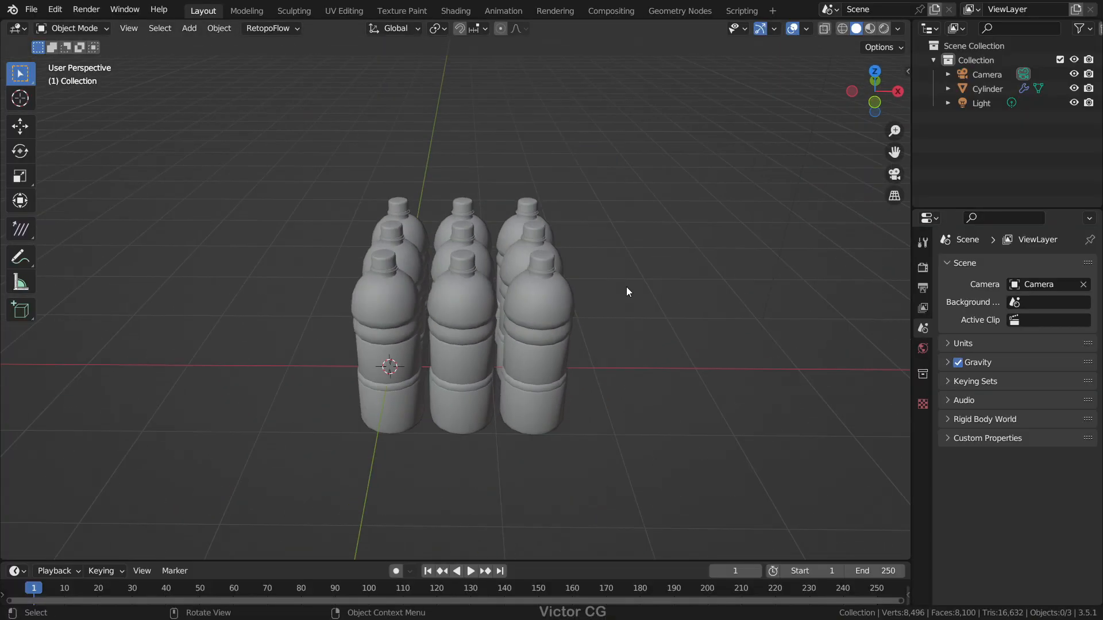
Step: Add a cube and move it over the bottles in the right view
key(shift+a)
mouse_move(648, 263)
click(686, 268)
key(KP_3)
key(g)
click(634, 296)
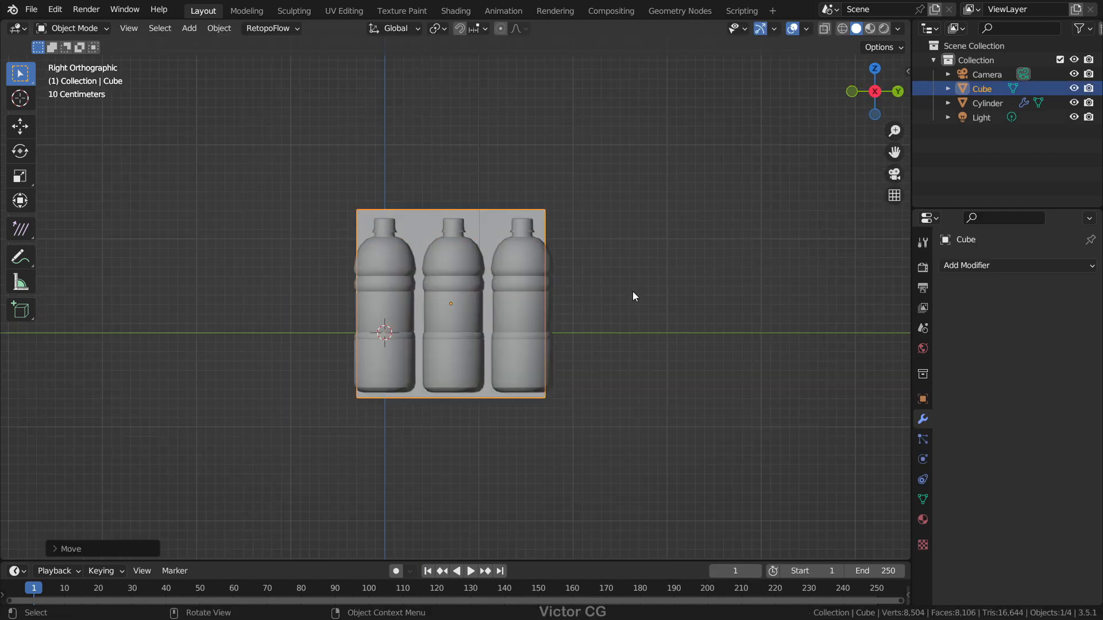
Step: Scale the cube to enclose all the bottles, check the fit in X-ray, and apply its object transform
key(KP_7)
key(s)
click(692, 338)
key(KP_1)
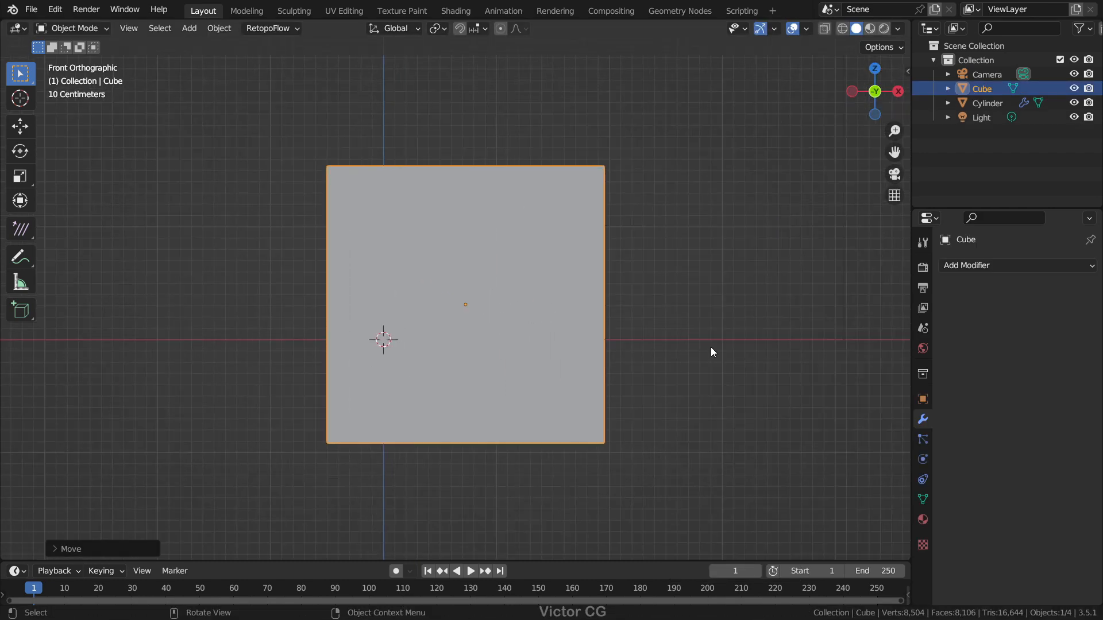
key(alt+z)
key(ctrl+a)
click(747, 398)
middle_drag(740, 346, 673, 346)
key(alt+z)
scroll(650, 295, down, 1)
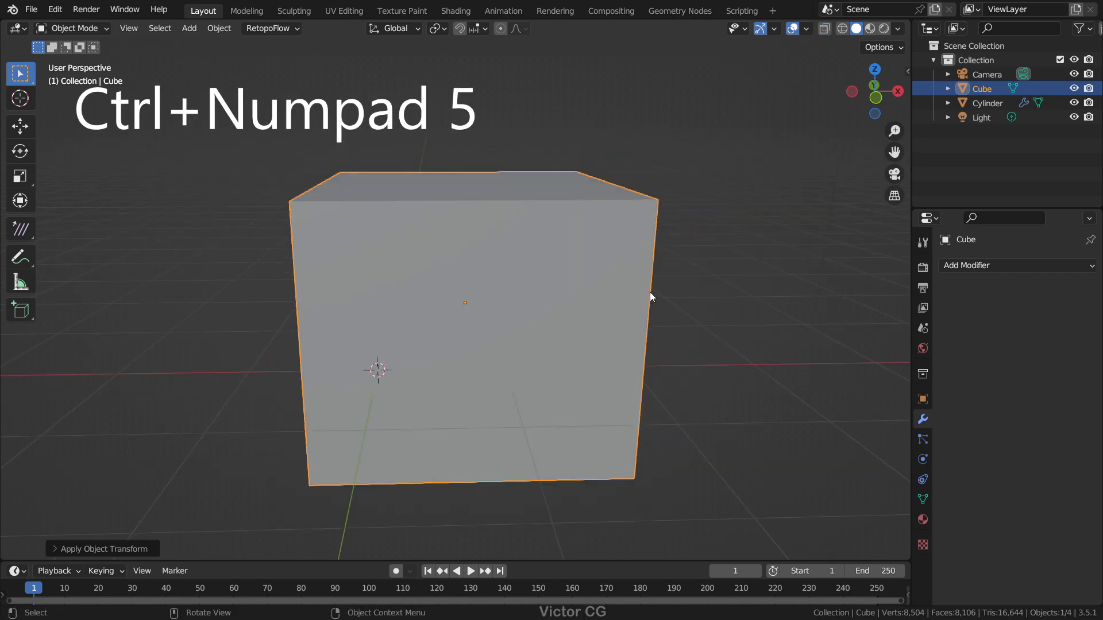
Step: Add a Subdivision modifier to the cube with 6 viewport levels and the Simple type
key(ctrl+5)
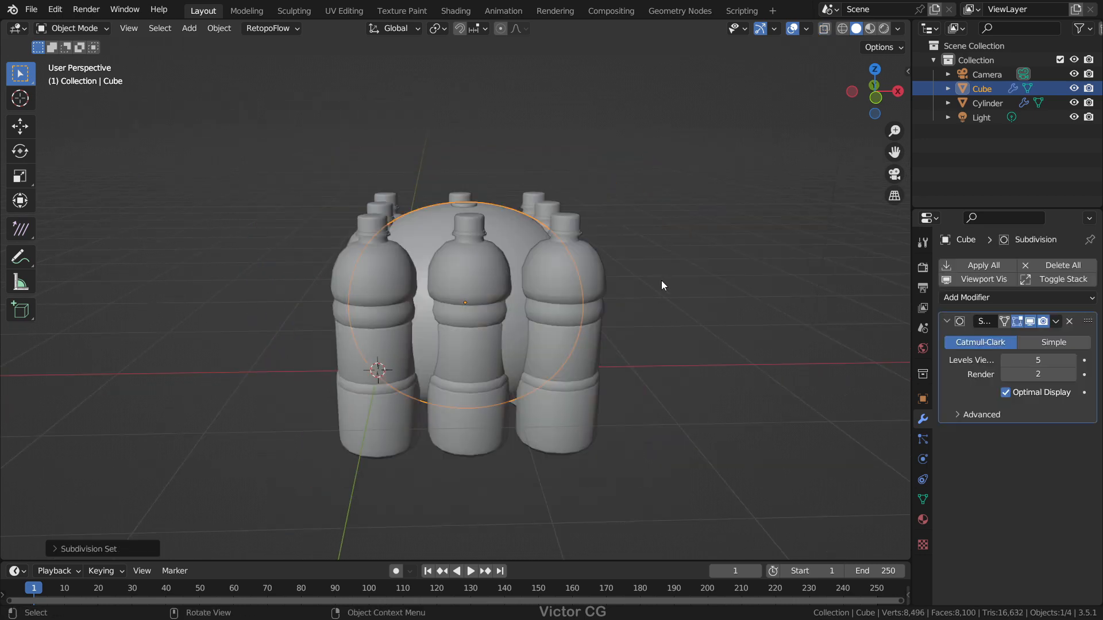
middle_drag(691, 295, 711, 313)
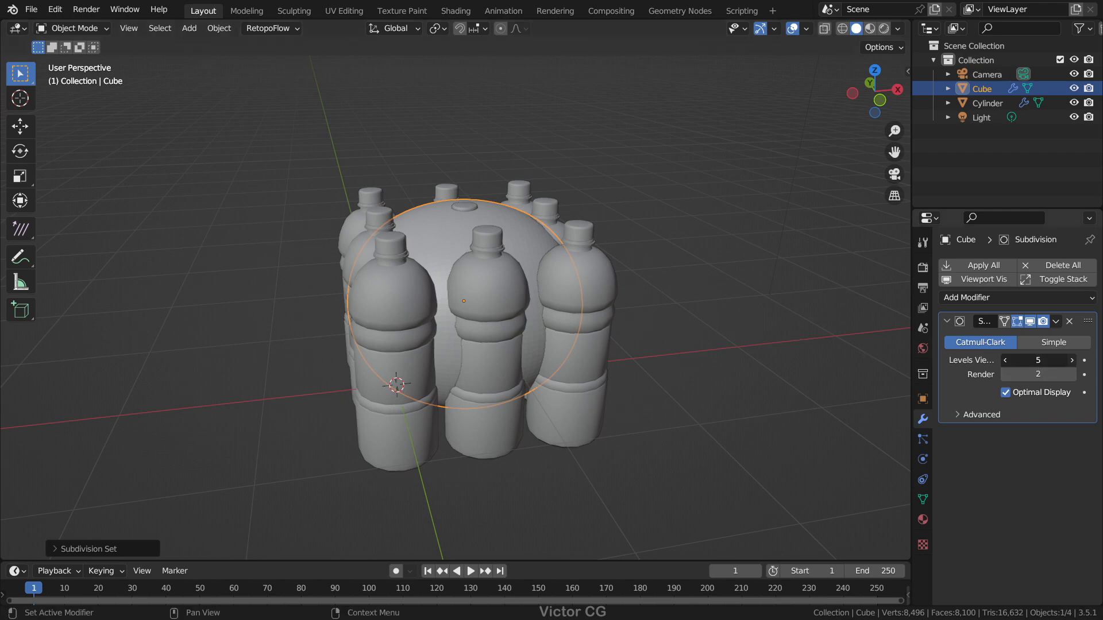
click(1061, 346)
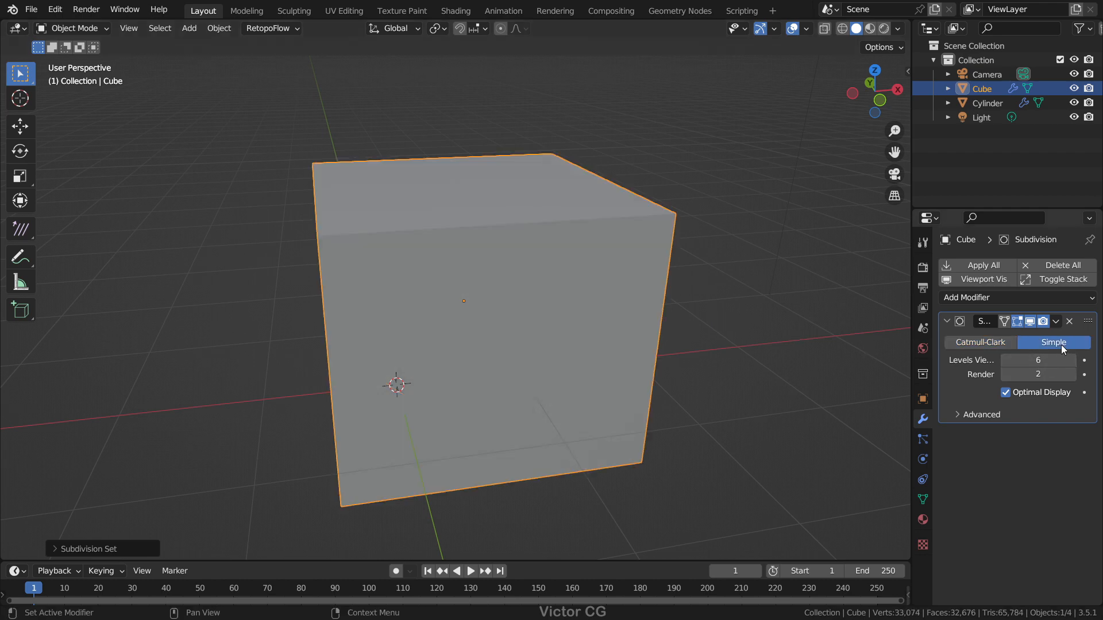
Step: Add a Shrinkwrap modifier to the cube with the Cylinder bottles as its target
click(997, 296)
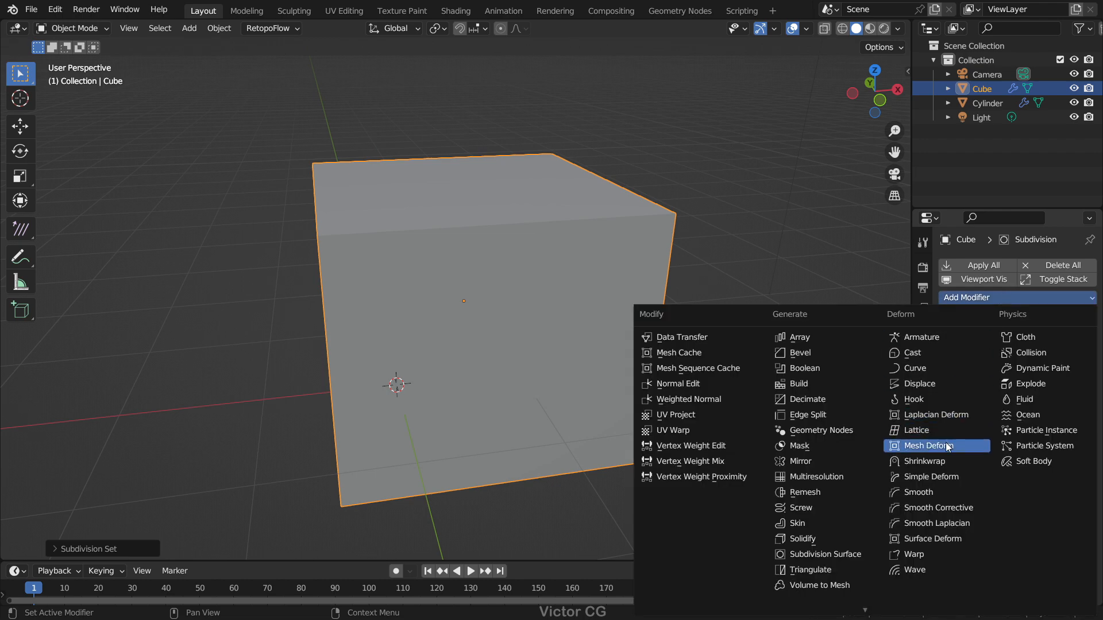
click(925, 461)
click(987, 104)
click(758, 184)
middle_drag(517, 221, 565, 225)
scroll(601, 222, up, 2)
Step: Shade the wrapped cube smooth and set the Shrinkwrap offset to 0.019 m
click(601, 222)
drag(1038, 526, 1049, 527)
right_click(598, 288)
click(597, 288)
click(723, 231)
middle_drag(723, 231, 666, 246)
mouse_move(1037, 508)
mouse_down()
mouse_move(1057, 508)
mouse_move(1040, 508)
mouse_up()
scroll(597, 287, down, 3)
middle_drag(597, 287, 684, 268)
scroll(684, 268, up, 1)
middle_drag(558, 247, 850, 252)
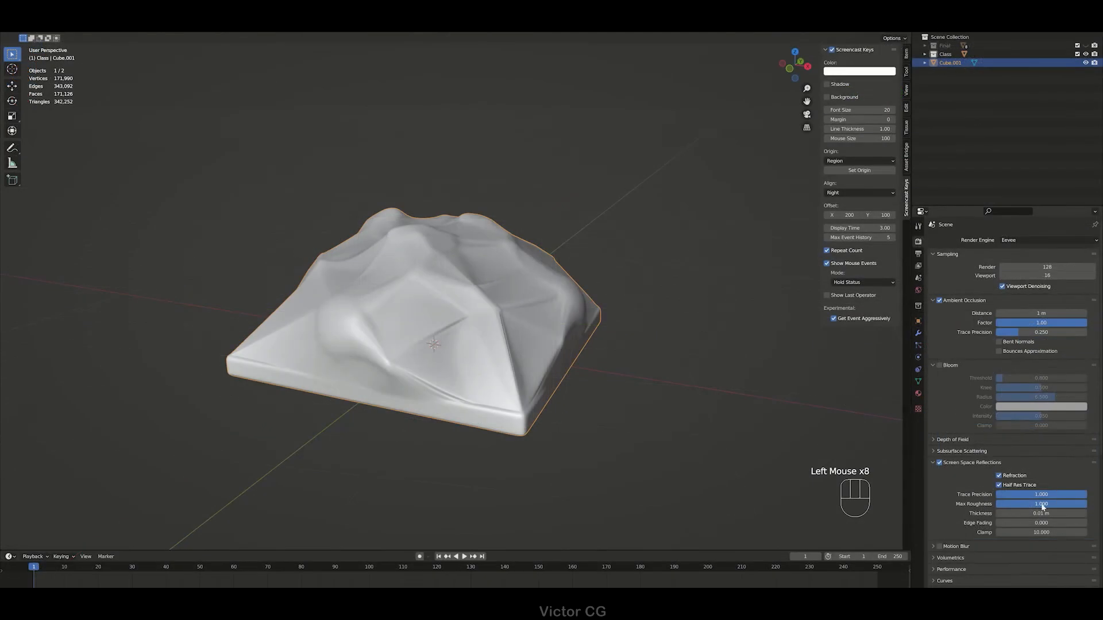
Step: Enable screen space reflections with refraction and inspect the plastic-wrapped monkey heads in rendered view
scroll(1021, 498, down, 9)
scroll(989, 488, up, 1)
scroll(990, 491, down, 2)
click(965, 543)
scroll(988, 531, down, 7)
click(1002, 522)
scroll(1028, 381, up, 1)
key(z)
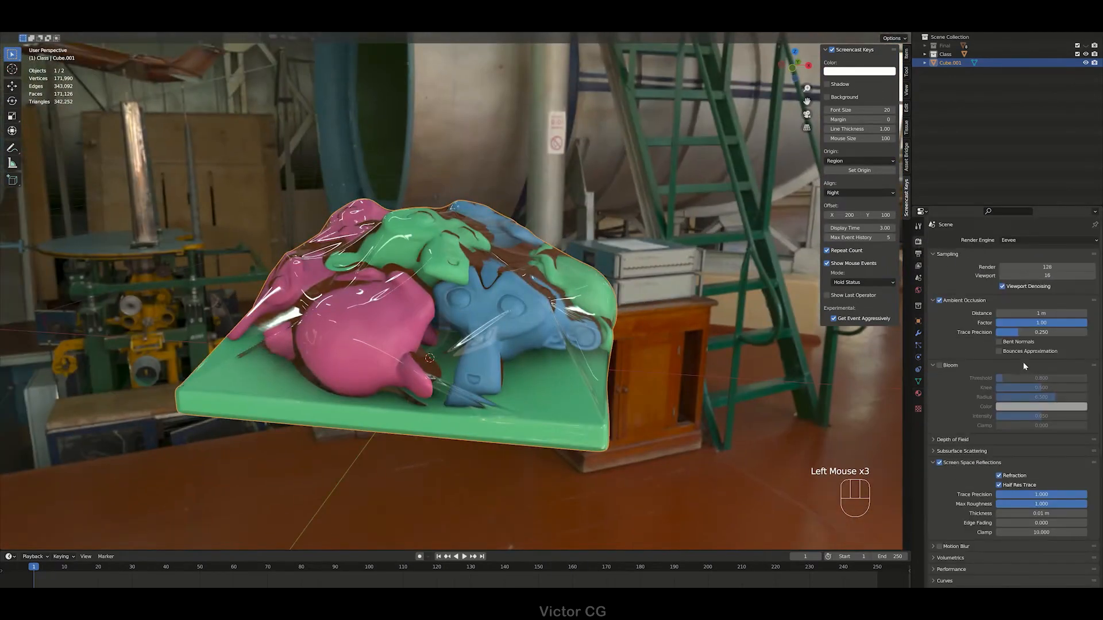
middle_drag(505, 322, 551, 310)
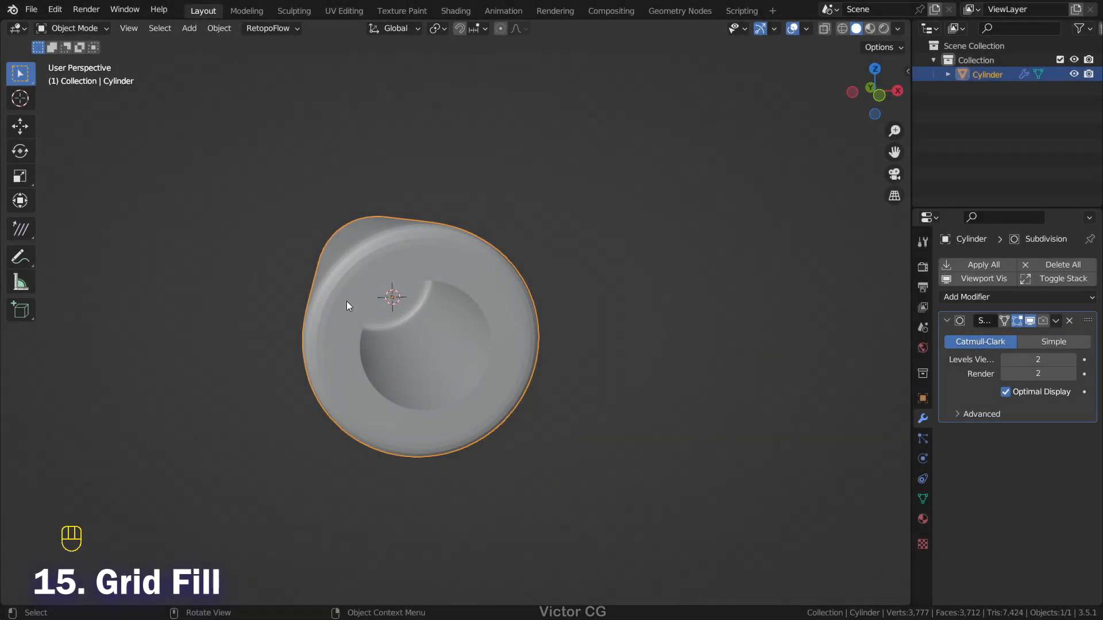
middle_drag(349, 305, 543, 315)
Step: Select the open edge loop at the cylinder's end in Edit Mode and fill it with Grid Fill
key(Tab)
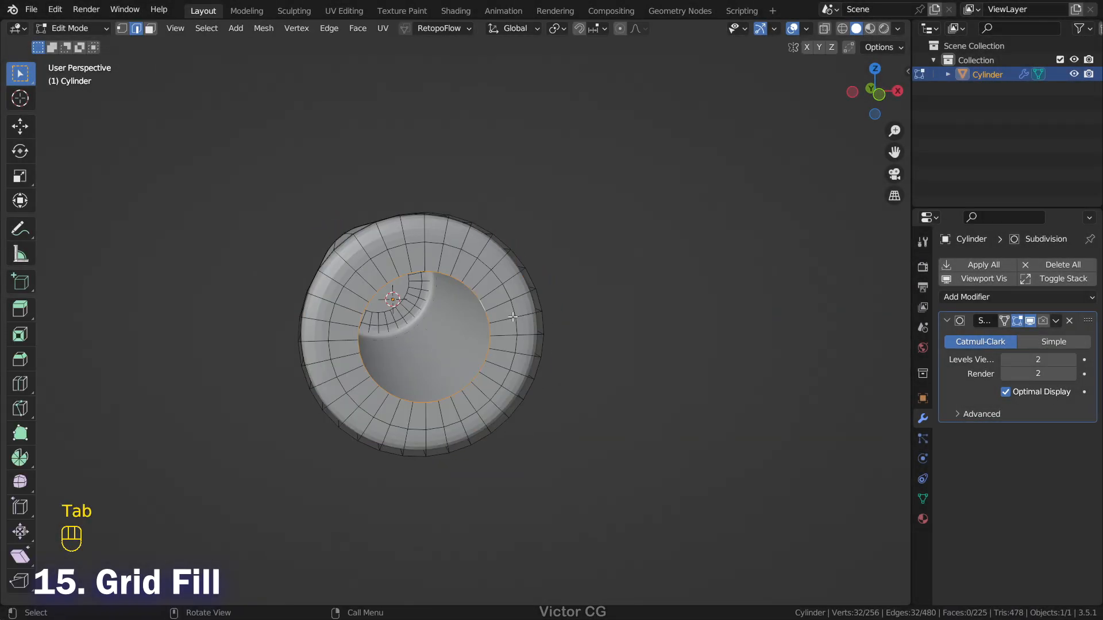
scroll(562, 311, up, 2)
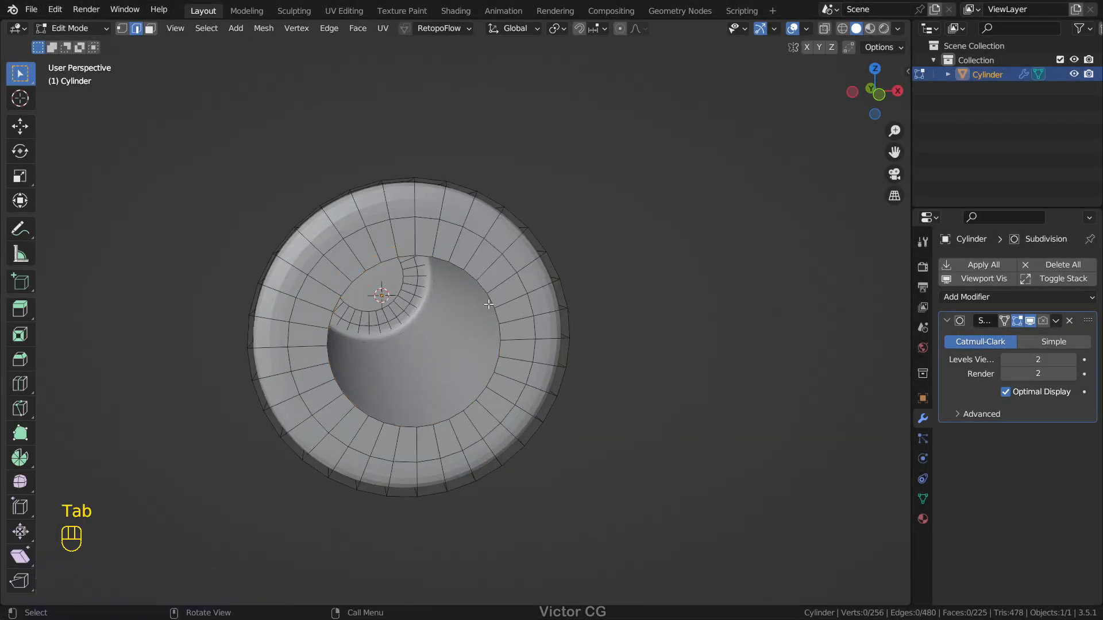
middle_drag(590, 306, 617, 309)
key(ctrl+f)
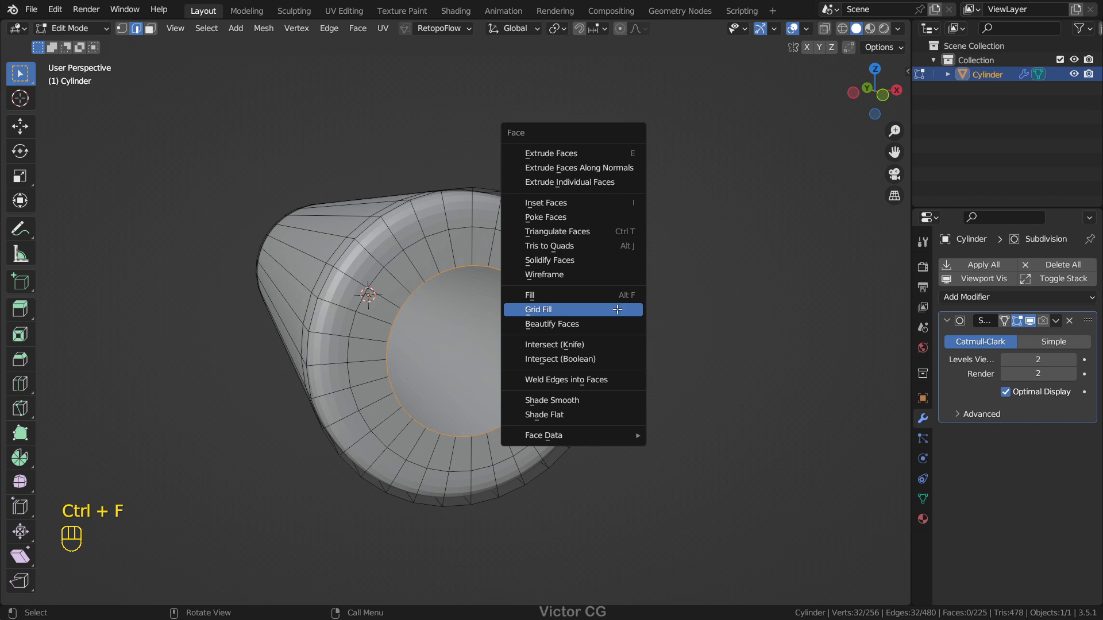
click(617, 309)
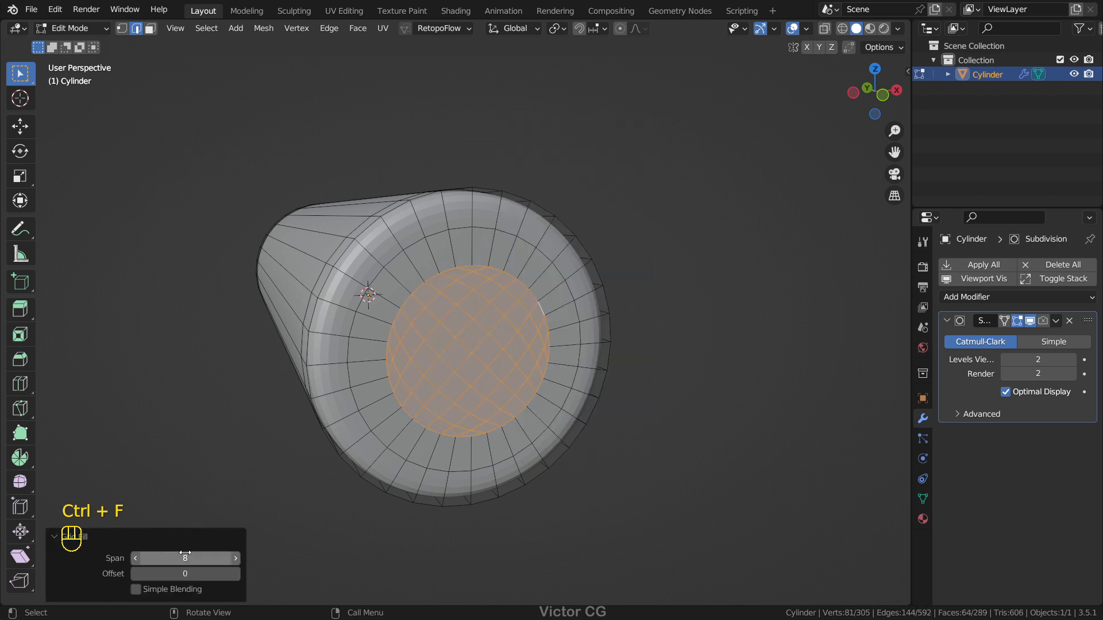
Step: Set the Grid Fill span to 2 and offset to 7, and return to Object Mode
click(136, 559)
click(235, 578)
click(235, 578)
click(236, 577)
click(236, 578)
click(236, 577)
click(235, 578)
click(235, 577)
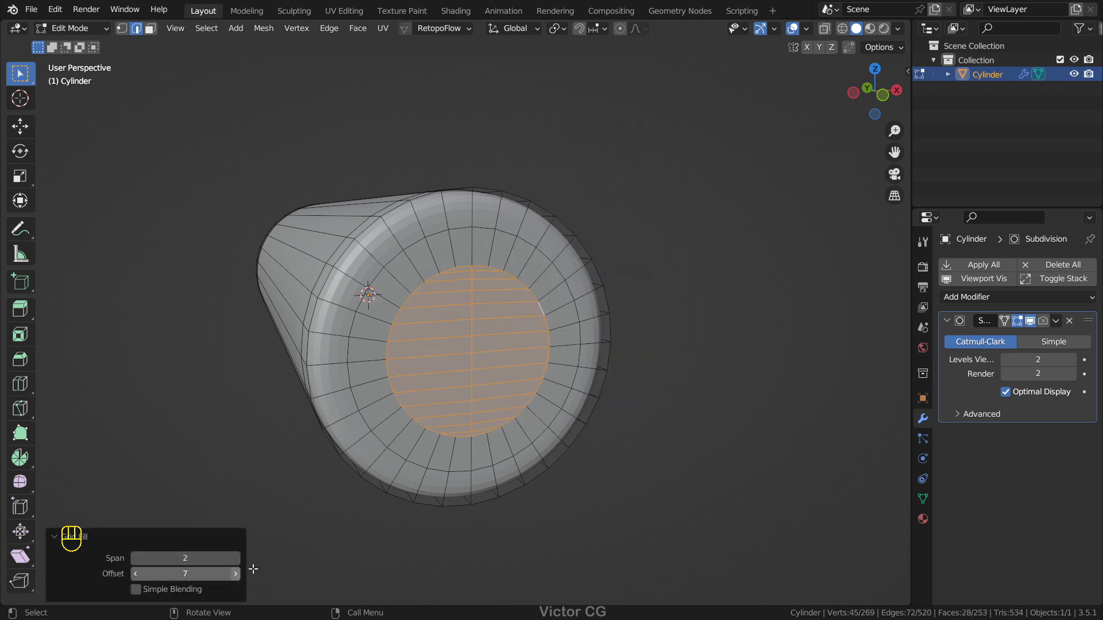
middle_drag(634, 402, 627, 394)
key(Tab)
Step: Fill another open edge loop of the mesh with Grid Fill and leave Edit Mode
middle_drag(495, 340, 639, 255)
key(Tab)
click(503, 276)
key(ctrl+f)
click(576, 267)
key(Tab)
click(517, 270)
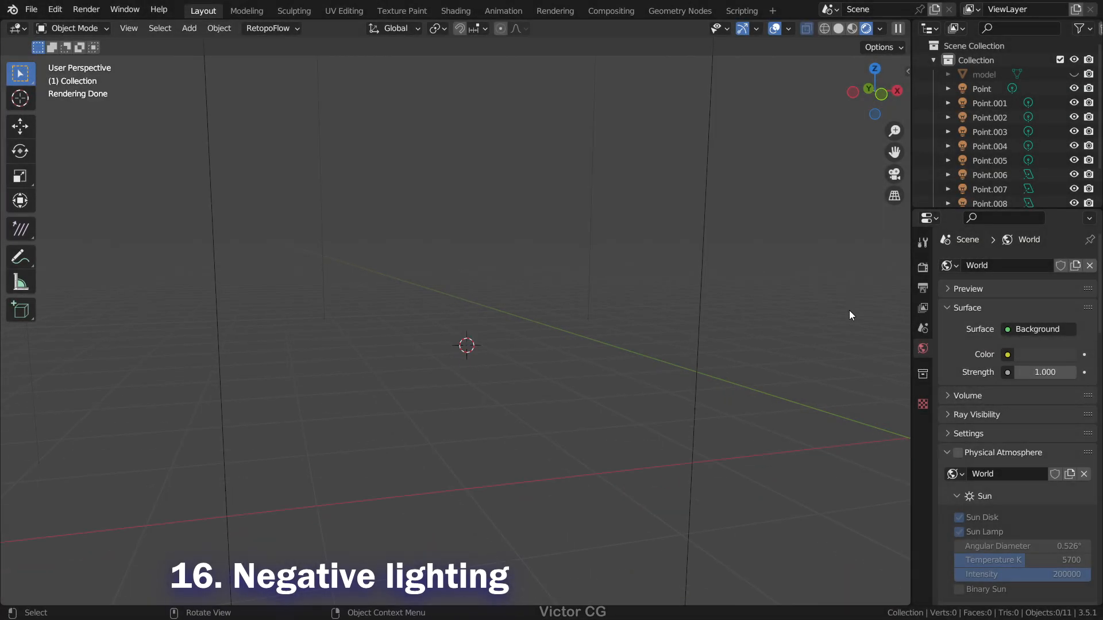
Step: Add a point light with a power of -10 W and move it into the room scene
key(shift+a)
mouse_move(527, 306)
click(594, 306)
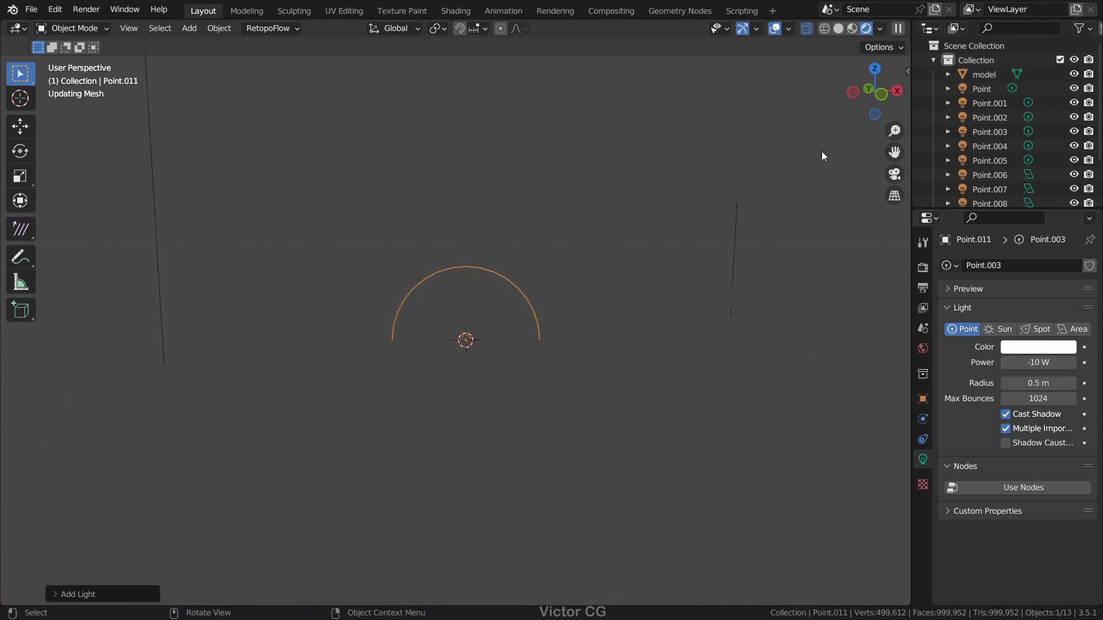
key(g)
click(448, 255)
middle_drag(448, 256, 462, 263)
key(KP_Decimal)
Step: Set the point light's power to -50 W and move it under the carved table
scroll(457, 278, down, 2)
click(1049, 364)
text(-50)
key(Return)
key(g)
click(686, 339)
middle_drag(686, 340, 544, 325)
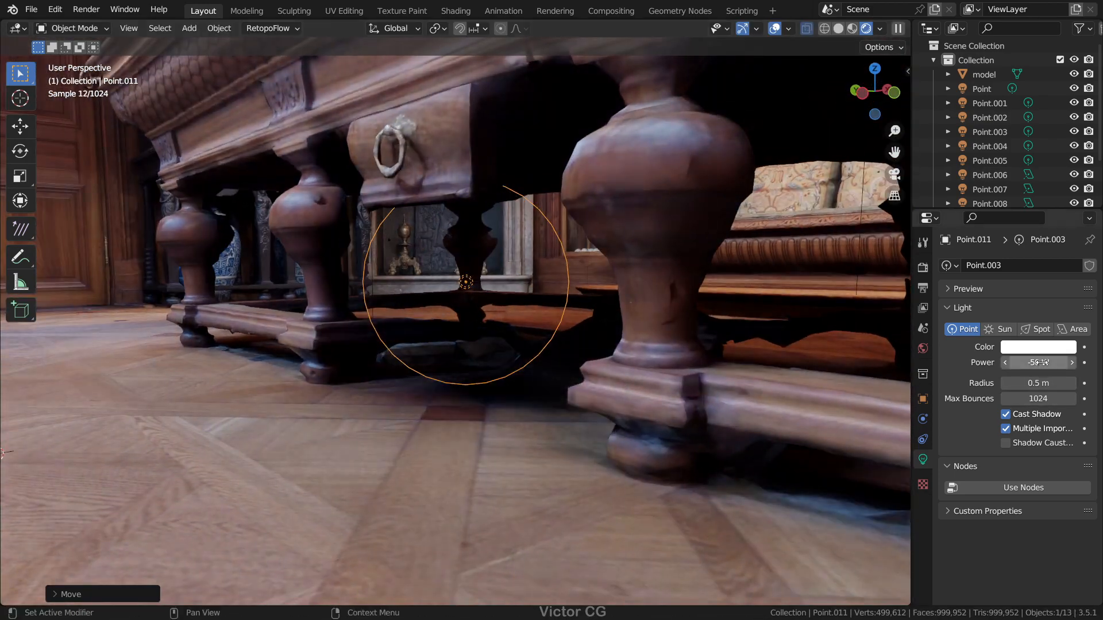
key(Return)
middle_drag(569, 347, 533, 354)
Step: Move forward through the village scene with Walk Navigation
key(shift+grave)
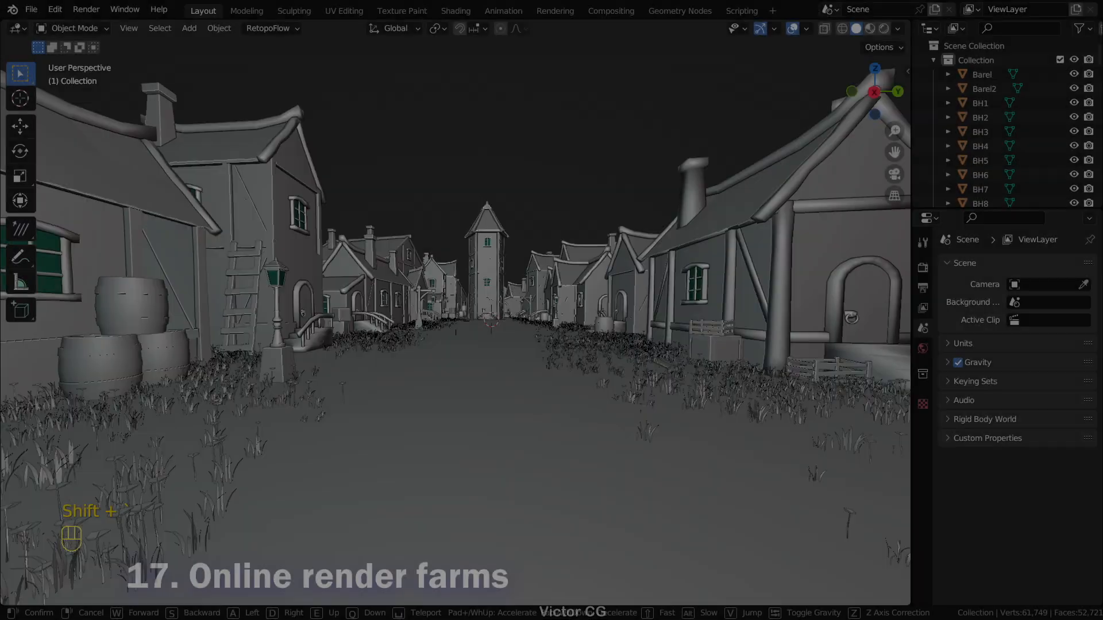
key(w)
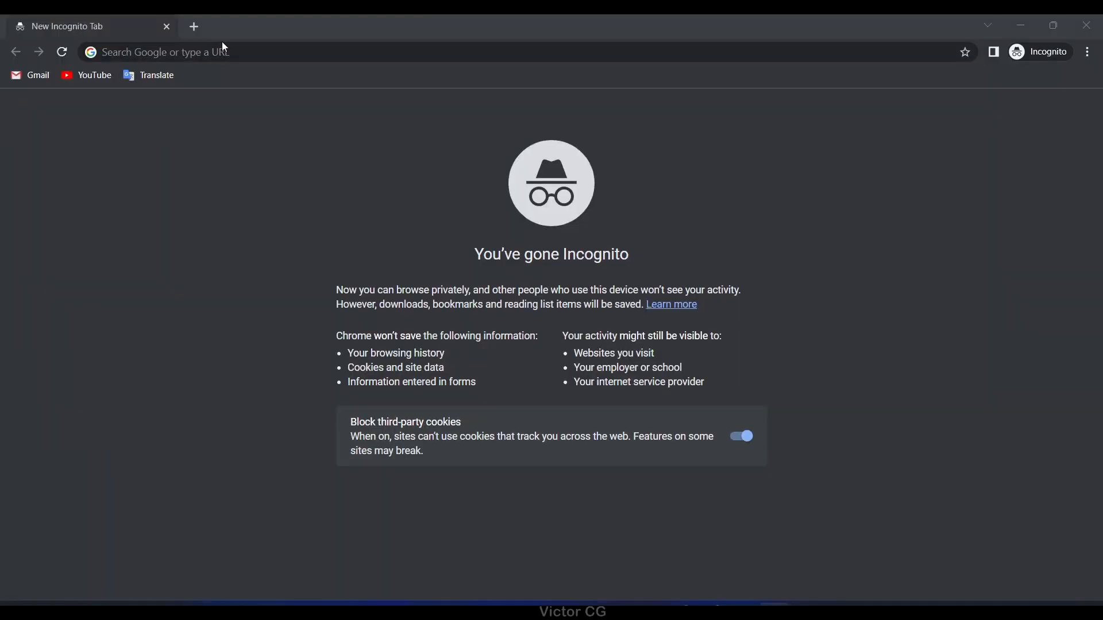
Step: Switch to Chrome, search Google for "render farm", and look over the Fox Renderfarm home page
text(render farm)
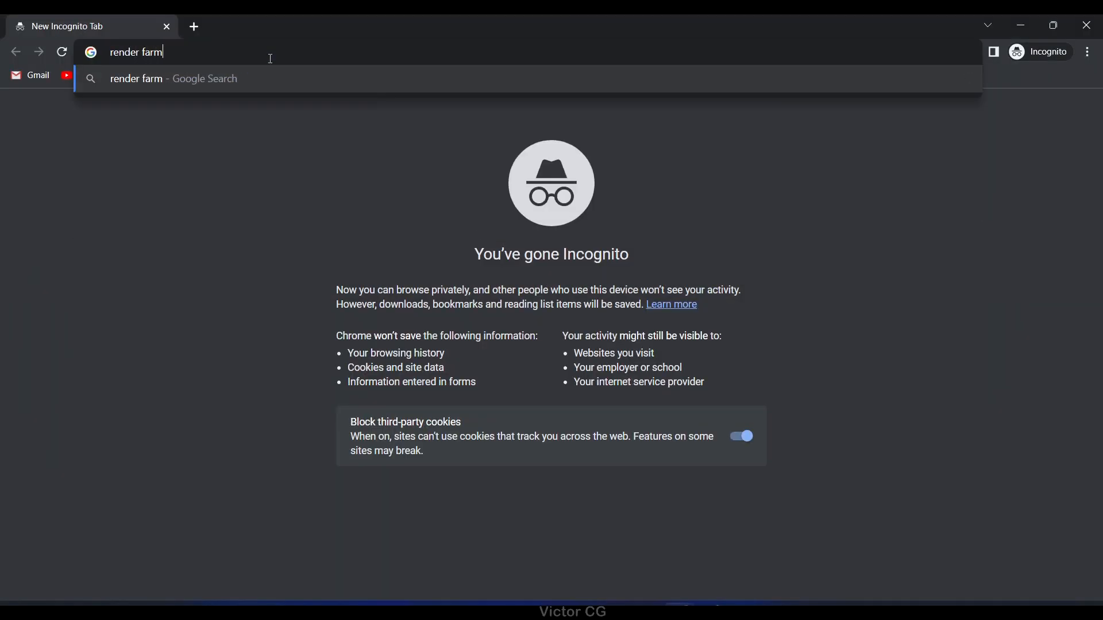
key(Return)
click(337, 310)
scroll(669, 281, down, 12)
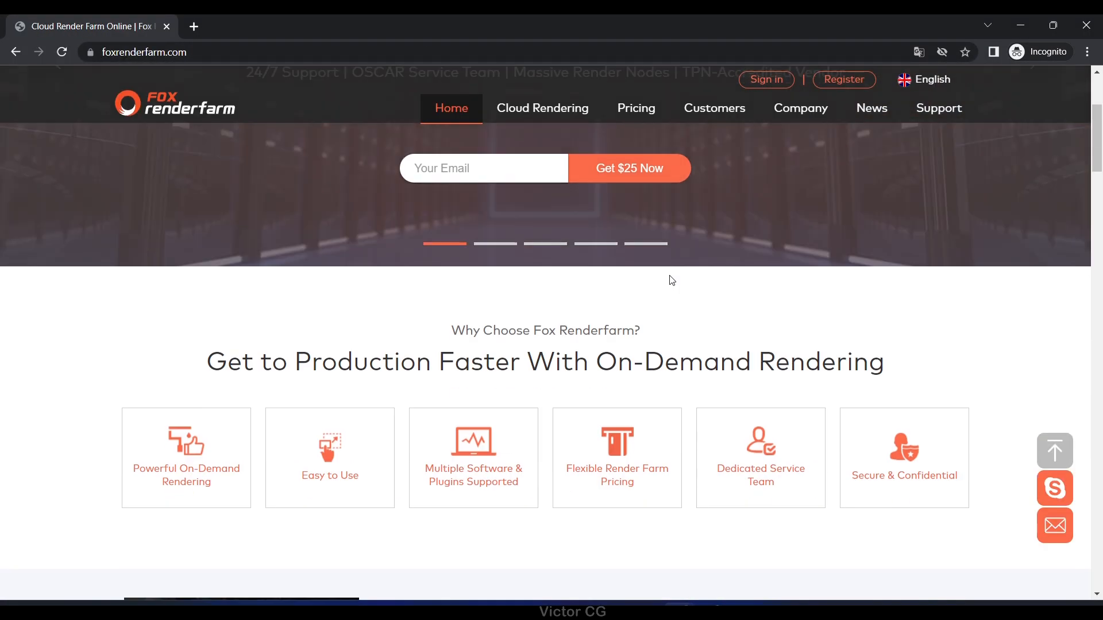
key(alt+Left)
Step: Look over the RebusFarm and GarageFarm home pages from the search results
click(239, 422)
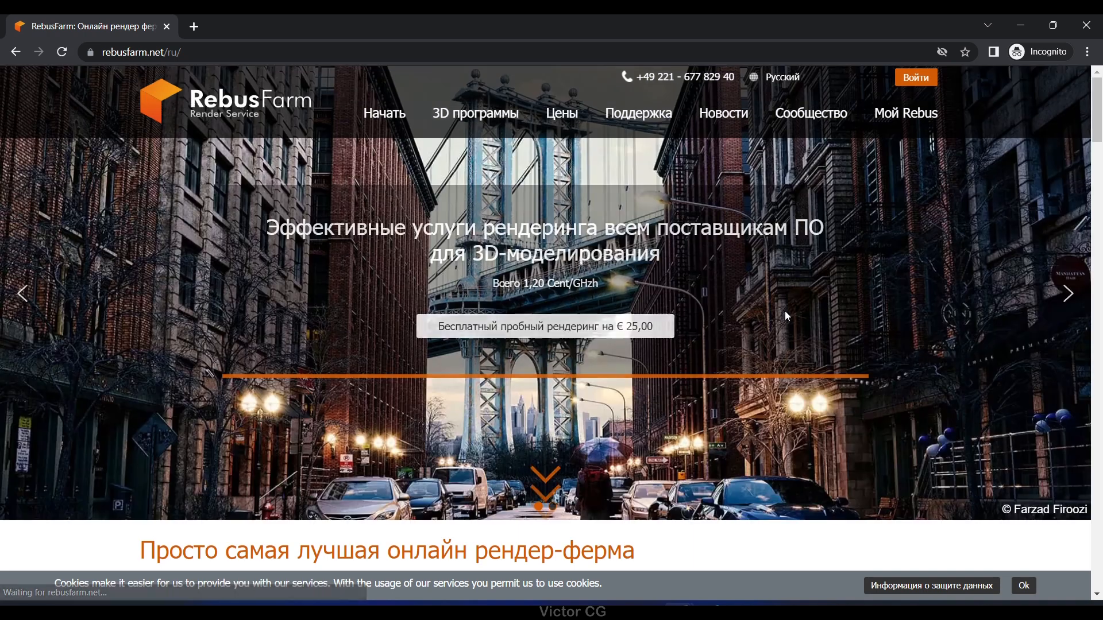
scroll(785, 313, down, 10)
key(alt+Left)
click(356, 352)
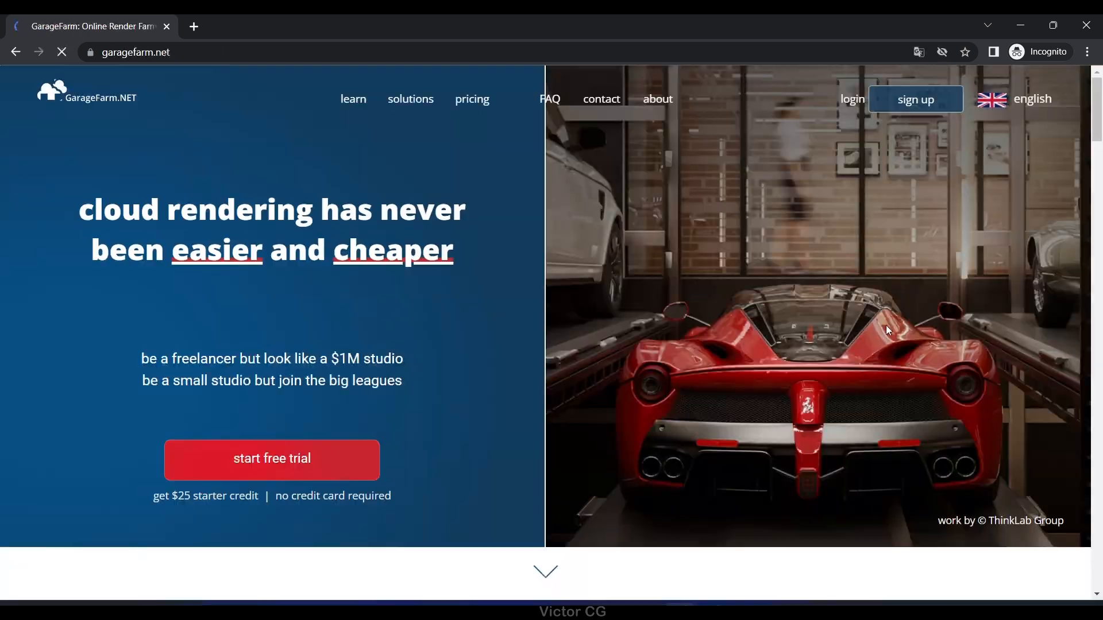
scroll(885, 326, down, 15)
key(alt+Left)
Step: Search Google for "free render farm" and look through the results
click(247, 109)
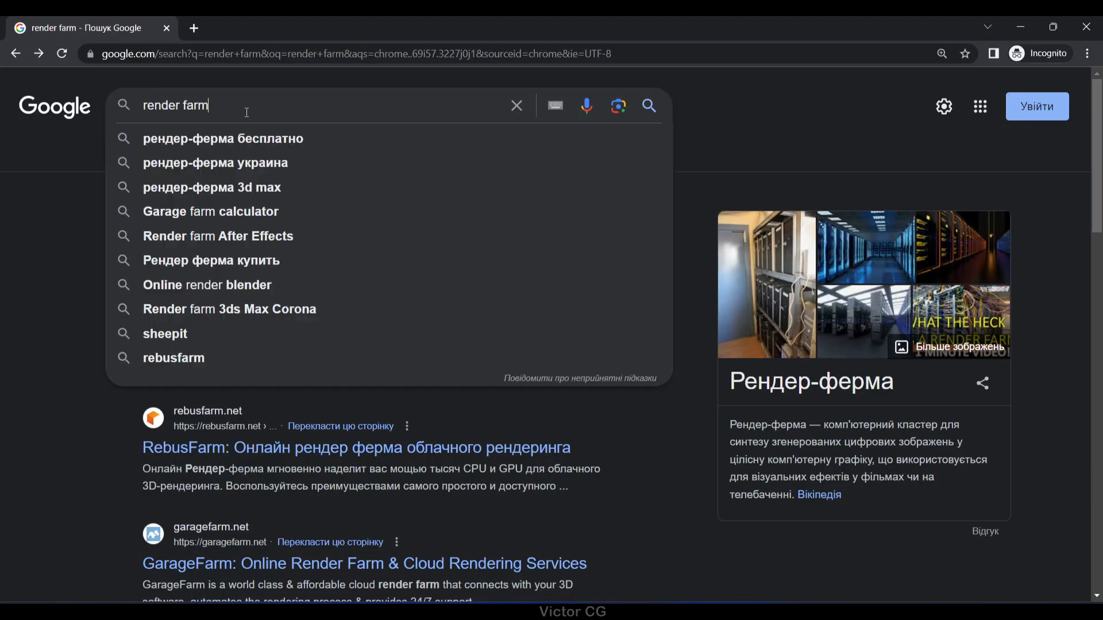
text(free ren)
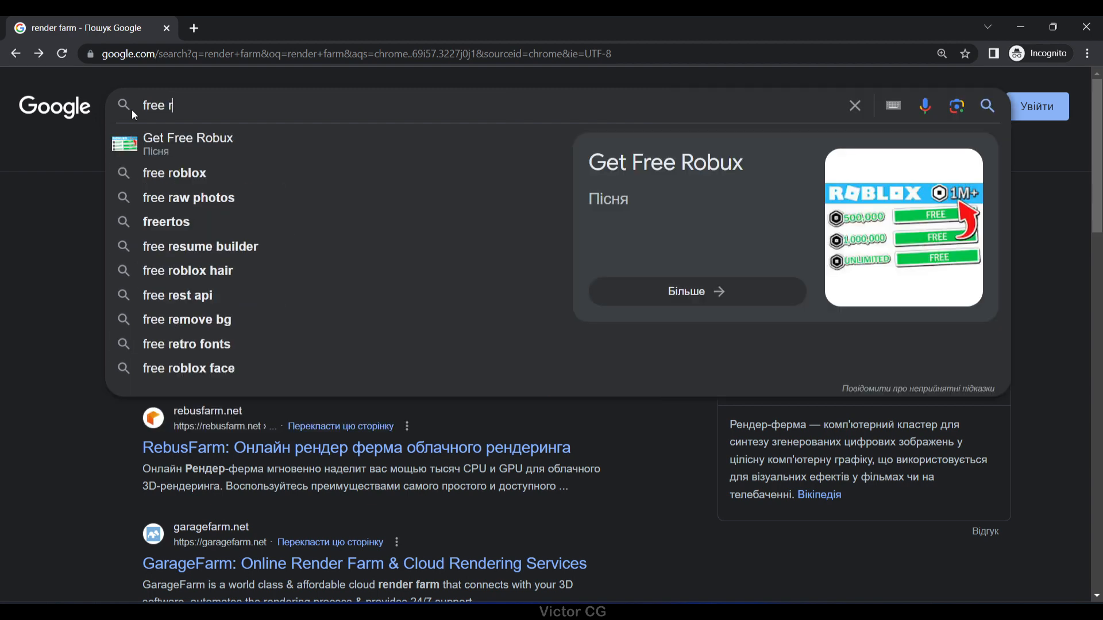
text(der farm)
key(Return)
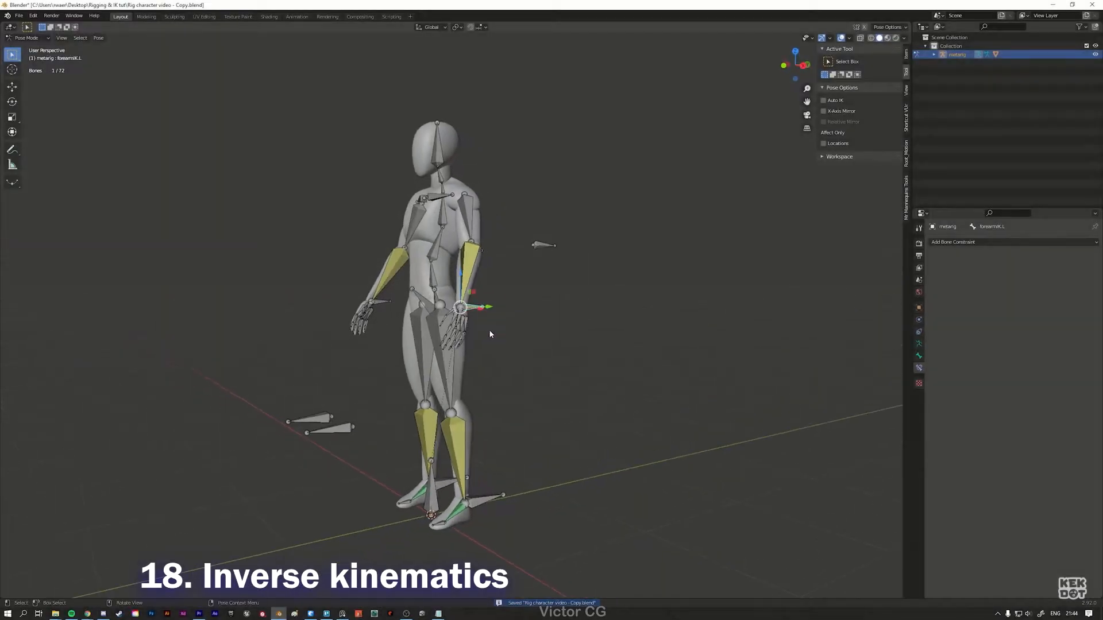
scroll(490, 334, up, 3)
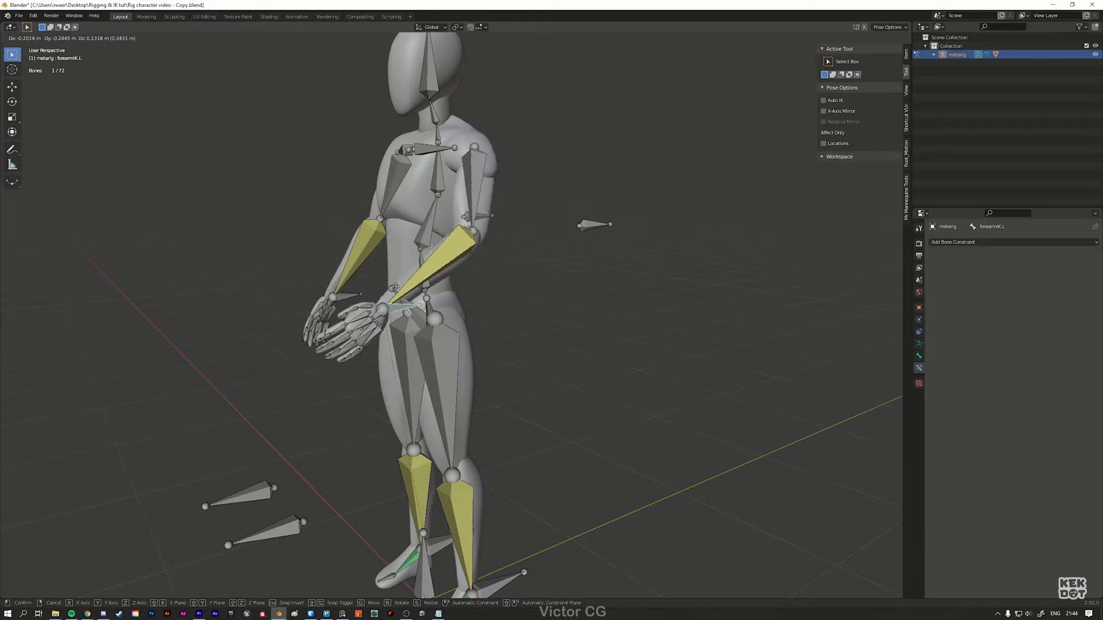
Step: Switch to Blender and pose the mannequin by moving the left forearm IK bone and raising the left shin IK bone along Z
click(515, 256)
middle_drag(515, 259, 486, 118)
click(460, 455)
middle_drag(461, 455, 409, 442)
key(g)
key(z)
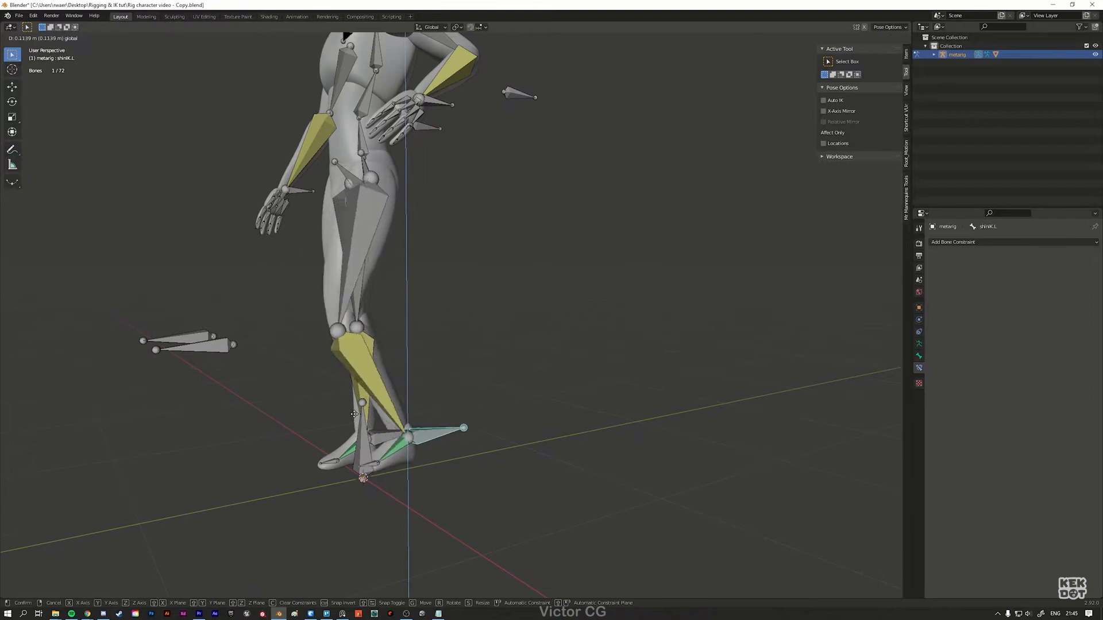
middle_drag(280, 368, 419, 381)
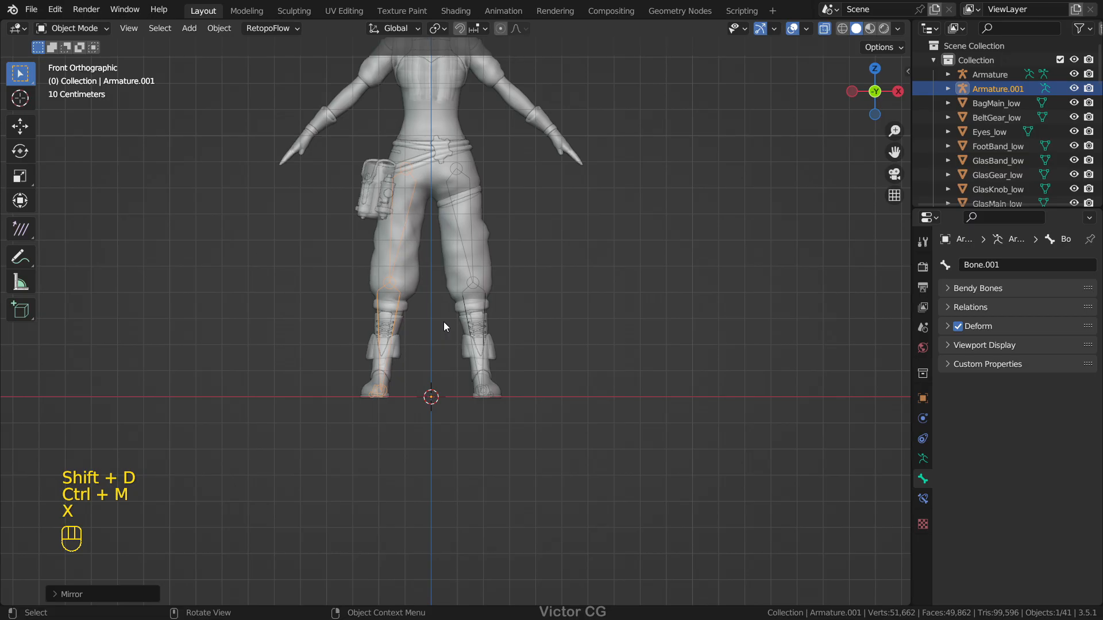
scroll(444, 322, up, 4)
shift+middle_drag(452, 318, 529, 316)
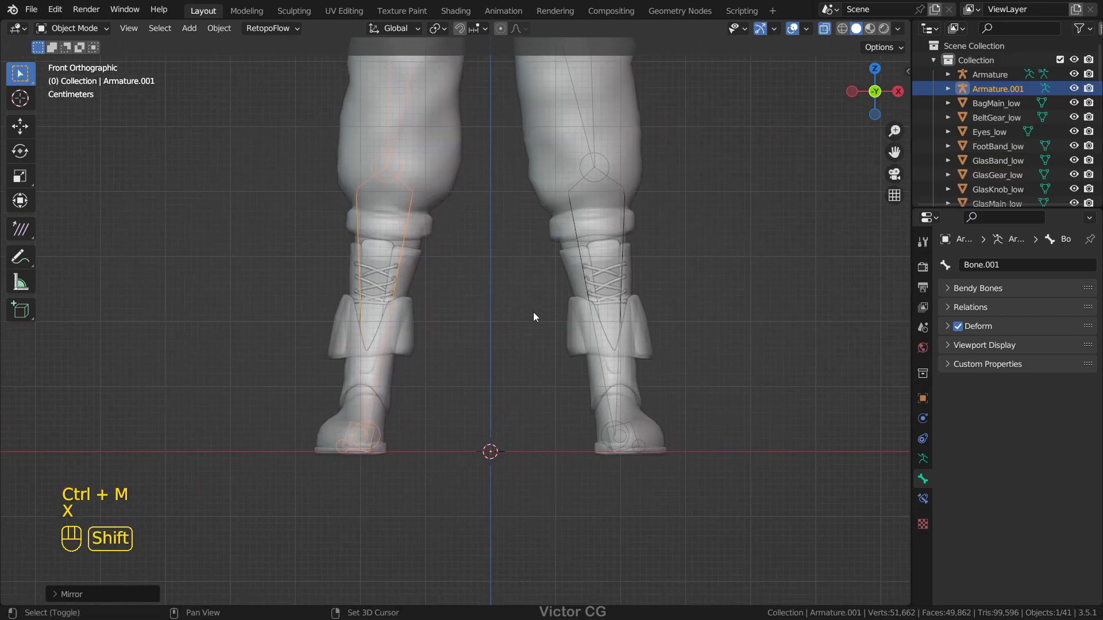
Step: Put the mirrored leg armature in Pose Mode and add IK to shin Bone.004, using that leg's foot bone as the target
scroll(540, 308, down, 2)
key(ctrl+Tab)
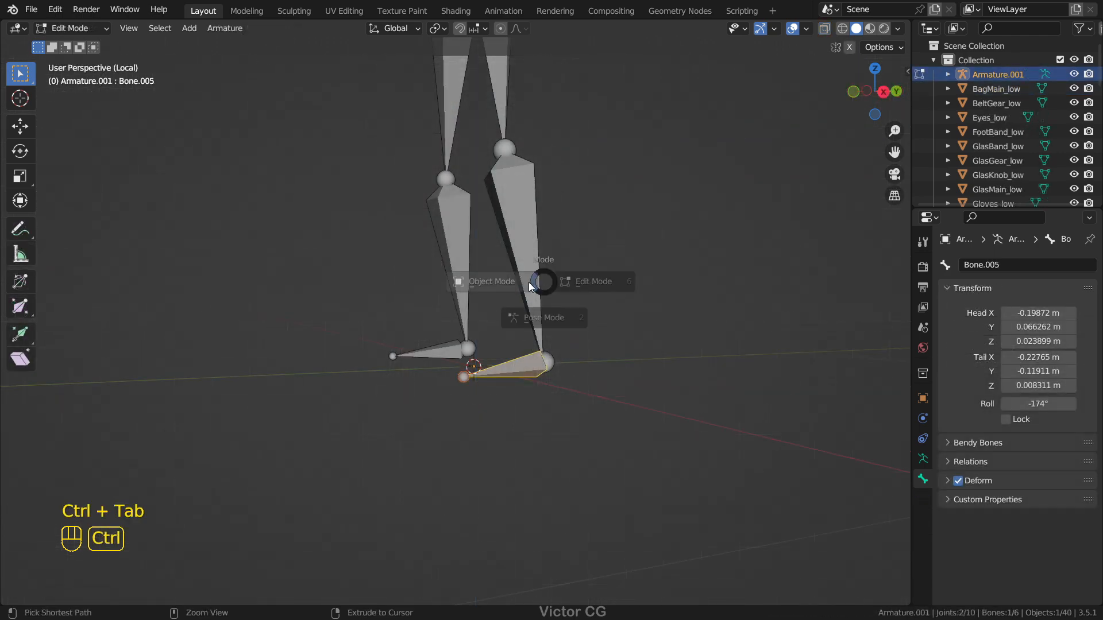
click(538, 287)
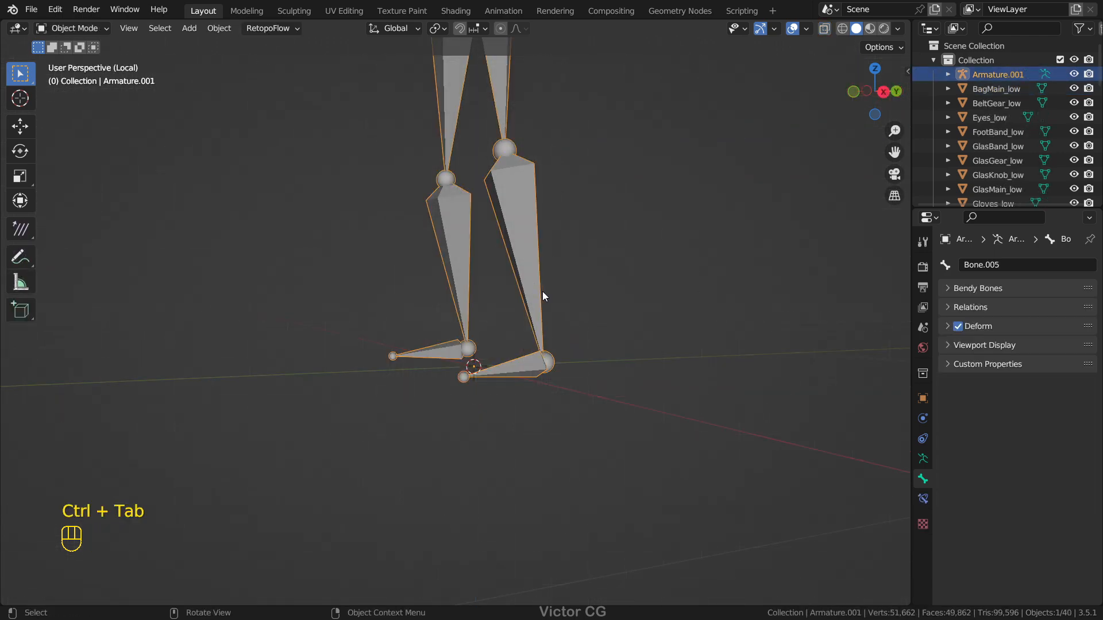
key(ctrl+Tab)
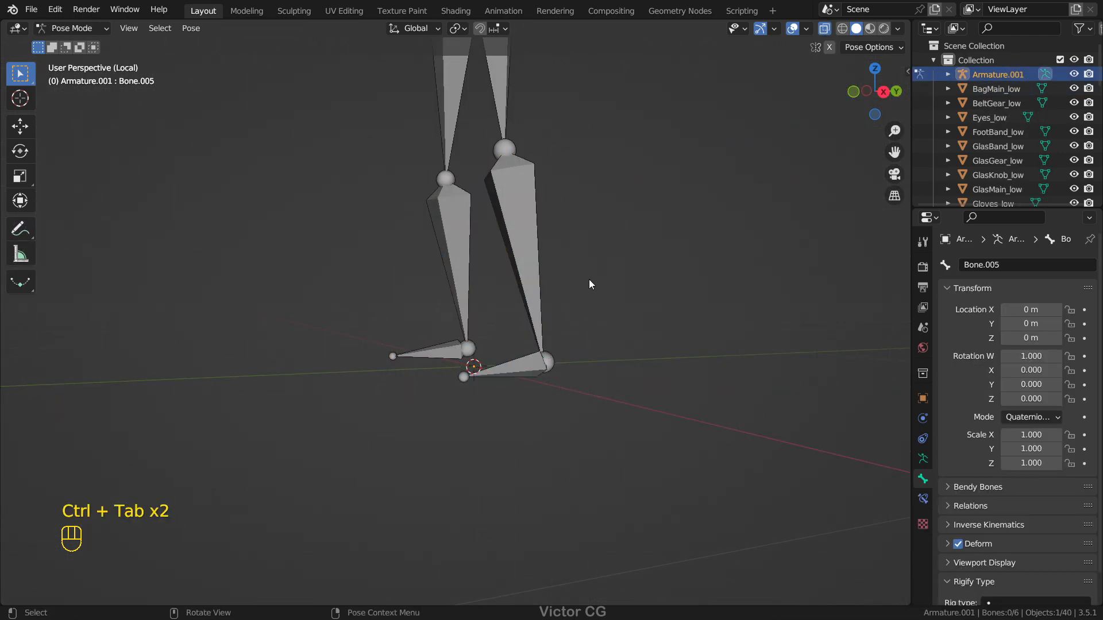
key(Tab)
key(Tab)
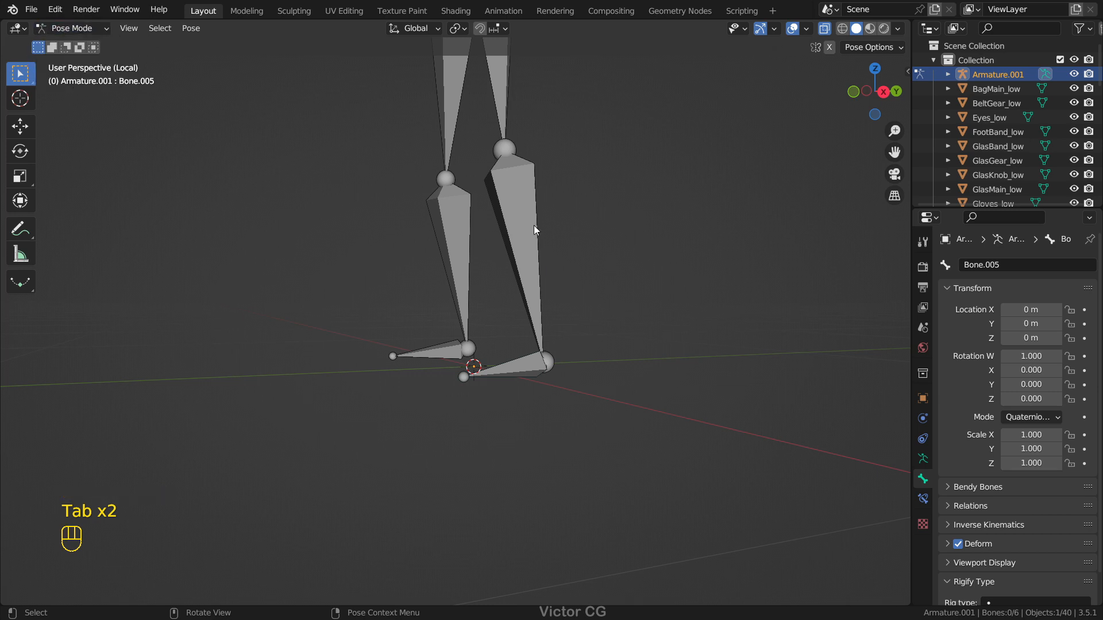
shift+middle_drag(532, 228, 453, 346)
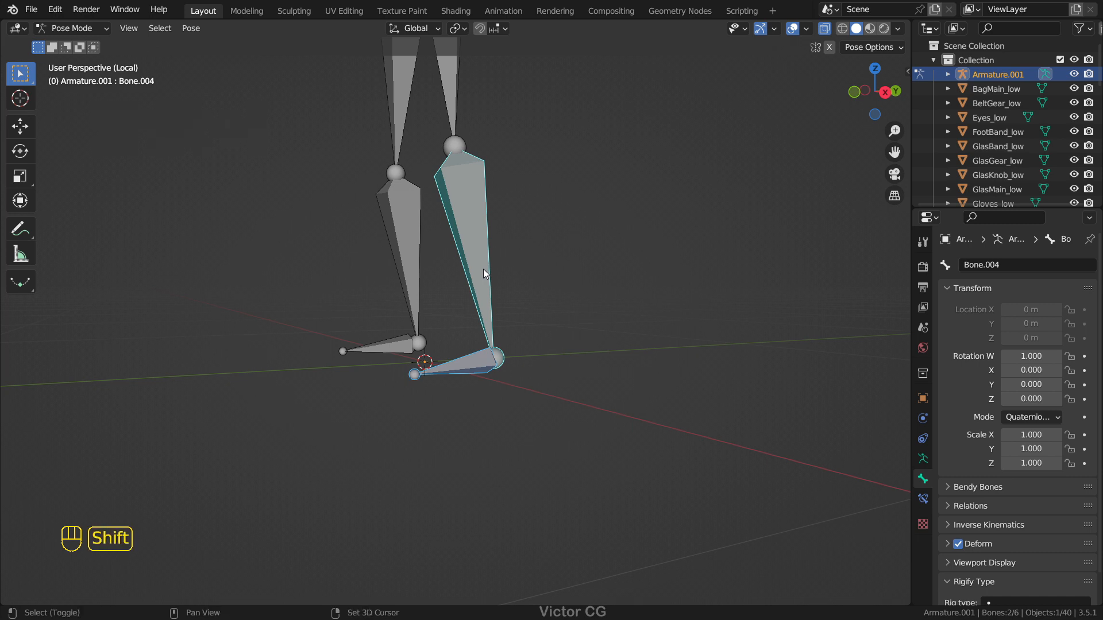
key(shift+i)
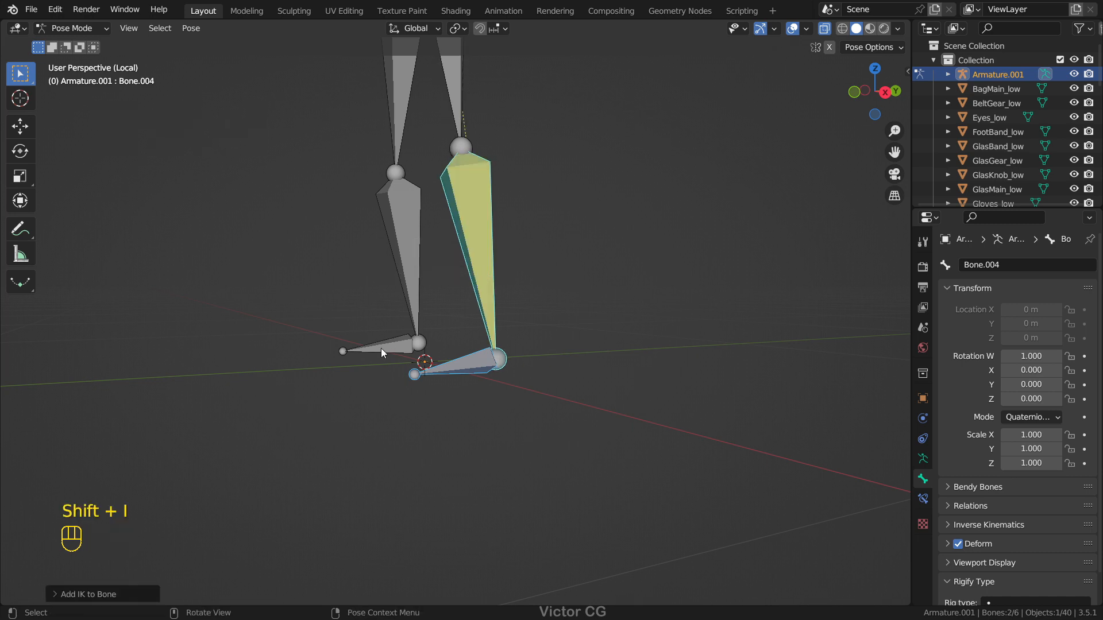
Step: Add IK to the other leg's shin, Bone.001, with its foot bone as the target, and test it by moving the foot
click(380, 348)
shift+click(400, 266)
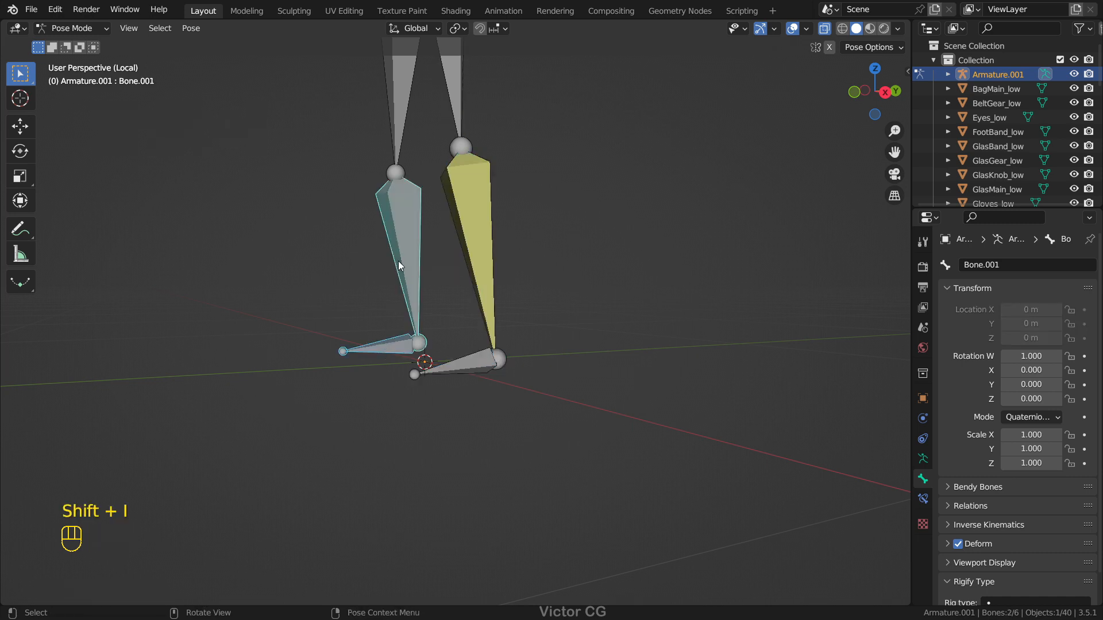
key(shift+i)
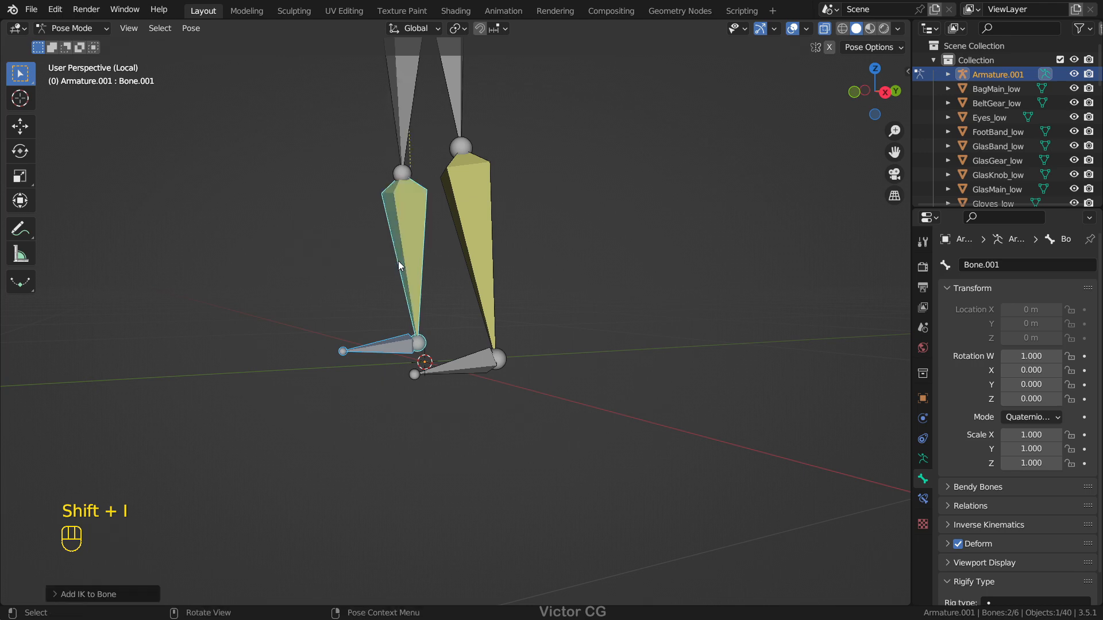
key(g)
key(Escape)
key(g)
key(Escape)
key(g)
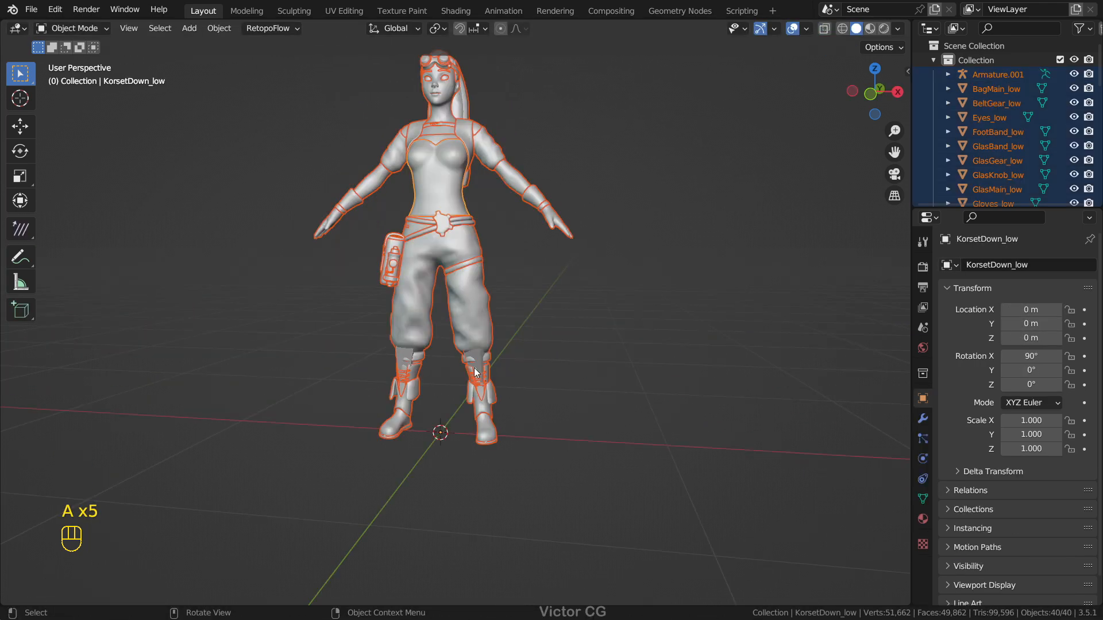
Step: Make the leg armature active among all selected character meshes and parent them to it with automatic weights
shift+click(473, 356)
scroll(489, 358, up, 2)
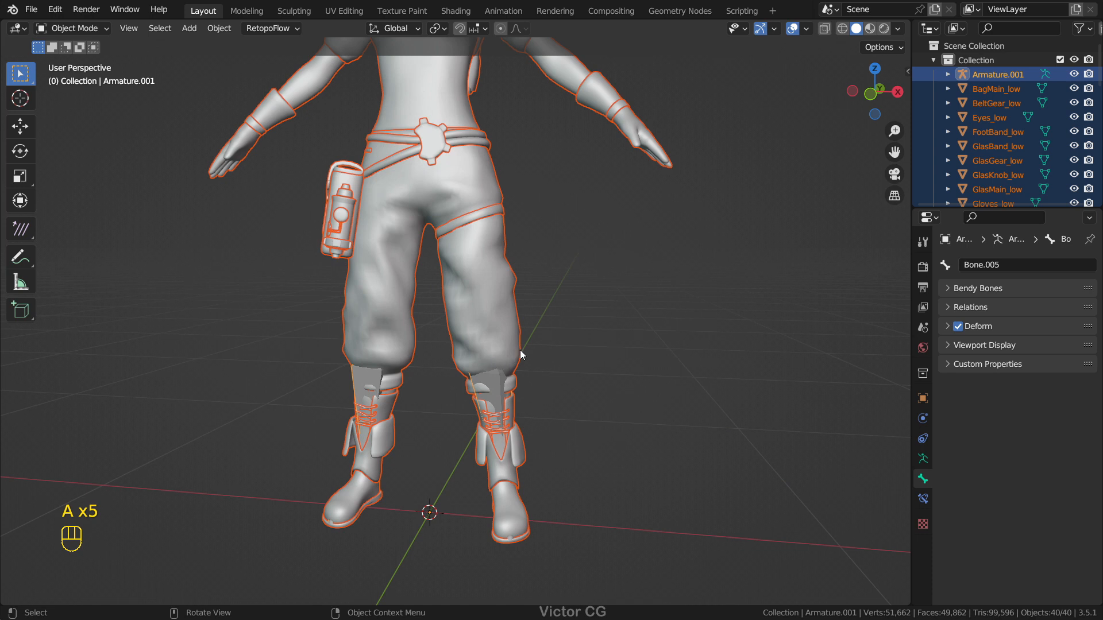
scroll(527, 339, up, 2)
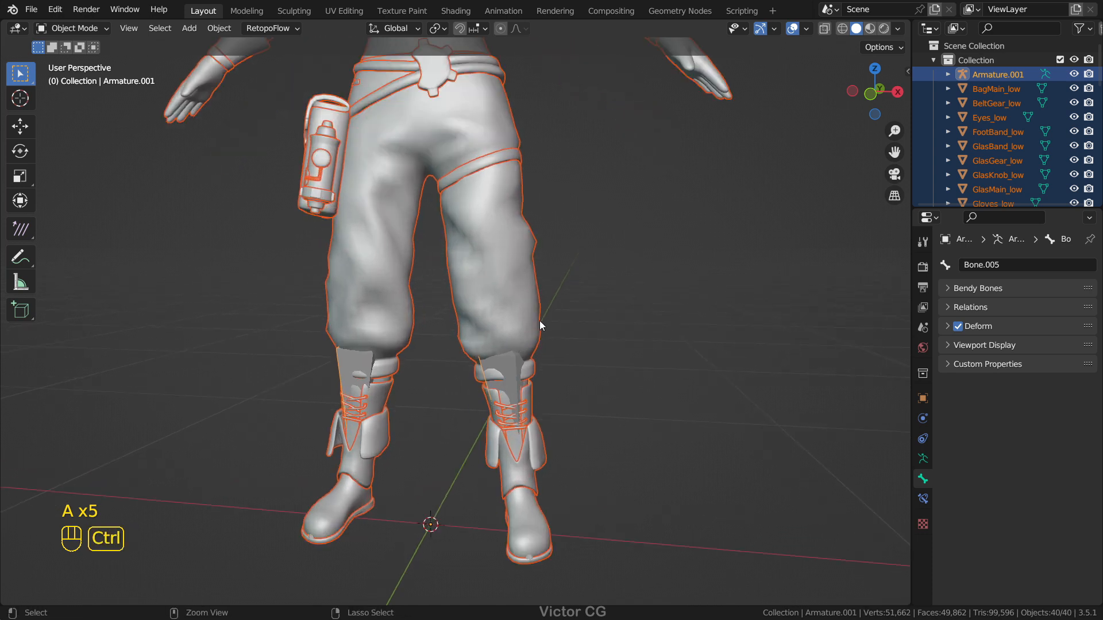
key(ctrl+p)
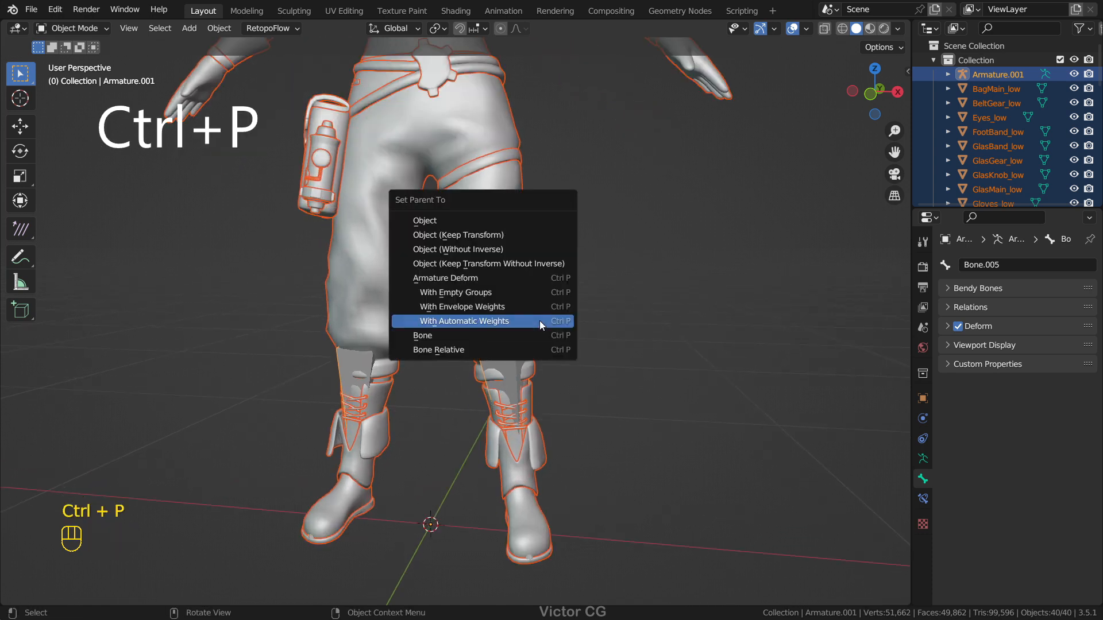
click(539, 320)
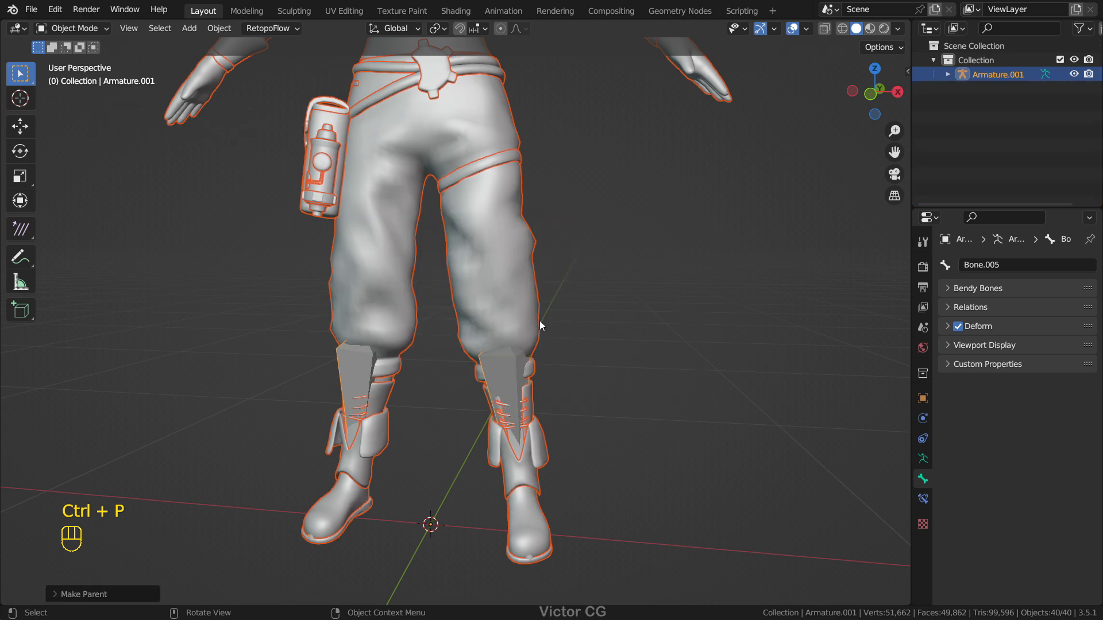
Step: Put the leg armature in Pose Mode and test the rig by moving the foot bone Bone.005
scroll(533, 326, down, 2)
key(ctrl+Tab)
key(g)
key(Escape)
key(g)
Step: Move and rotate a foot bone to pose the first leg of the character
key(Escape)
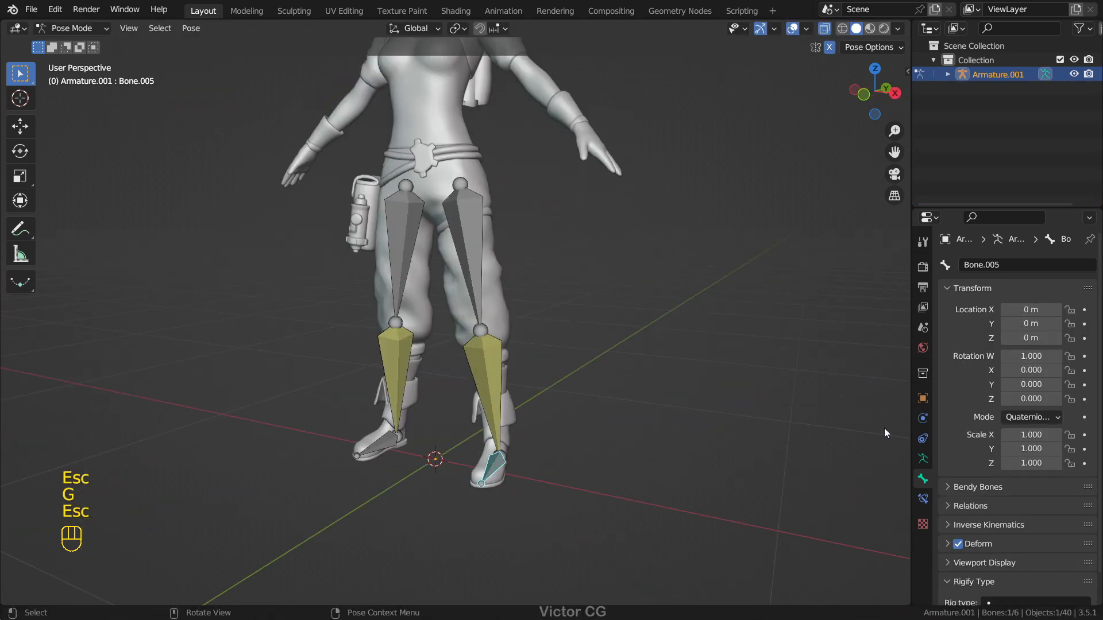
Step: Change the armature's bone display style so the bones are drawn as thin lines
click(922, 458)
click(984, 438)
click(1034, 459)
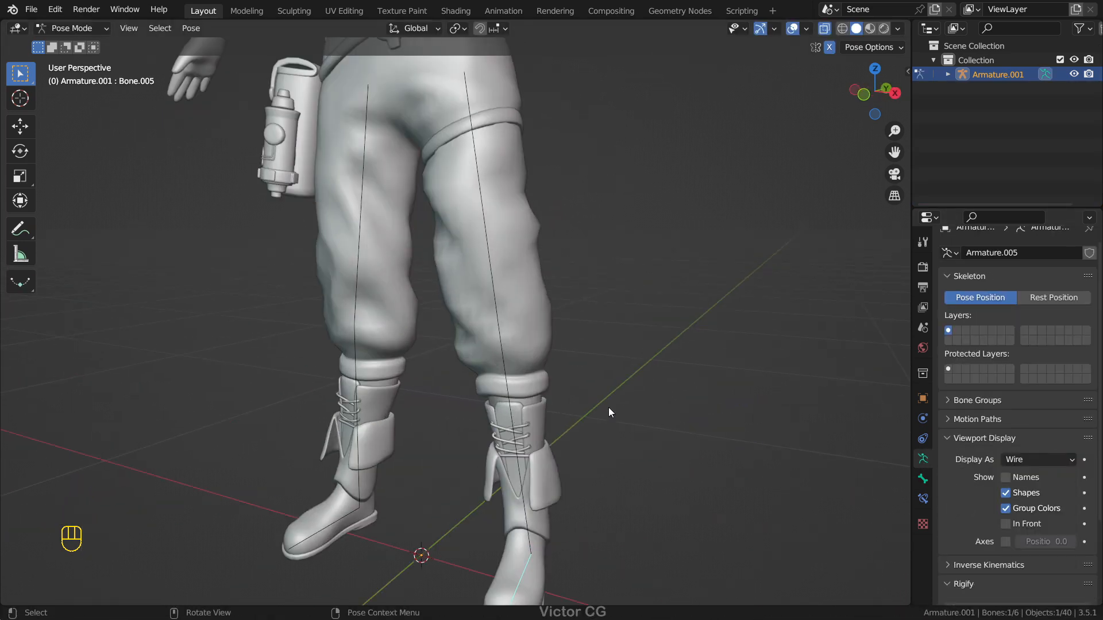
key(g)
mouse_move(610, 412)
middle_down()
mouse_move(684, 407)
mouse_move(609, 391)
middle_up()
key(Escape)
shift+middle_drag(519, 514, 512, 468)
key(r)
Step: Try moving the foot bone of the character's other leg and inspect the pose
key(Escape)
key(g)
click(482, 422)
middle_drag(482, 422, 565, 428)
click(387, 472)
key(g)
key(Escape)
key(g)
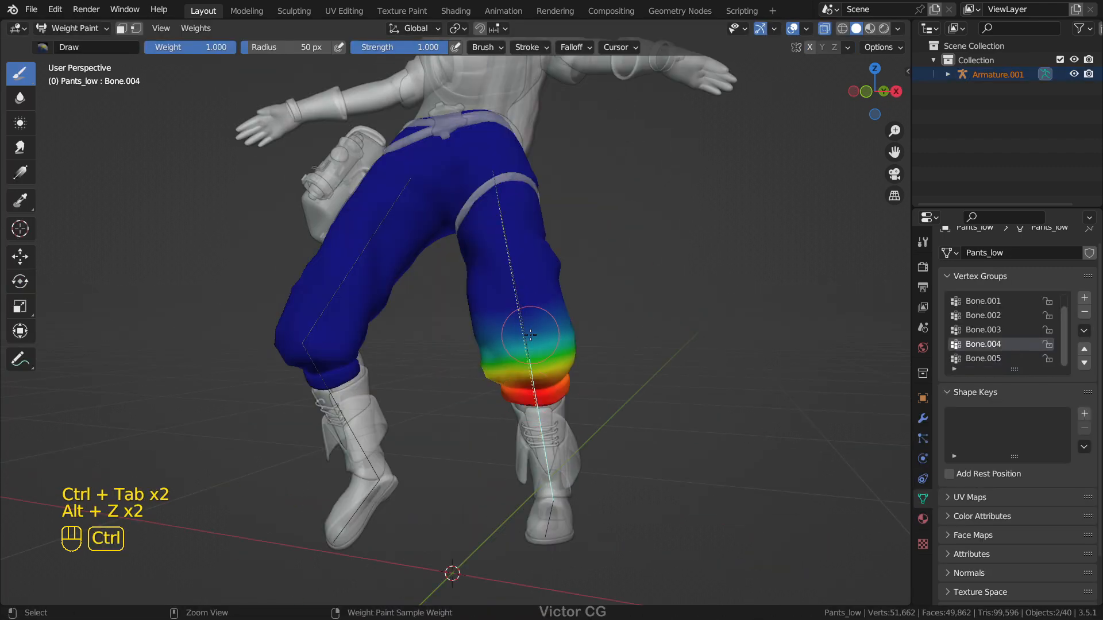
ctrl+click(530, 334)
middle_drag(530, 334, 489, 278)
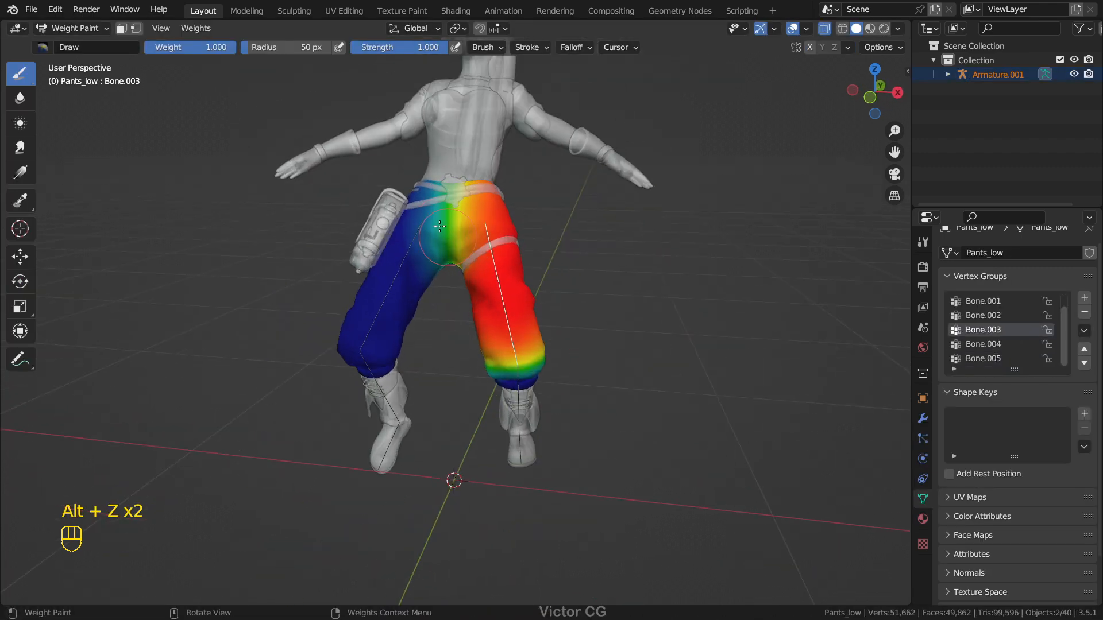
Step: View the pants' weights for one leg's thigh and shin bones in Weight Paint mode, and return to Object Mode without X-ray
ctrl+click(394, 308)
ctrl+click(376, 398)
middle_drag(376, 397, 436, 297)
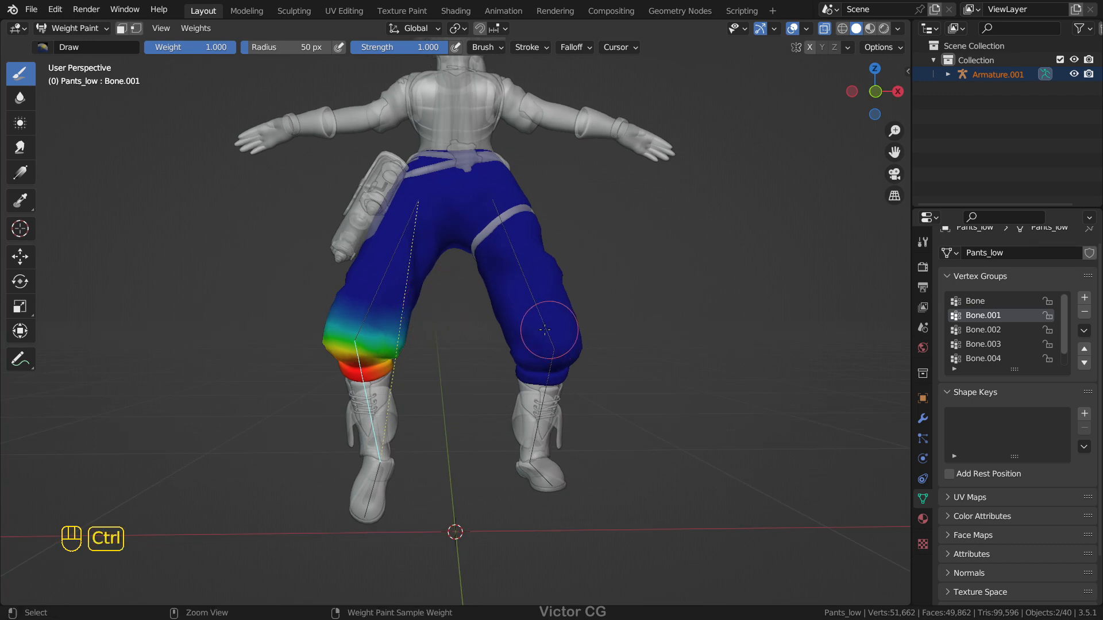
key(ctrl+Tab)
scroll(500, 282, down, 4)
key(alt+z)
middle_drag(500, 286, 610, 313)
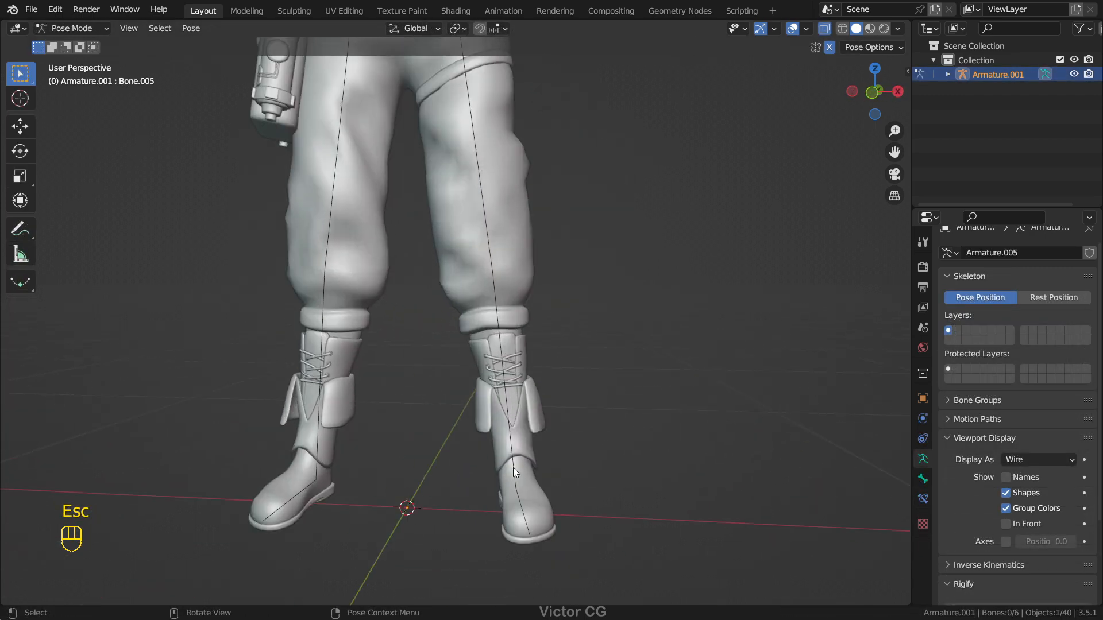
Step: Continue posing the character's legs by moving and rotating the foot bones on both sides
click(512, 467)
key(r)
key(Escape)
click(519, 504)
key(g)
click(459, 413)
middle_drag(357, 463, 387, 472)
click(363, 525)
key(g)
key(Escape)
click(382, 561)
key(g)
key(Escape)
key(g)
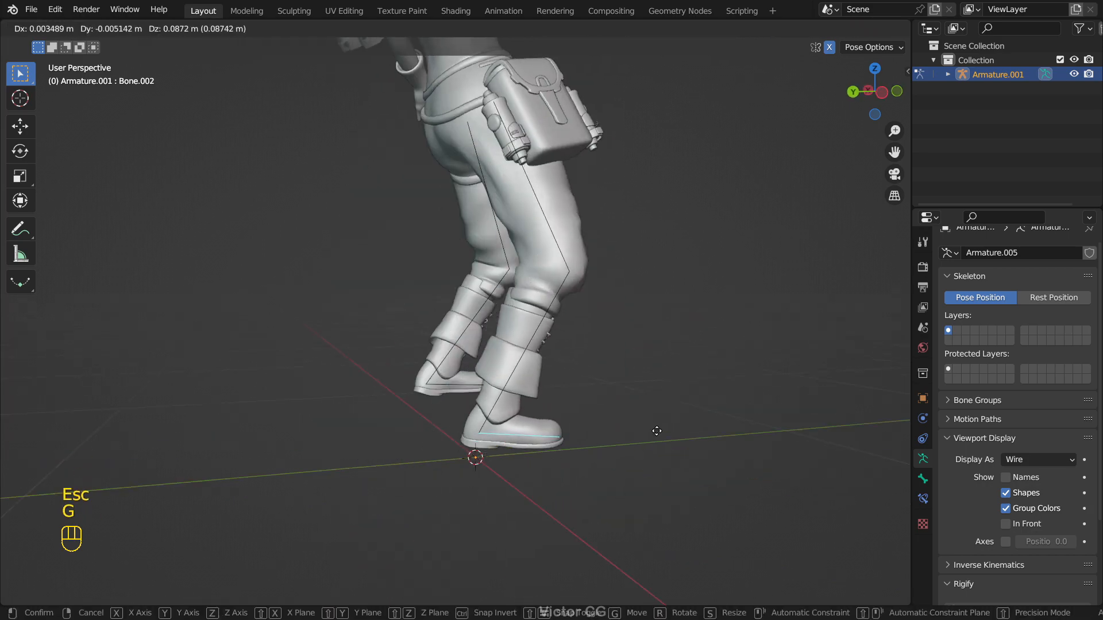
key(r)
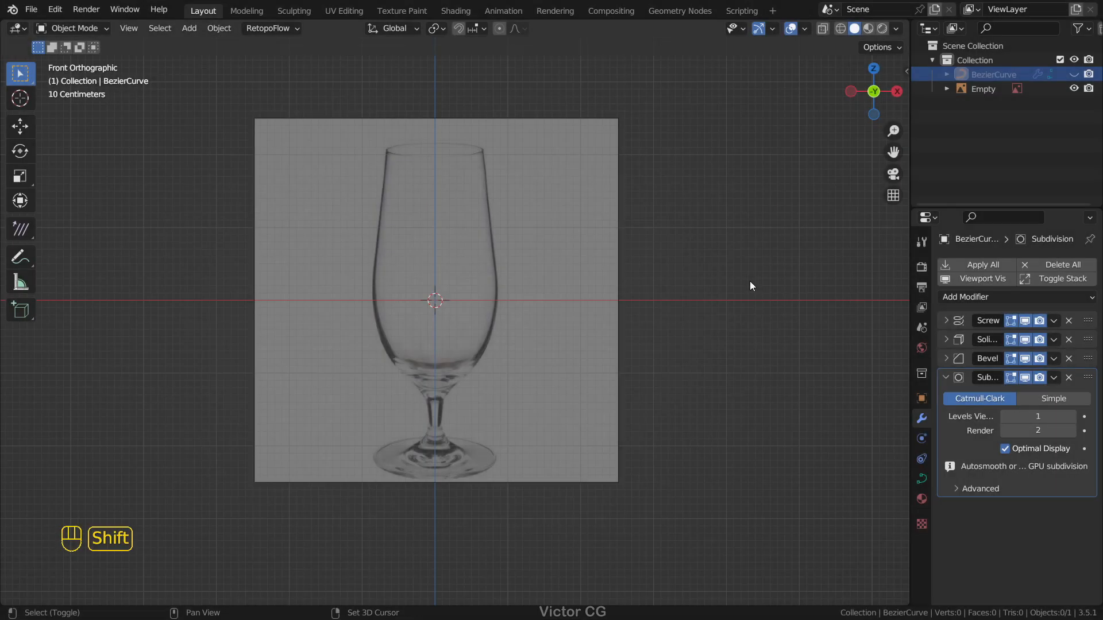
Step: Add a cylinder in front of the glass reference image and delete its top and bottom faces
key(shift+a)
click(825, 362)
scroll(694, 286, up, 3)
middle_drag(620, 301, 615, 339)
key(Tab)
key(3)
click(450, 236)
key(x)
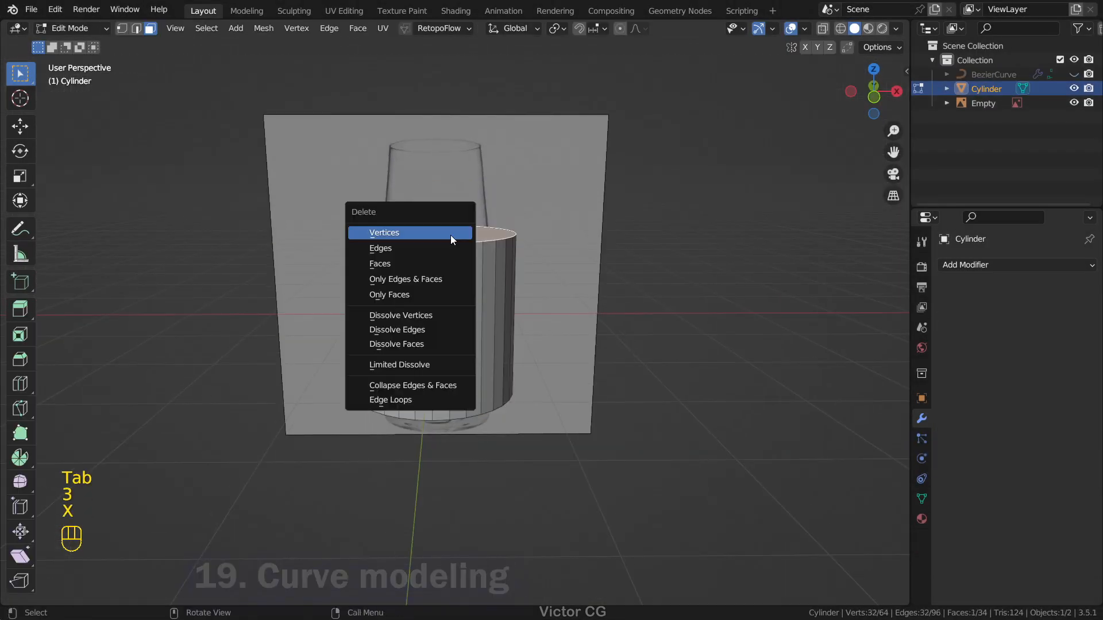
click(451, 264)
middle_drag(454, 402, 460, 344)
click(462, 340)
Step: Add a level 1 Subdivision Surface modifier to the open cylinder and return to Edit Mode
middle_drag(547, 252, 550, 288)
key(Tab)
key(ctrl+1)
key(Tab)
Step: In front view, move the cylinder's top edge loop up to the rim of the reference glass and scale it to fit
key(KP_1)
key(2)
alt+click(444, 229)
shift+middle_drag(659, 269, 659, 279)
key(g)
click(640, 246)
key(g)
click(698, 169)
key(s)
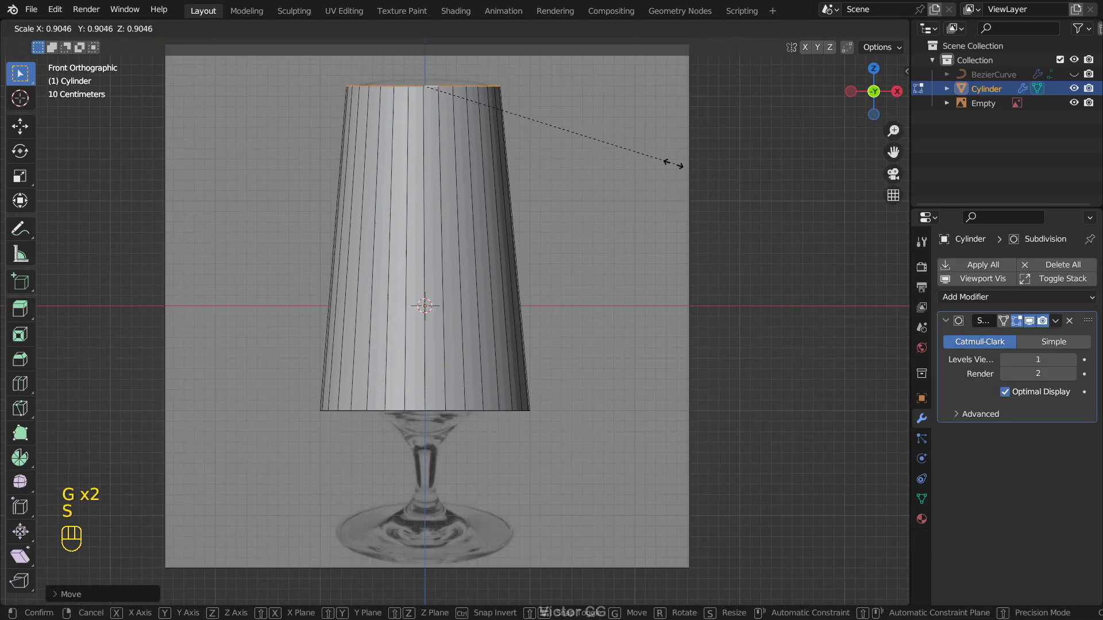
Step: Narrow the cylinder's bottom edge loop, and add a middle edge loop scaled and positioned to follow the glass bowl
alt+click(511, 412)
key(s)
key(ctrl+r)
click(494, 290)
key(s)
key(g)
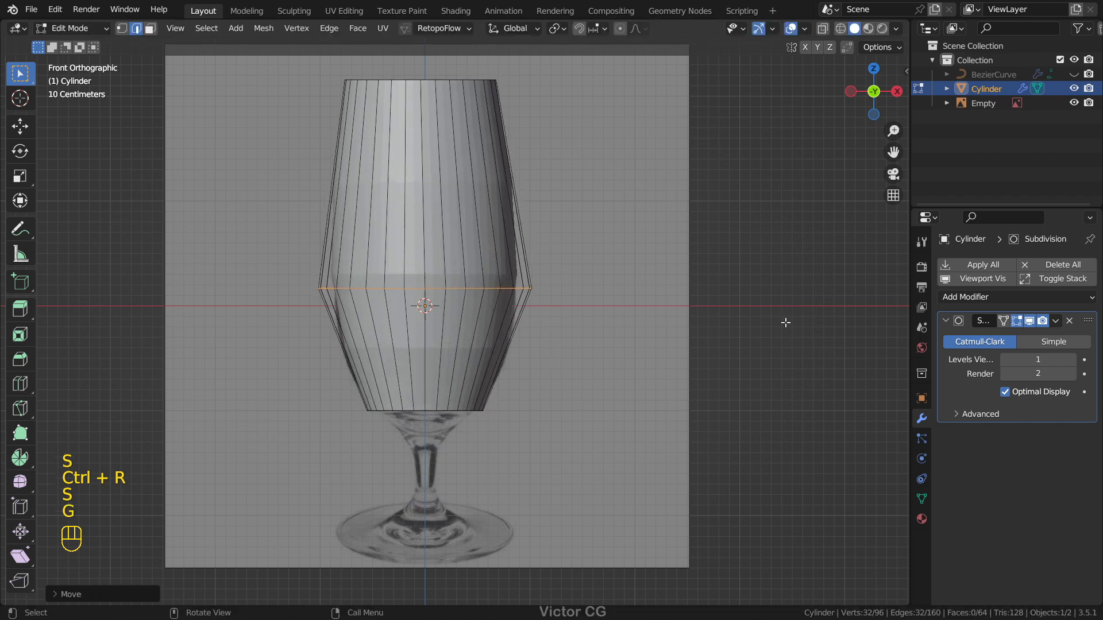
Step: Turn on the Subdivision modifier's on-cage display, and adjust the middle edge loop's height and width to the reference
click(1003, 321)
key(g)
key(z)
click(567, 278)
key(s)
click(576, 289)
key(alt+z)
key(alt+z)
key(2)
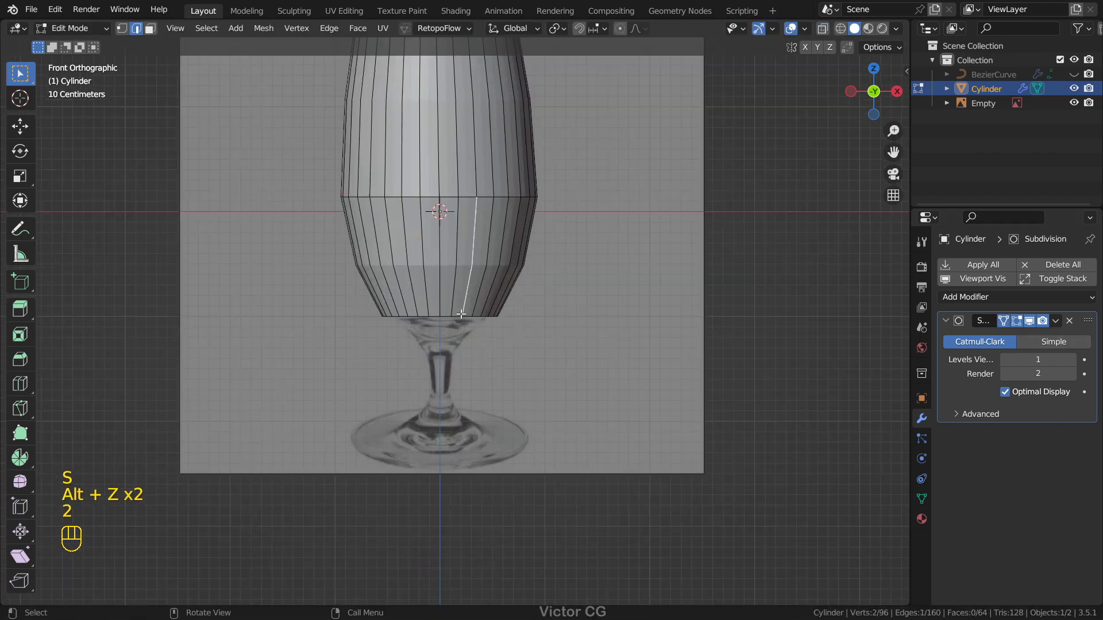
Step: Scale the bottom edge loop, extrude it down to the glass stem with a narrower end, and leave Edit Mode
alt+click(483, 317)
key(s)
click(601, 350)
key(e)
click(609, 419)
key(s)
click(557, 362)
key(Tab)
scroll(665, 347, down, 4)
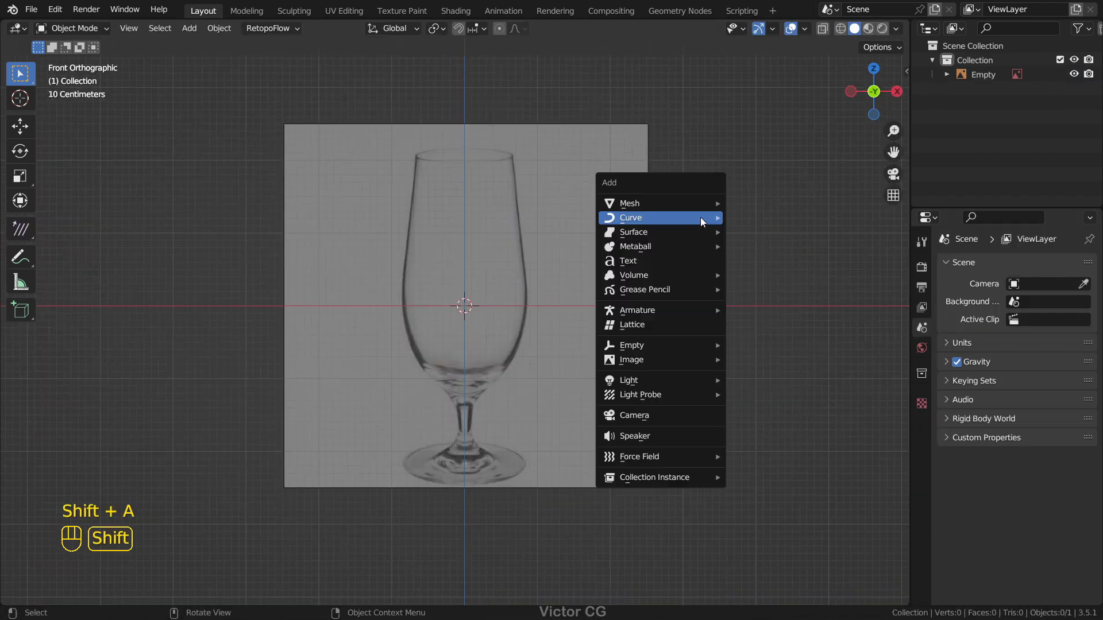
Step: Add a Screw modifier to the Bezier curve traced along the glass profile
click(752, 216)
scroll(467, 318, up, 2)
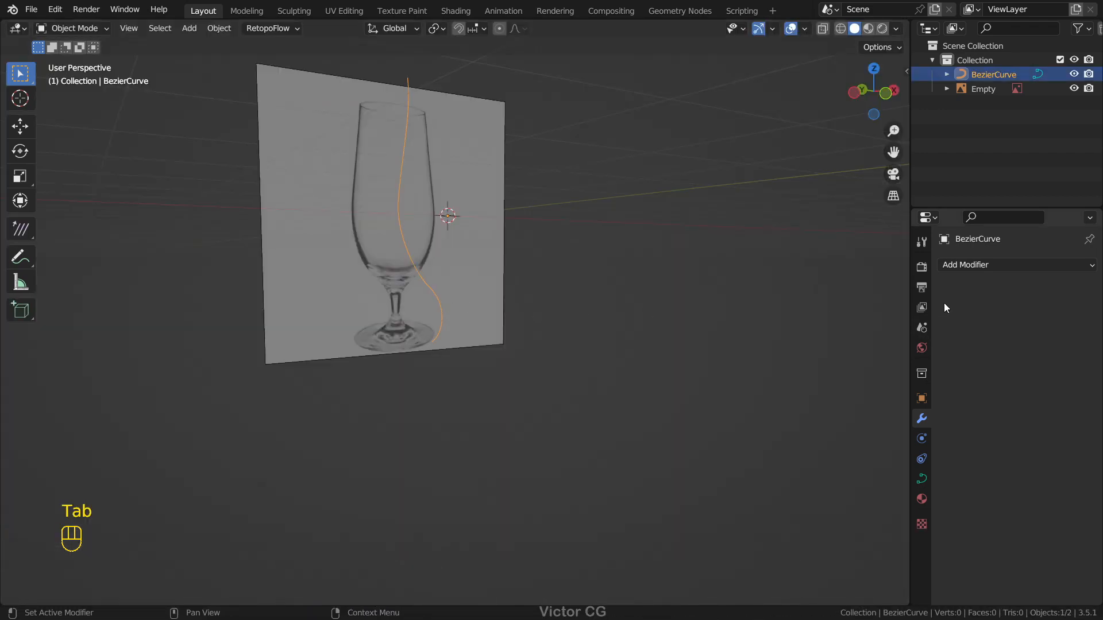
click(965, 265)
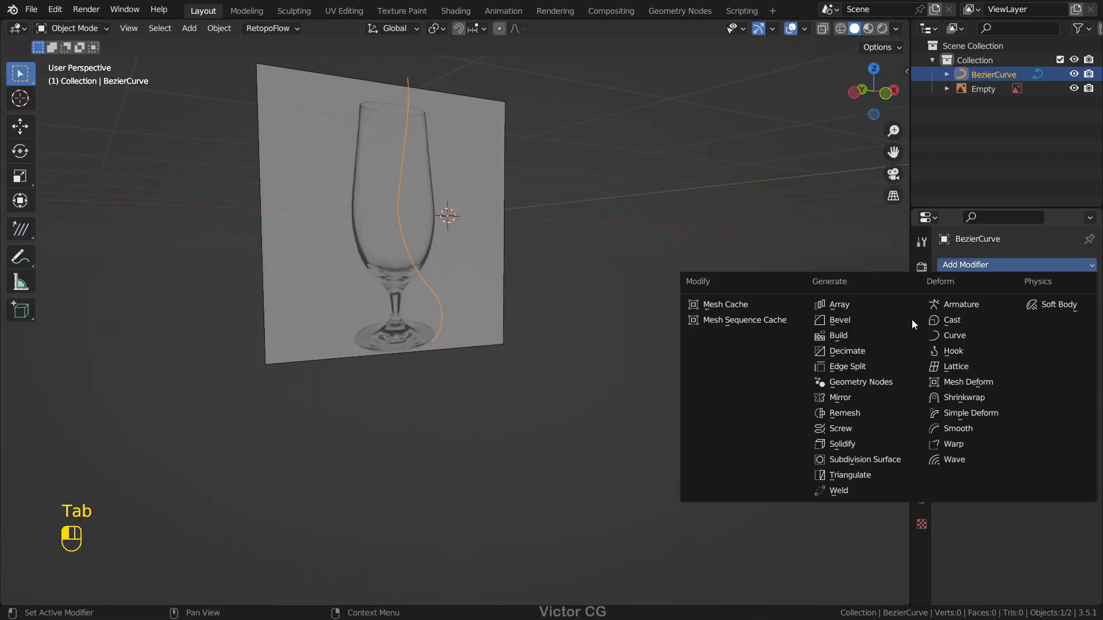
click(866, 431)
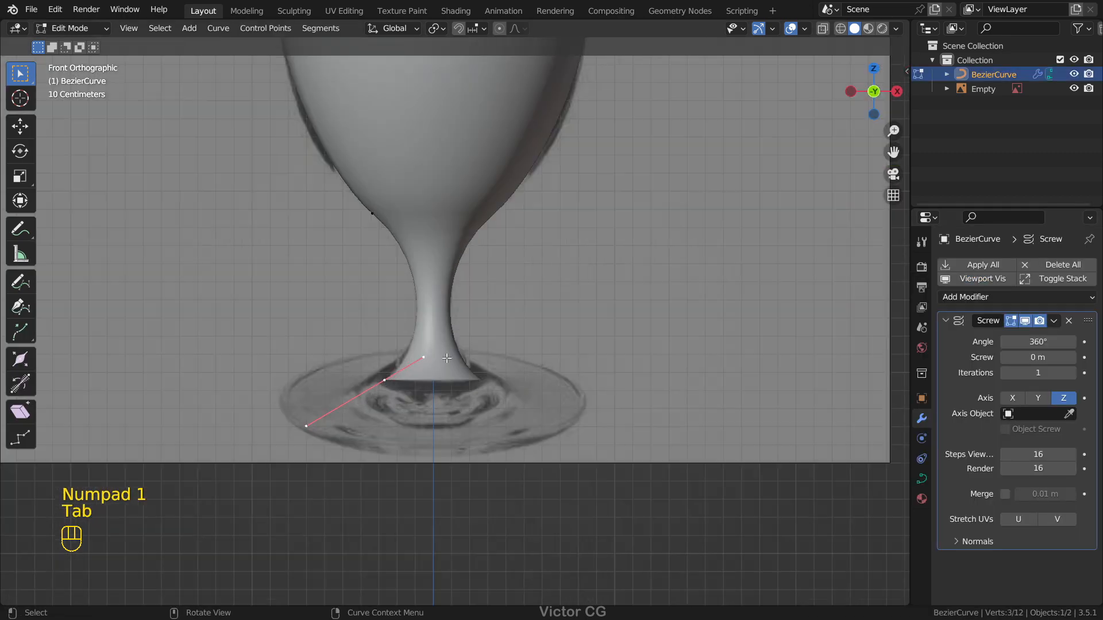
Step: Extrude and rotate the curve's lower end to form the glass foot, undo the last changes, and leave Edit Mode
key(e)
key(r)
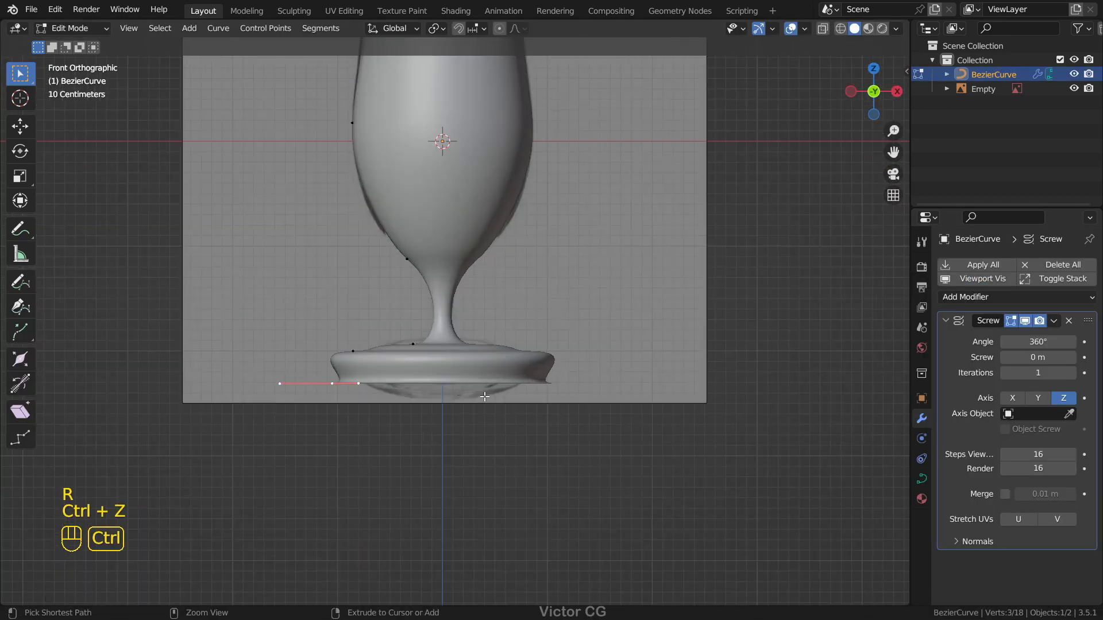
key(ctrl+z)
key(ctrl+z)
key(ctrl+z)
key(Tab)
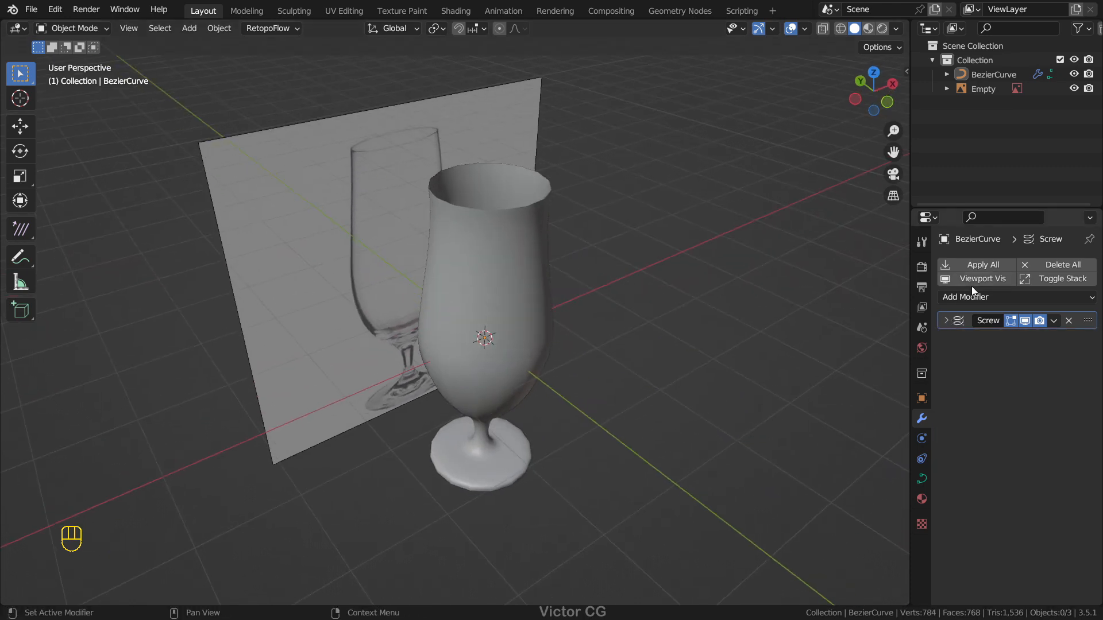
Step: Add a Solidify modifier and a Bevel modifier to the revolved glass curve
click(967, 296)
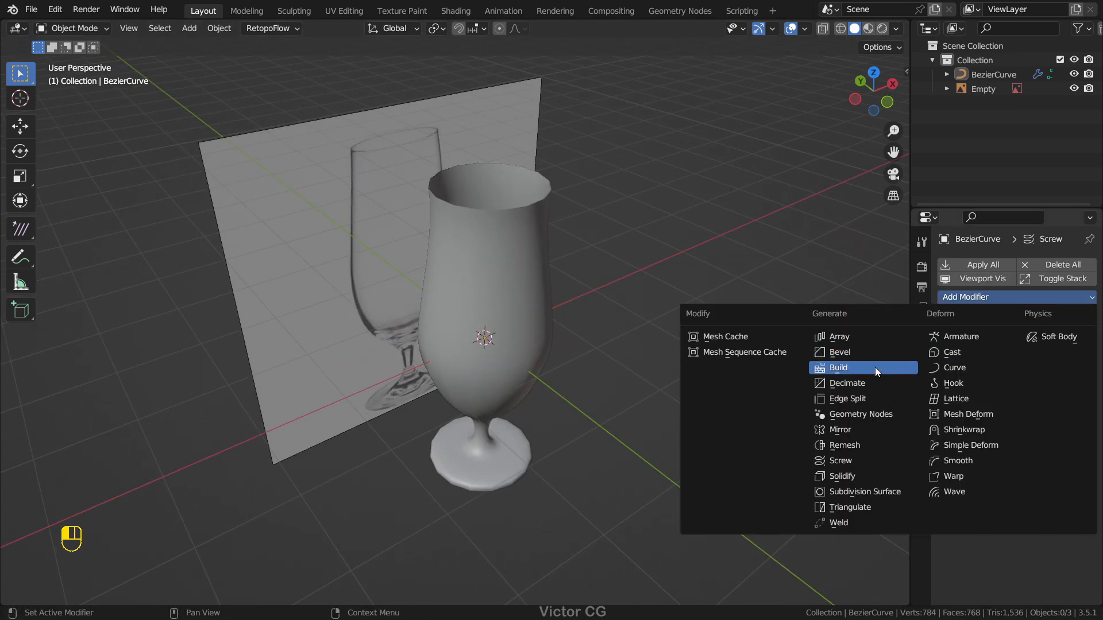
click(873, 475)
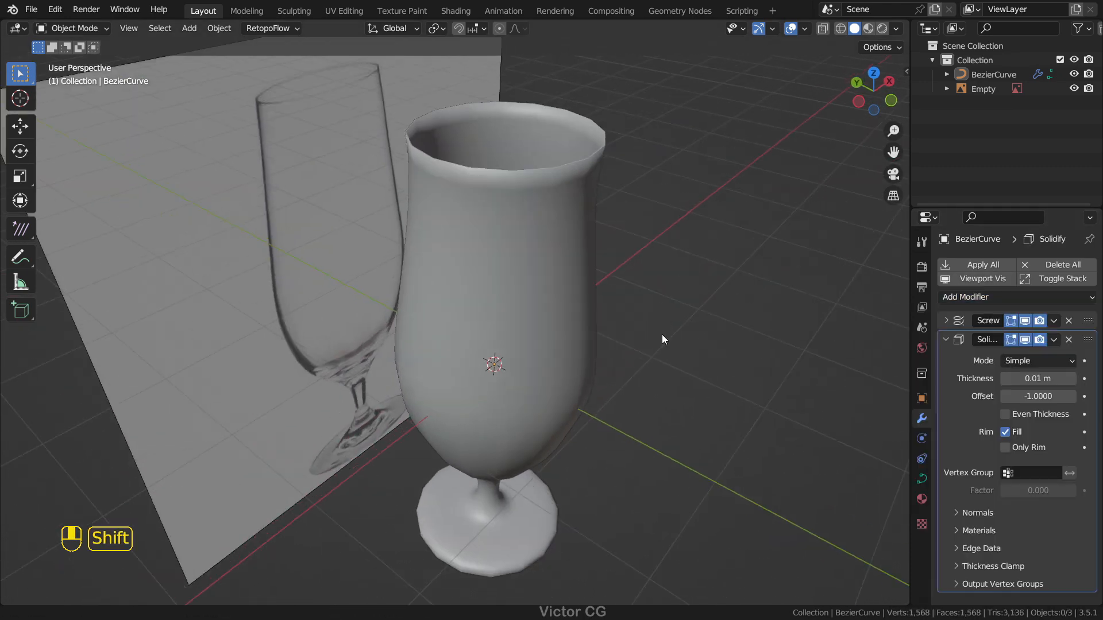
shift+middle_drag(661, 334, 629, 379)
click(953, 297)
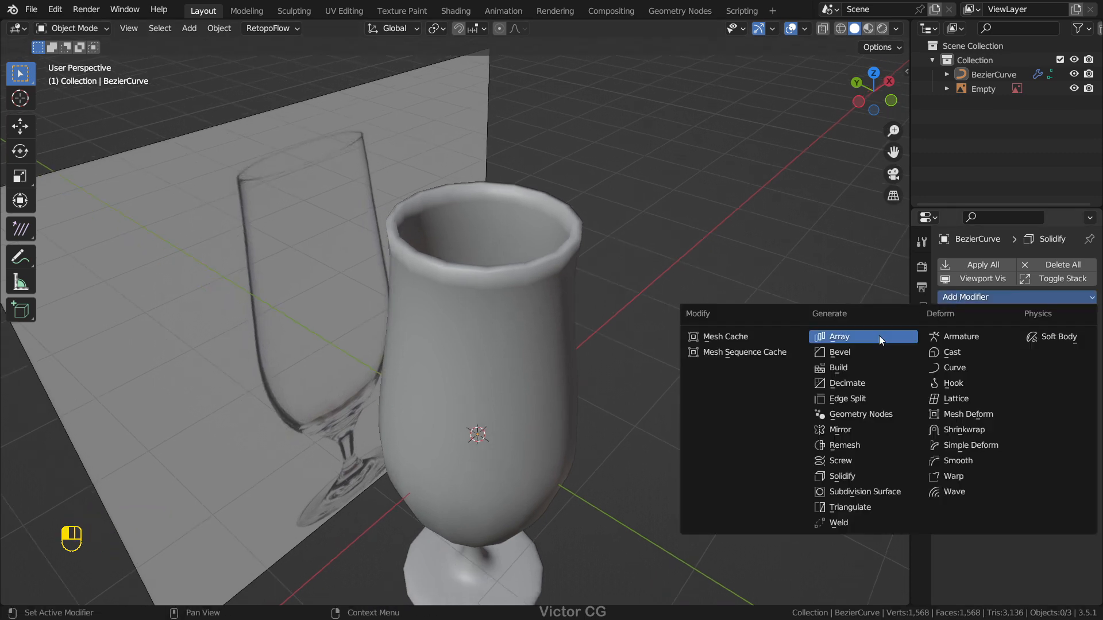
click(869, 352)
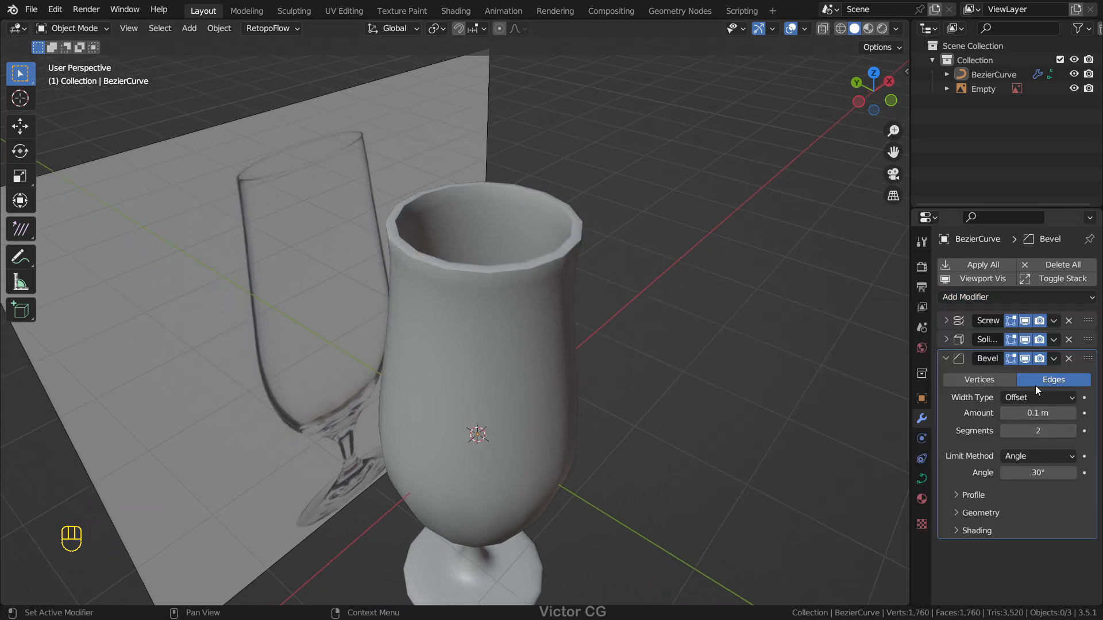
Step: Add a Subdivision Surface modifier to the glass and inspect its smoothed shape
click(953, 297)
click(886, 489)
middle_drag(770, 376, 716, 368)
scroll(752, 339, down, 4)
scroll(718, 362, up, 6)
scroll(741, 298, down, 4)
middle_drag(735, 293, 648, 262)
Step: Hide the reference image empty behind the glass and view the finished model
key(KP_1)
middle_drag(502, 336, 652, 325)
click(390, 297)
key(h)
middle_drag(545, 292, 602, 299)
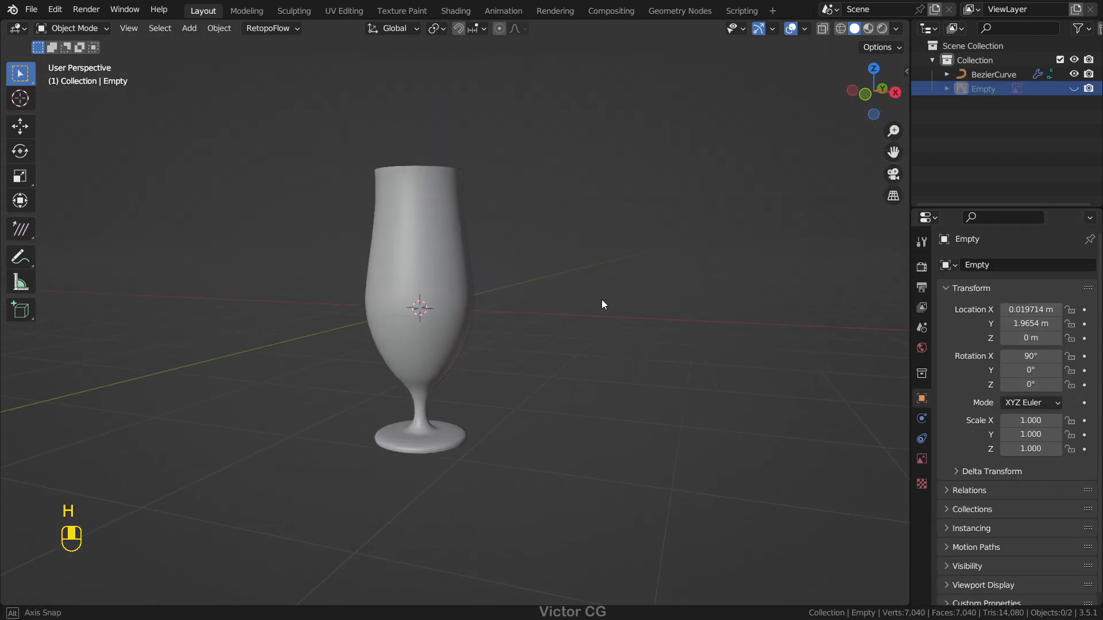
scroll(673, 304, up, 3)
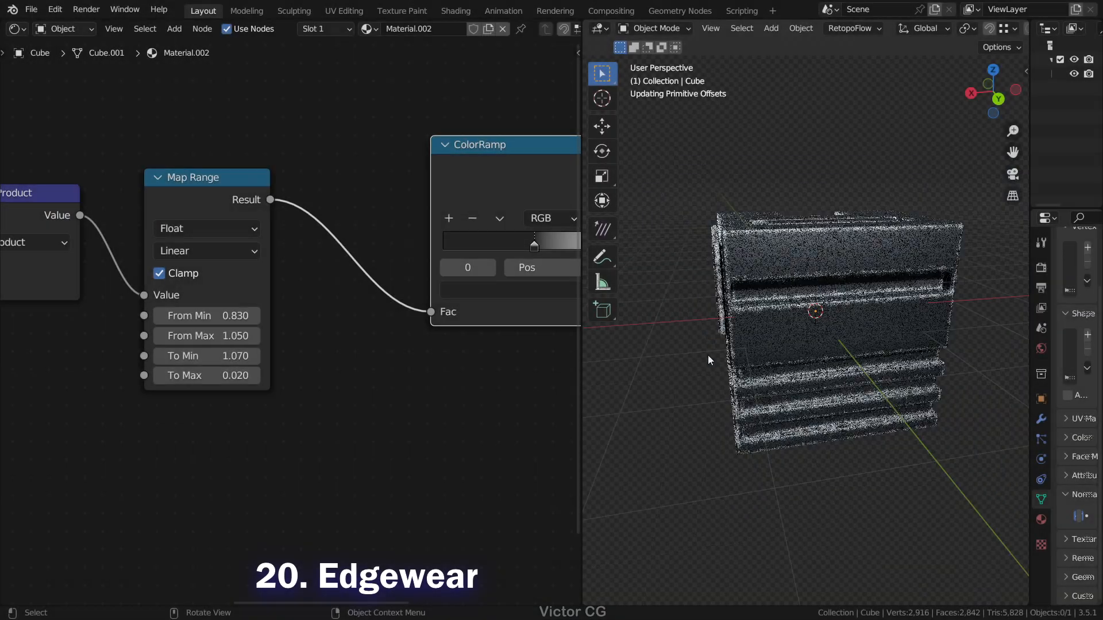
Step: Set the ColorRamp's dark stop to position 0.618 to tighten the box's edge wear
middle_drag(339, 309, 170, 366)
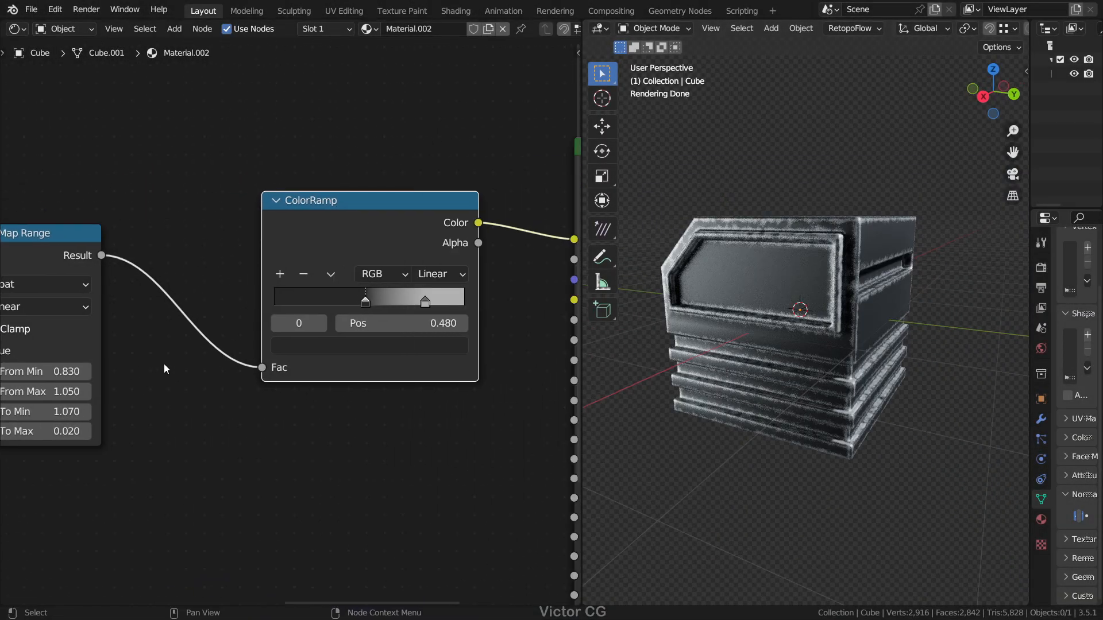
scroll(300, 323, up, 2)
drag(382, 302, 412, 303)
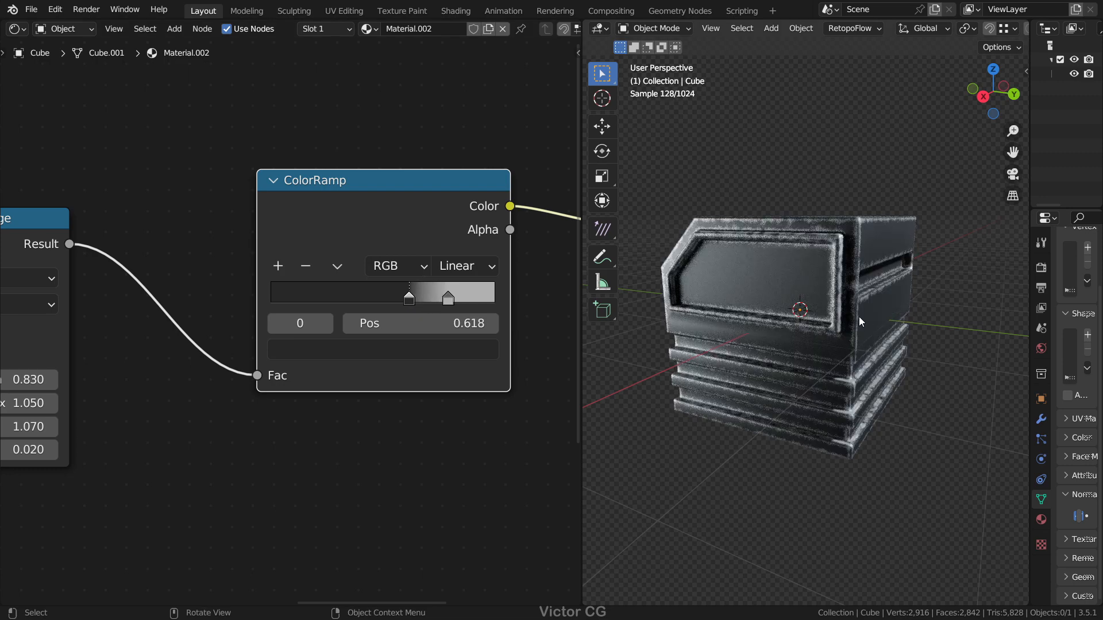
scroll(729, 309, up, 3)
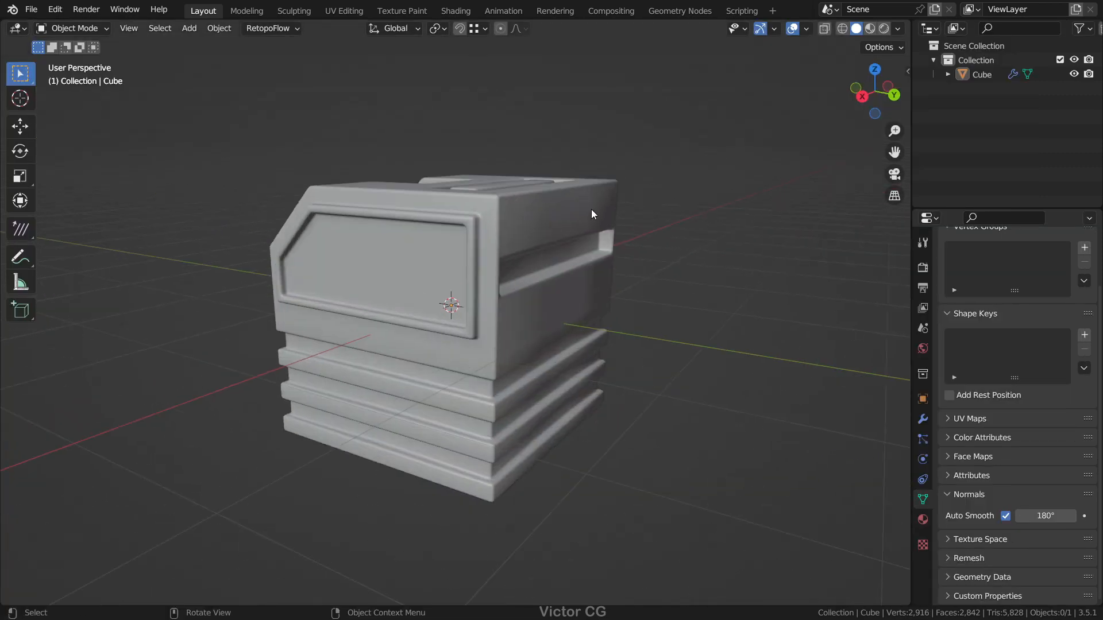
Step: Open the Shader Editor, add a ColorRamp node and connect its Color to the Principled BSDF's Base Color
click(17, 28)
click(86, 178)
text(c)
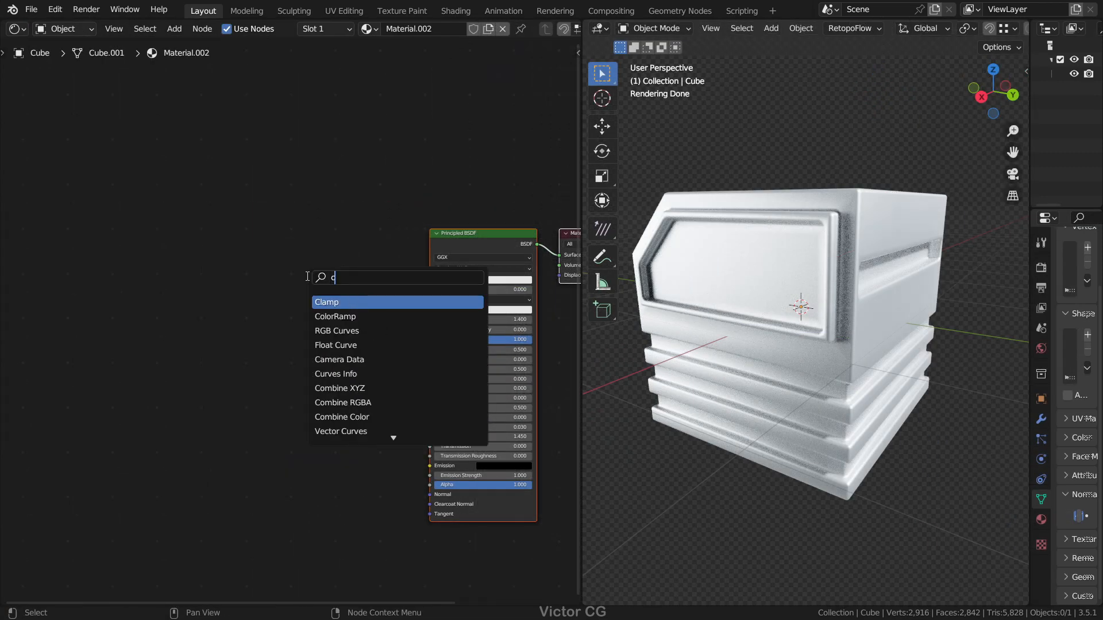
key(Return)
click(289, 279)
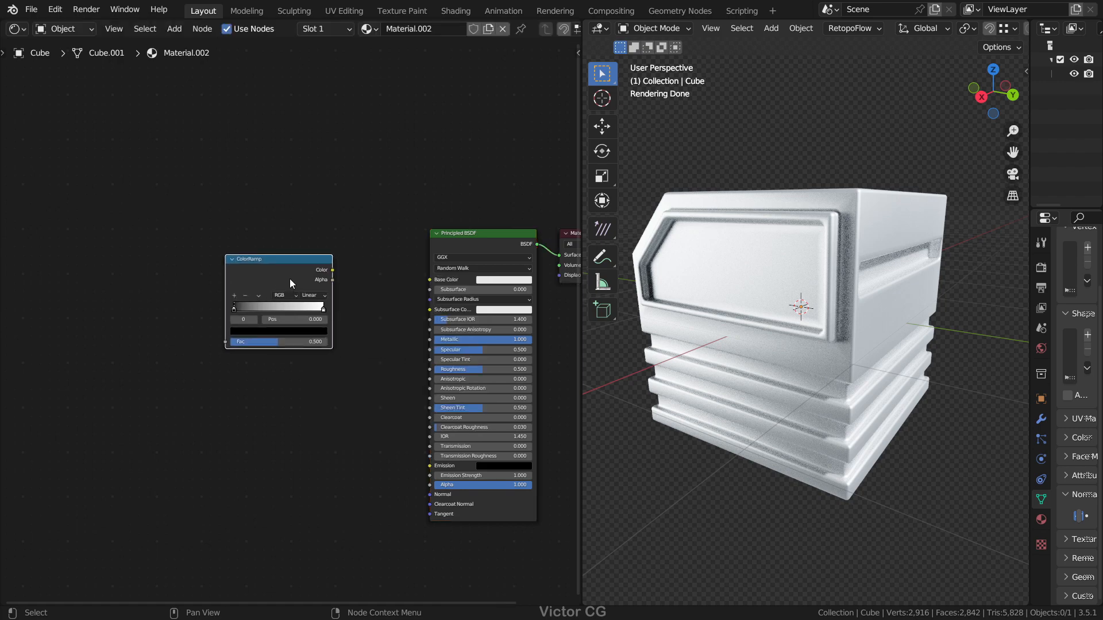
scroll(288, 279, up, 2)
drag(260, 254, 383, 267)
drag(181, 256, 243, 258)
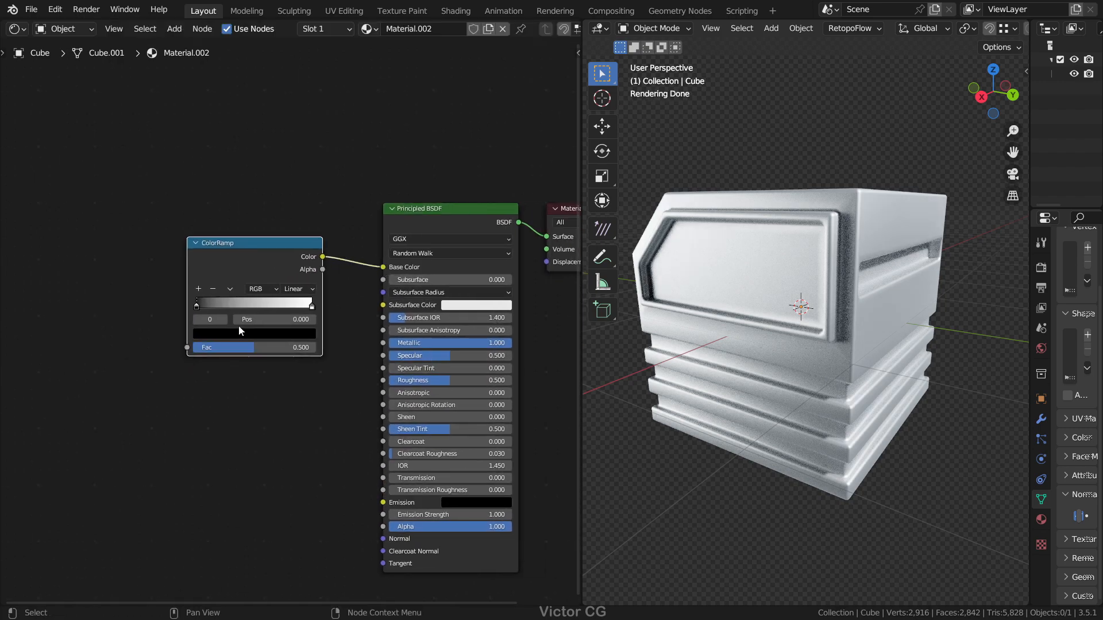
Step: Add a Map Range node before the ColorRamp and connect its Result to the ColorRamp's Fac
middle_drag(237, 325, 315, 329)
scroll(178, 276, up, 2)
middle_drag(178, 275, 238, 263)
key(shift+a)
text(sma)
click(258, 317)
click(253, 329)
middle_drag(253, 331, 309, 327)
scroll(309, 327, up, 1)
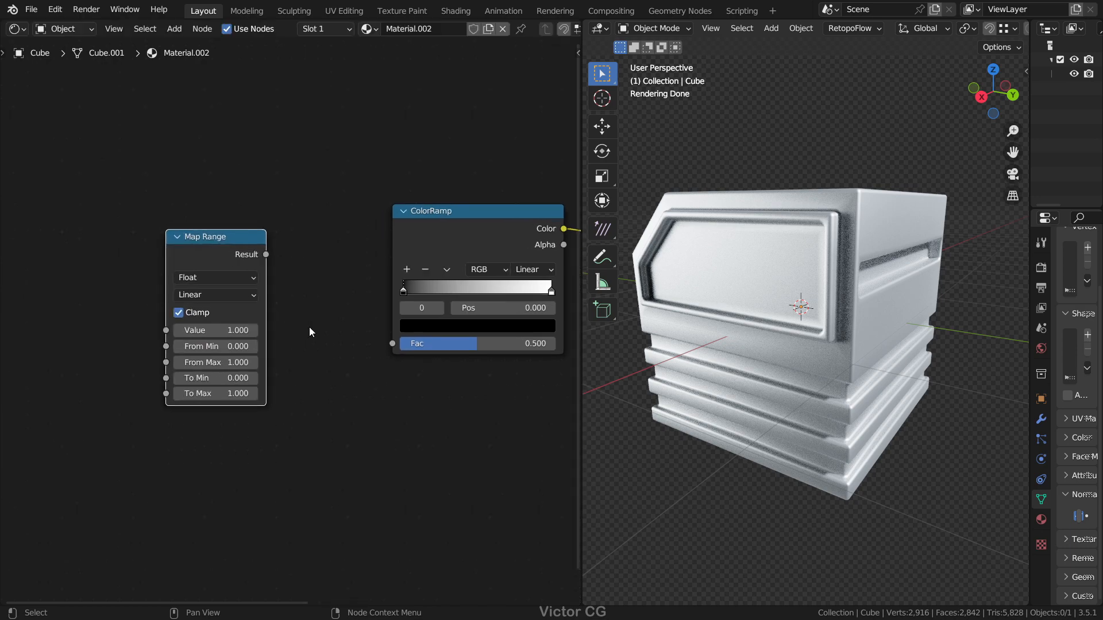
drag(266, 254, 392, 343)
Step: Set the Map Range node's From Min to 0.9, To Min to 1 and To Max to 0
middle_drag(251, 346, 292, 319)
scroll(292, 320, up, 1)
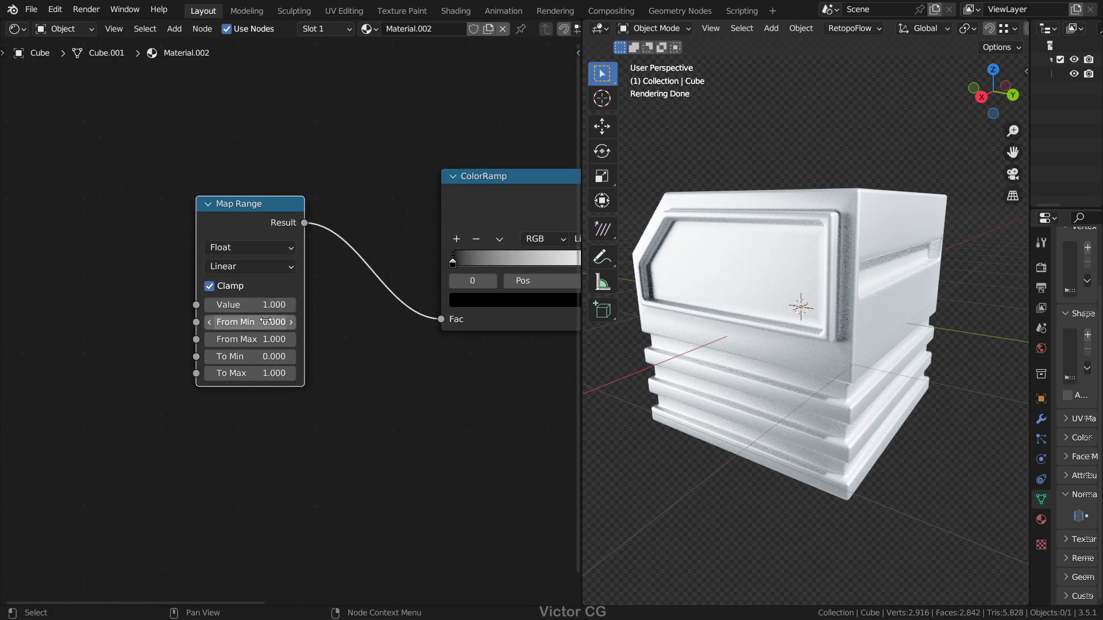
text(0.9)
key(Return)
text(1)
key(Return)
double_click(238, 373)
text(0)
key(Return)
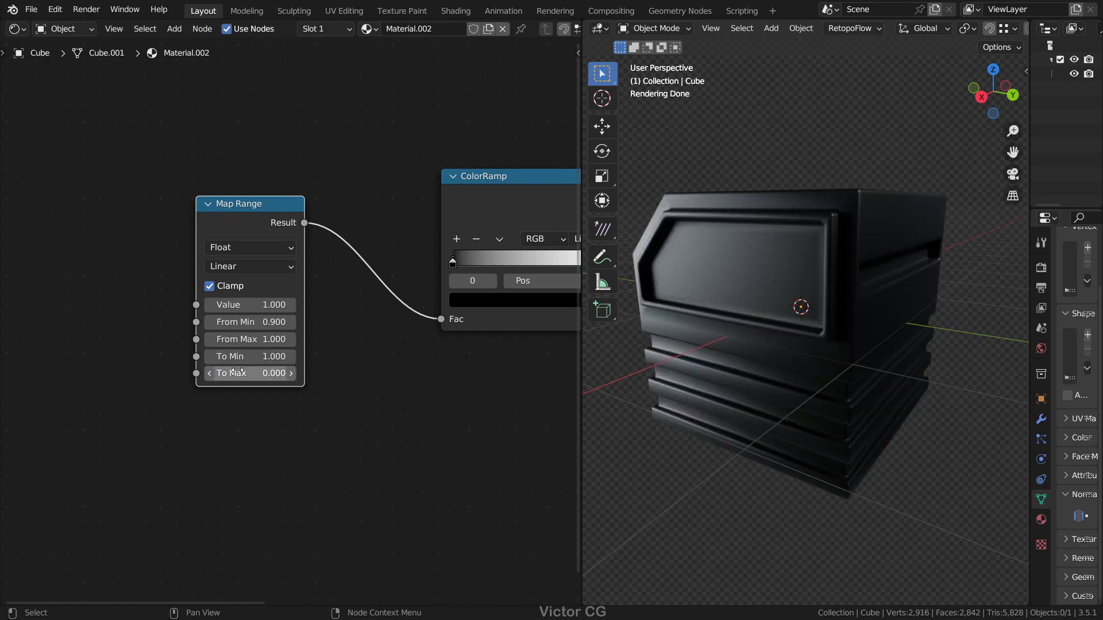
Step: Add a Vector Math node before the Map Range node and set its operation to Dot Product
middle_drag(112, 261, 187, 251)
key(shift+a)
key(s)
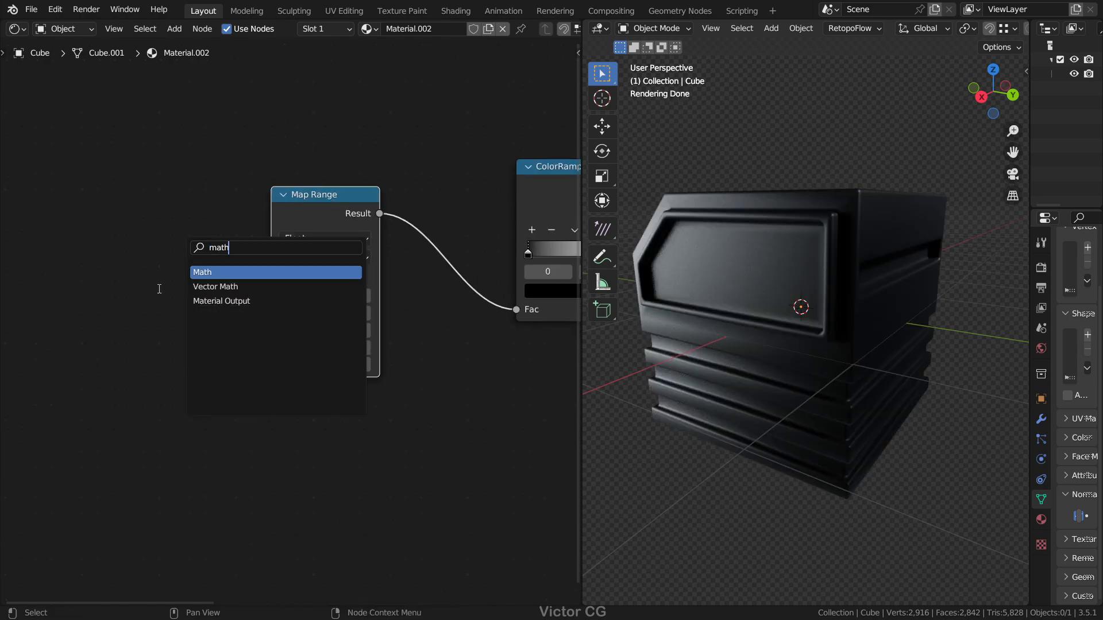
click(215, 286)
click(86, 270)
middle_drag(89, 277, 207, 270)
scroll(213, 272, up, 1)
drag(247, 187, 198, 173)
click(208, 220)
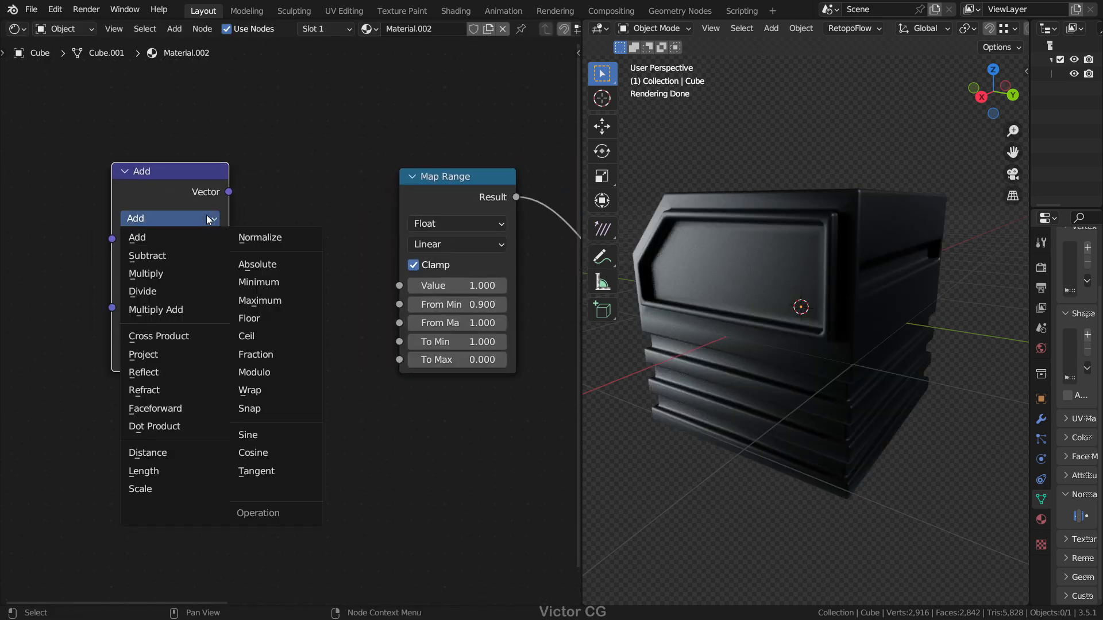
click(192, 426)
Step: Connect the Dot Product node's Value output to the Map Range node's Value input
scroll(236, 203, down, 1)
middle_drag(236, 204, 270, 195)
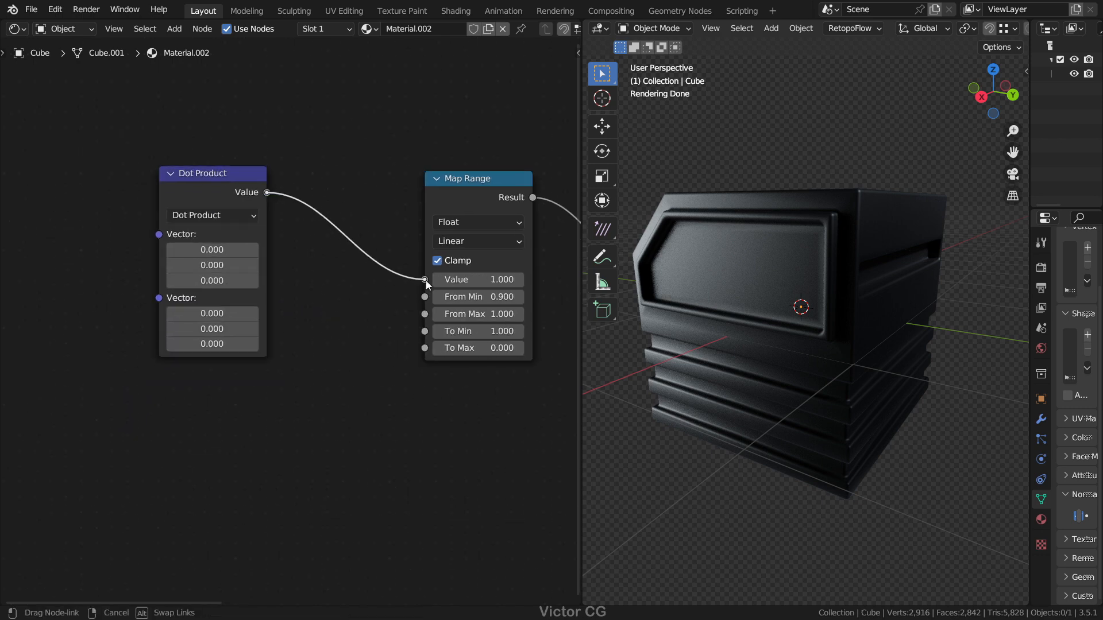
drag(425, 281, 426, 281)
Step: Add Bevel and Geometry nodes and connect their Normal outputs to the two Dot Product vector inputs
drag(227, 176, 332, 195)
scroll(149, 244, down, 1)
middle_drag(92, 238, 178, 232)
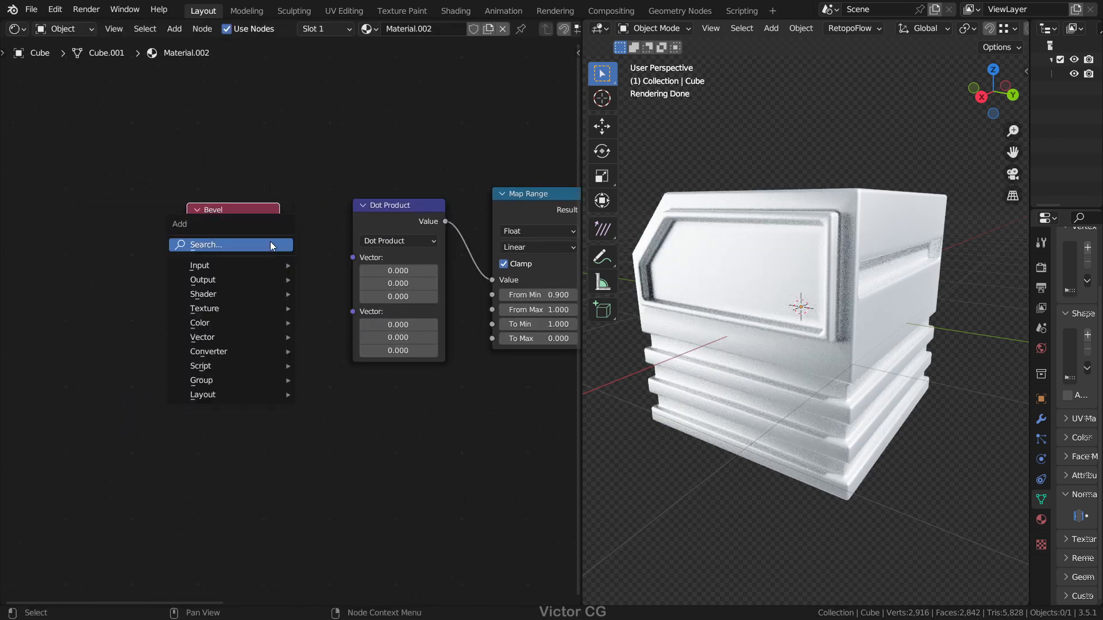
text(ge)
key(Return)
drag(271, 339, 353, 271)
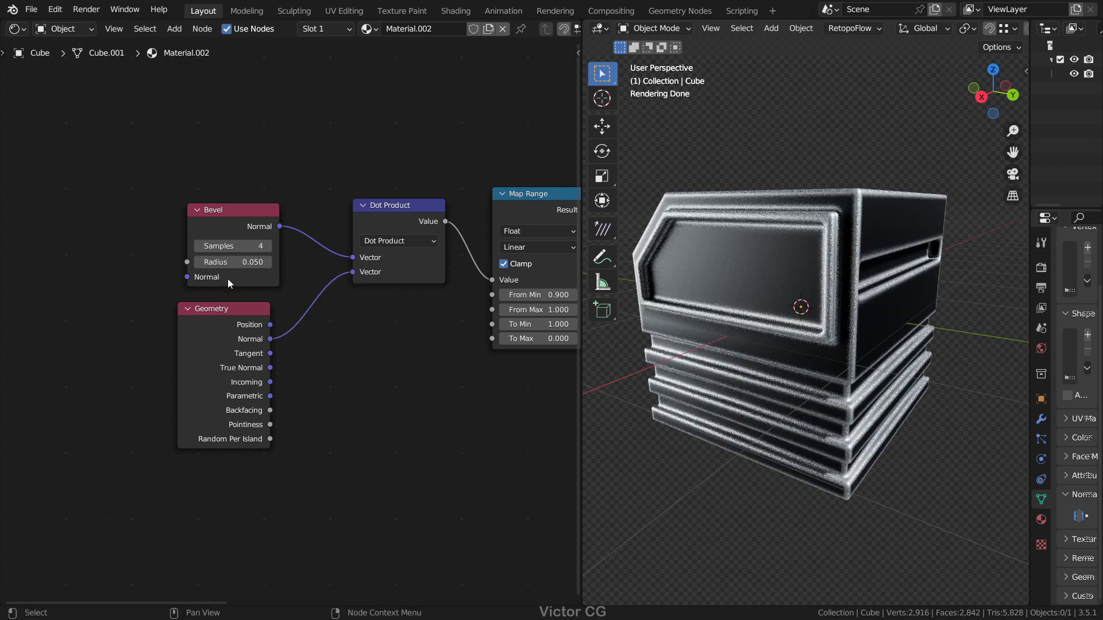
scroll(92, 209, up, 1)
middle_drag(86, 207, 219, 194)
key(shift+a)
click(219, 195)
text(mu)
key(Escape)
Step: Add a Math node in front of the Bevel node
key(shift+a)
click(219, 194)
text(math)
key(shift+a)
click(215, 231)
text(math)
key(Return)
click(72, 200)
Step: Set the Math node to Multiply and connect its Value output to the Bevel node's Radius
middle_drag(160, 207, 202, 206)
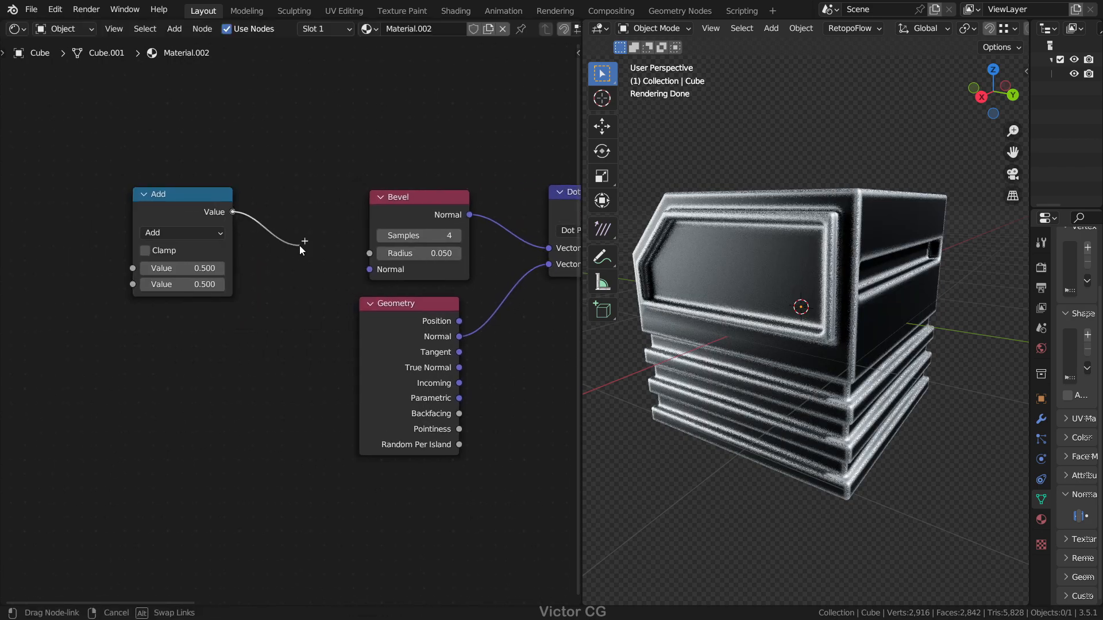
click(183, 233)
click(184, 304)
drag(189, 197, 272, 205)
scroll(287, 298, down, 3)
Step: Add a Noise Texture node and connect its Fac to the Multiply node's first value
middle_drag(195, 260, 238, 256)
key(shift+a)
text(noi)
key(Return)
key(shift+a)
click(239, 257)
text(noi)
key(Return)
click(93, 215)
scroll(144, 241, up, 2)
drag(171, 199, 286, 267)
Step: Set the Multiply node's second value to 0.2
scroll(322, 310, up, 1)
click(320, 279)
text(02)
key(Return)
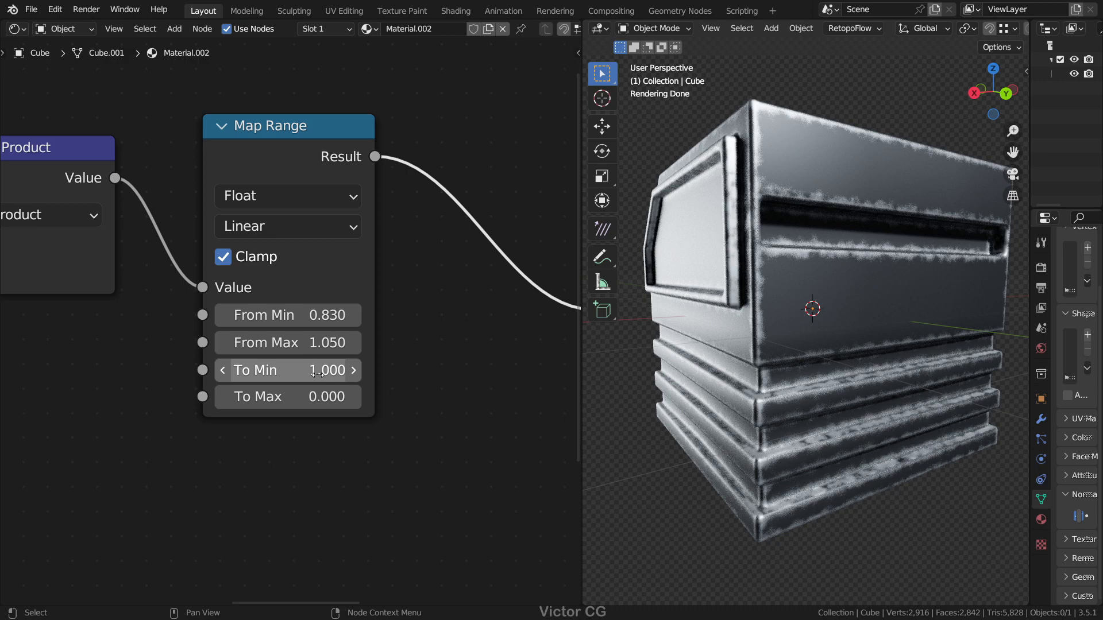
drag(287, 370, 313, 370)
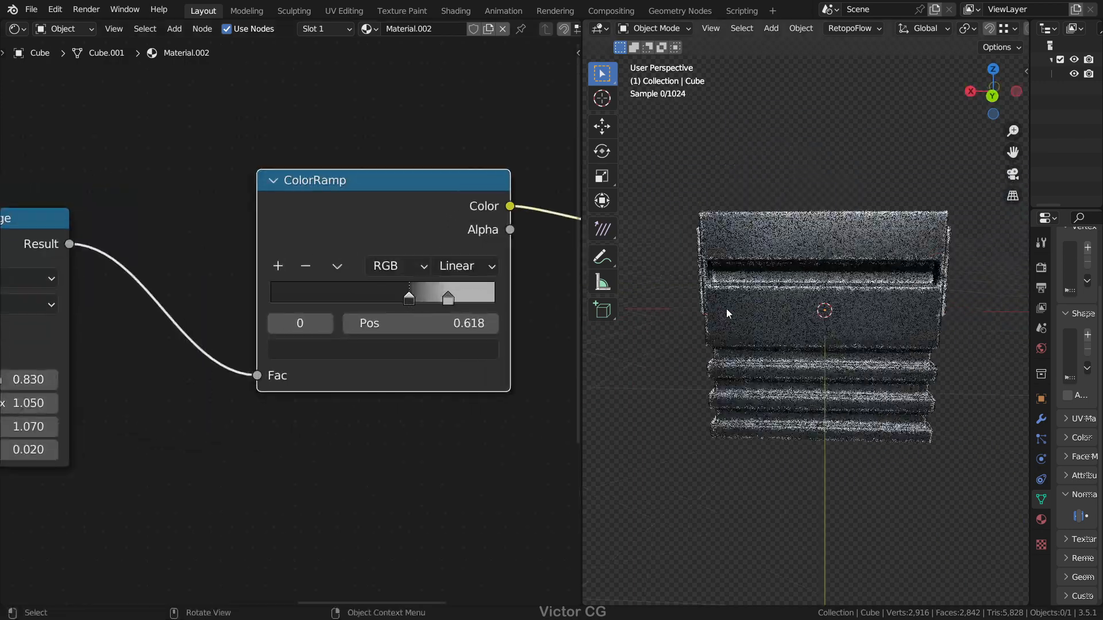
Step: Open the colour of the ColorRamp's dark stop and inspect the worn edges around the box
scroll(725, 314, up, 2)
click(429, 350)
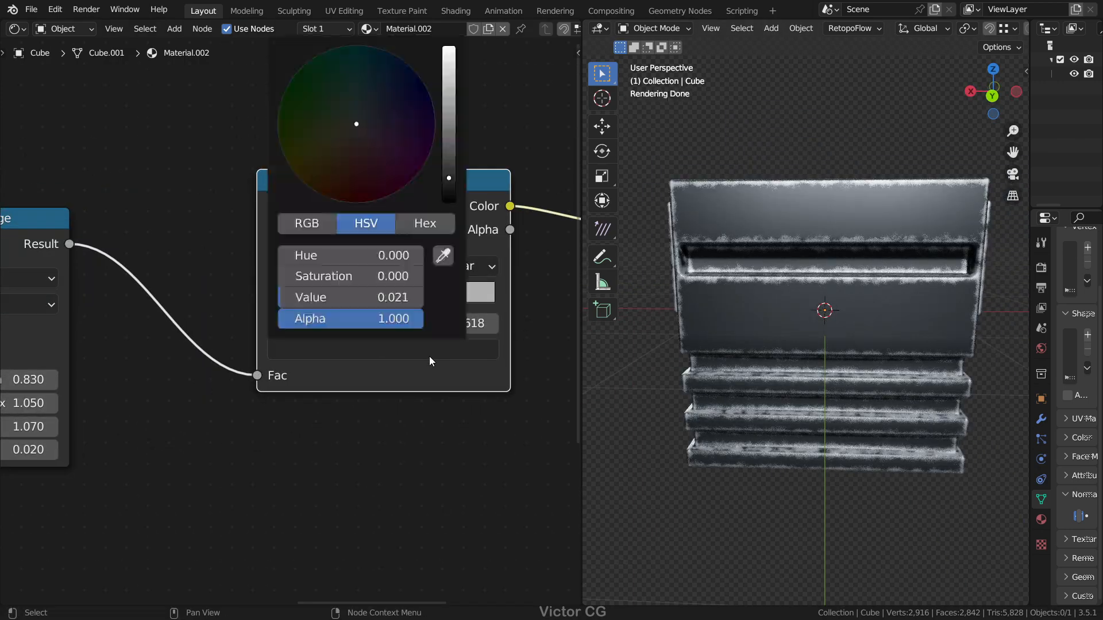
middle_drag(804, 344, 850, 352)
Step: Maximize the node editor and move the edge-wear nodes and ColorRamp closer to the Principled BSDF
key(ctrl+space)
scroll(488, 257, down, 4)
scroll(580, 281, down, 6)
drag(143, 219, 596, 456)
key(g)
click(624, 451)
drag(625, 253, 591, 262)
scroll(591, 295, up, 6)
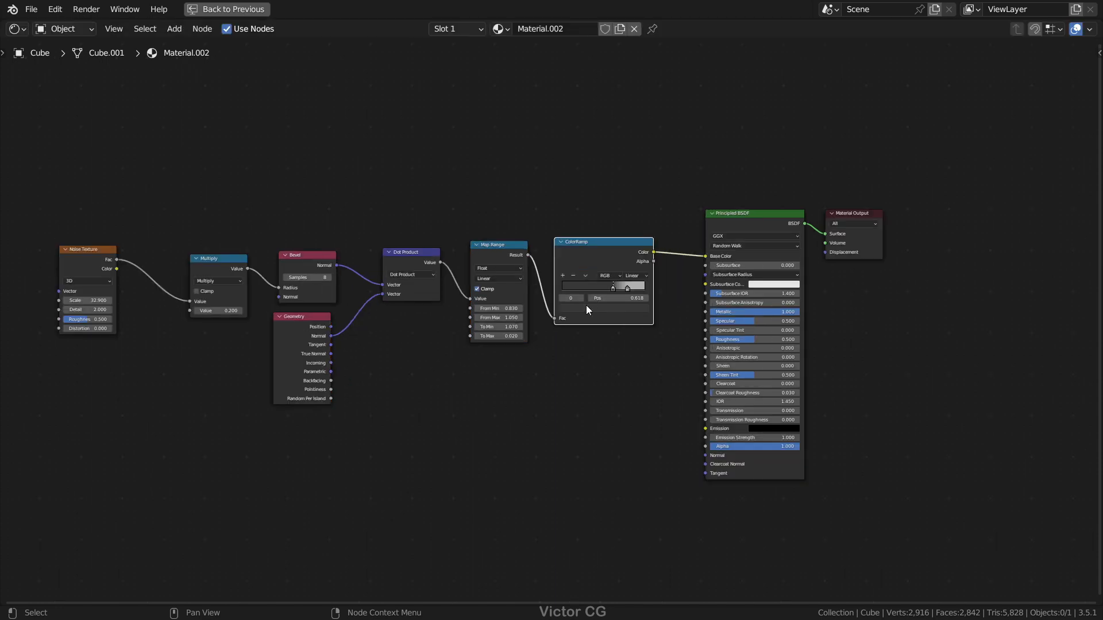
Step: Move the Bevel, Geometry, Multiply and Noise Texture nodes closer to the Dot Product node
drag(38, 244, 102, 248)
drag(215, 203, 321, 484)
key(g)
click(352, 475)
drag(164, 244, 211, 255)
drag(77, 240, 132, 253)
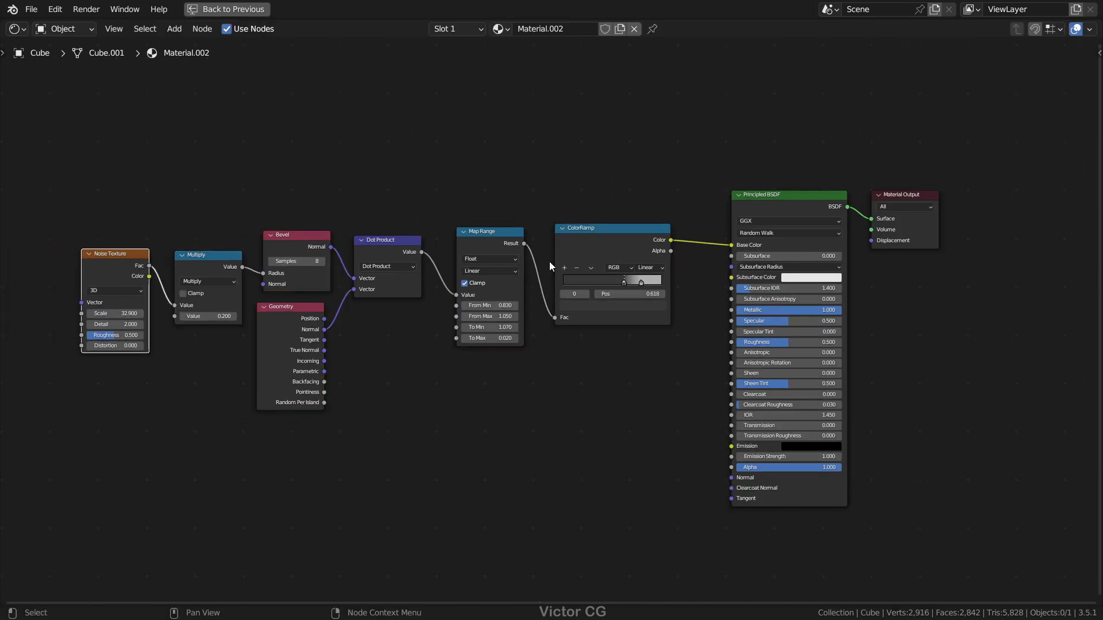